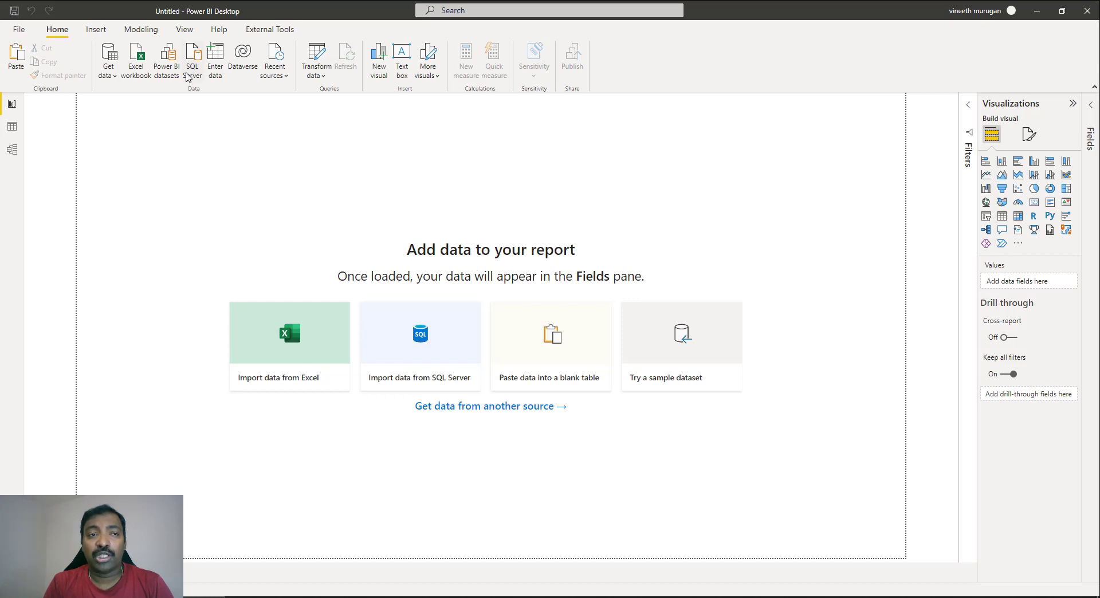
Step: Connect to the SQL Server database ABC Bikes in Import mode, using server name DESKTOP-OLJ7QC3 copied from SQL Server Management Studio
left_click(109, 74)
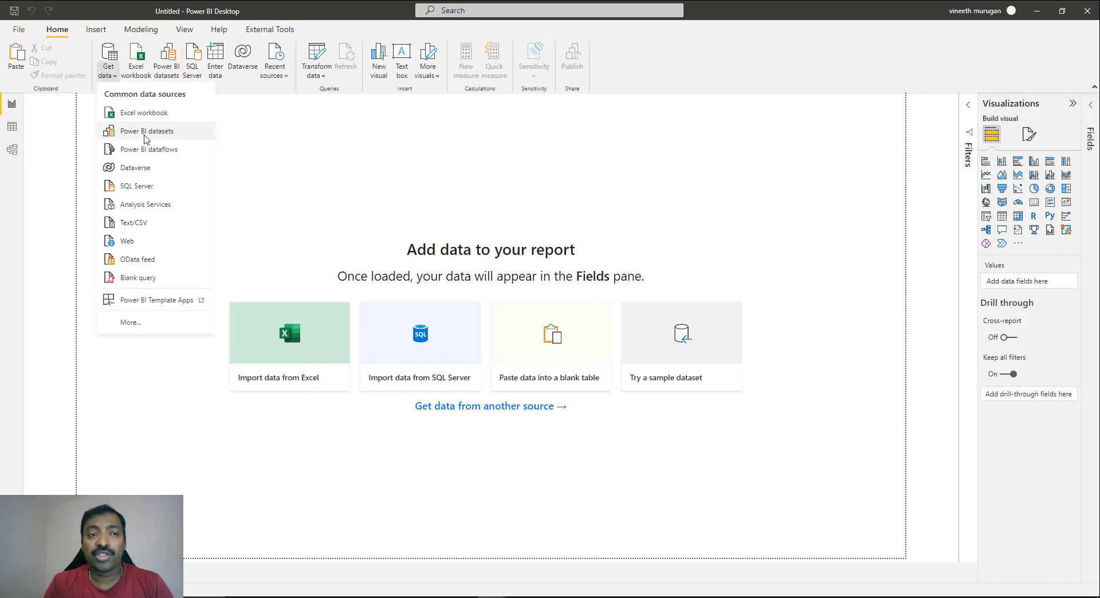
left_click(147, 188)
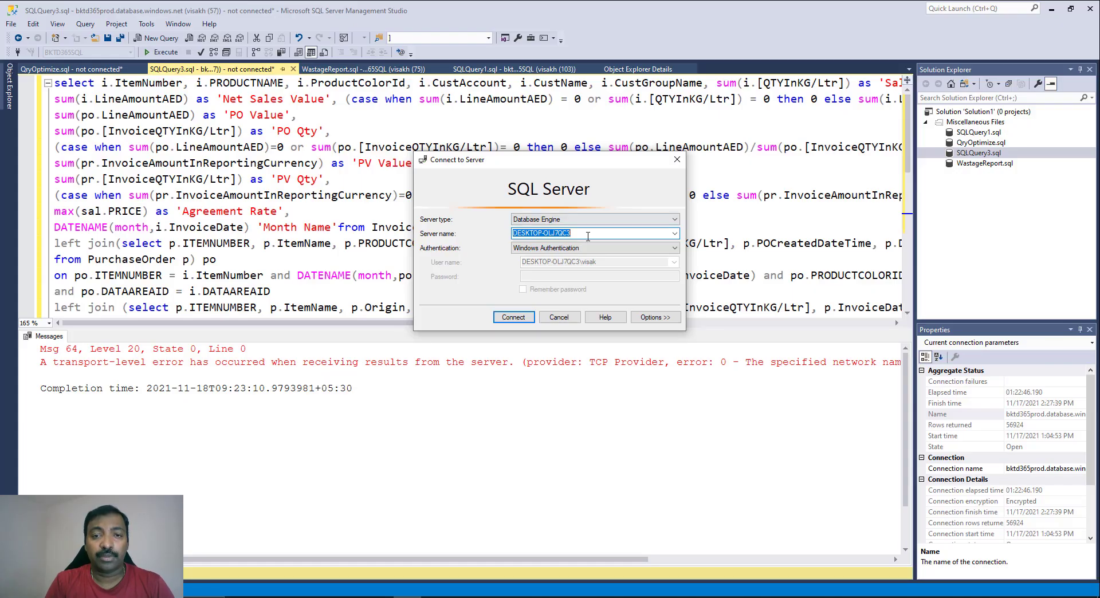
left_click(492, 594)
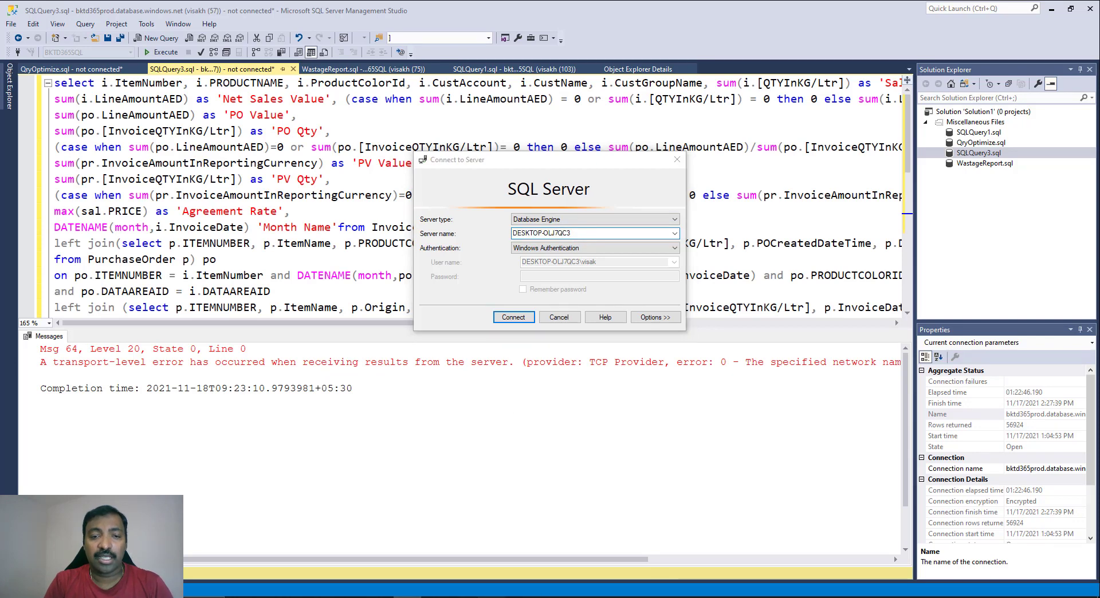
left_click(515, 556)
type("DESKTOP-OLJ7QC3")
left_click(459, 280)
type("ABC Bikes")
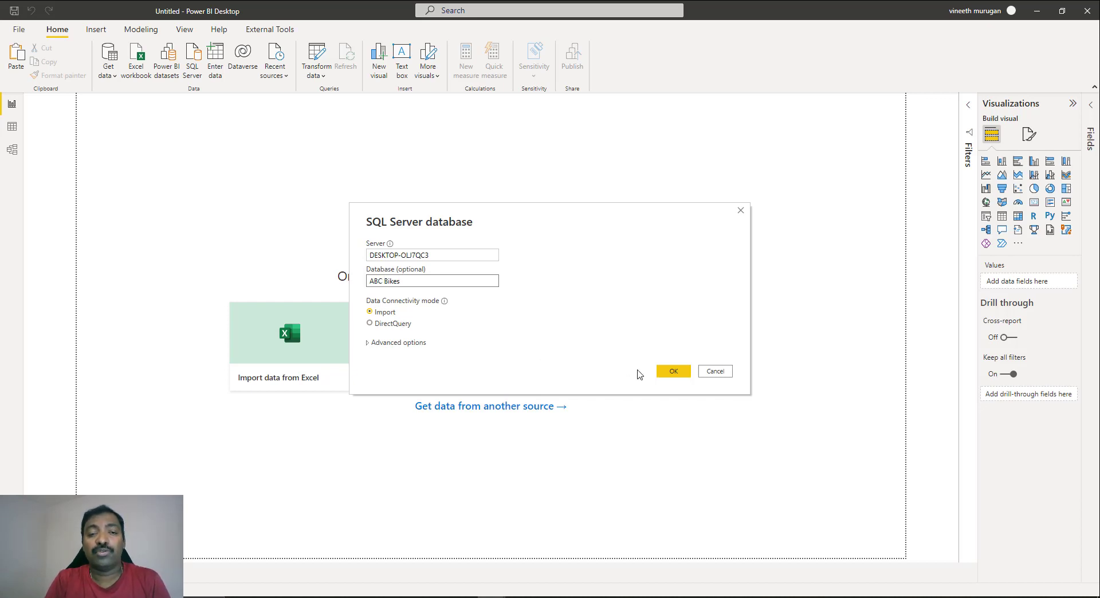
left_click(664, 372)
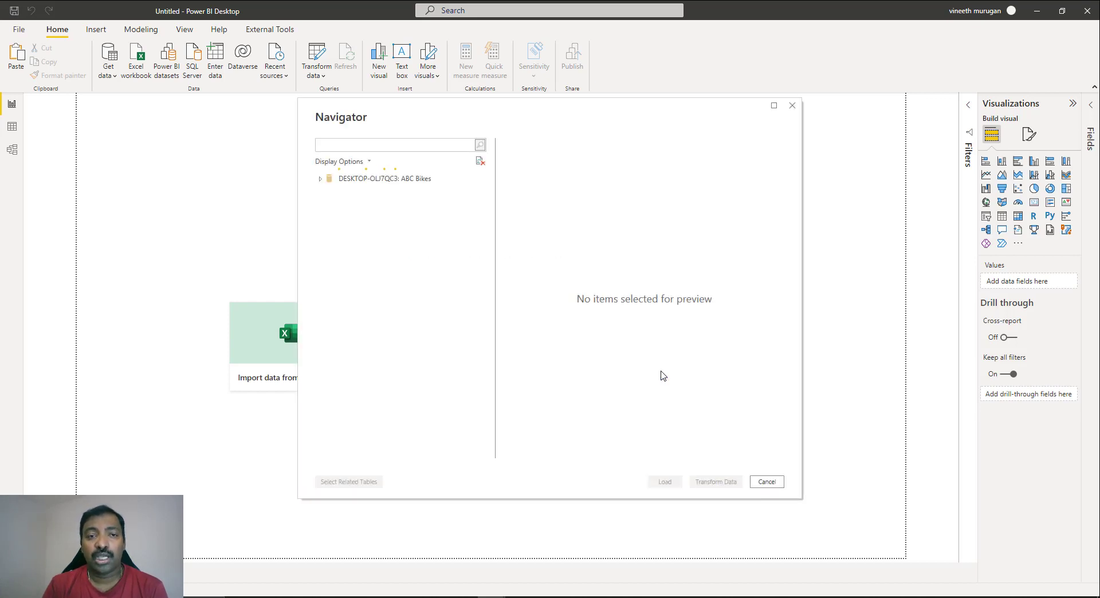
Step: Load the production brands, categories, products and stocks tables and the sales customers, order_items, orders, staffs and stores tables from ABC Bikes
left_click(320, 179)
left_click(320, 179)
left_click(319, 180)
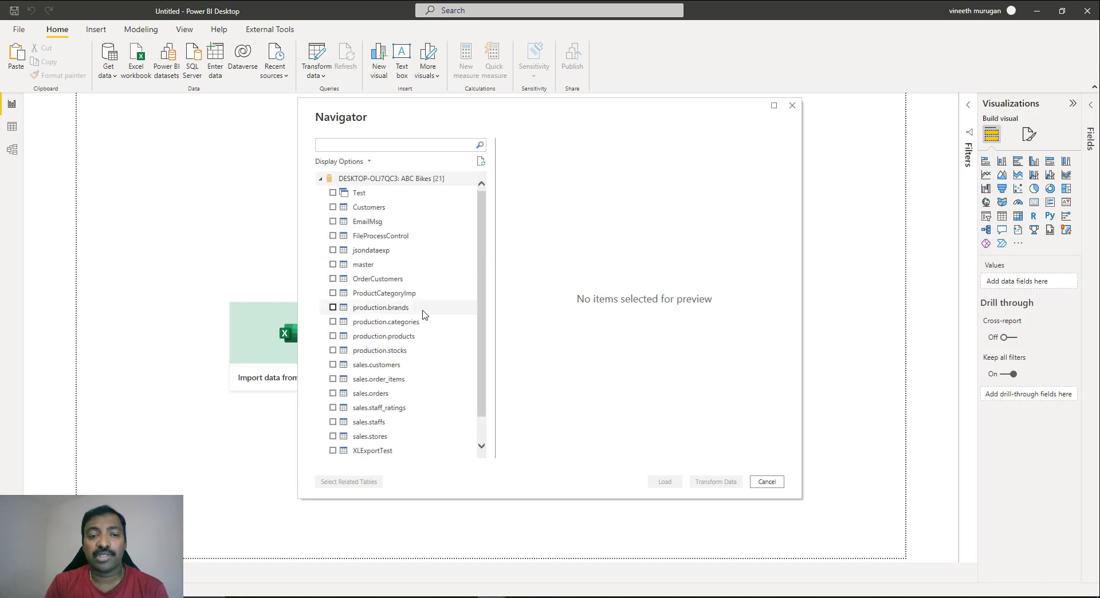
left_click(333, 308)
left_click(333, 322)
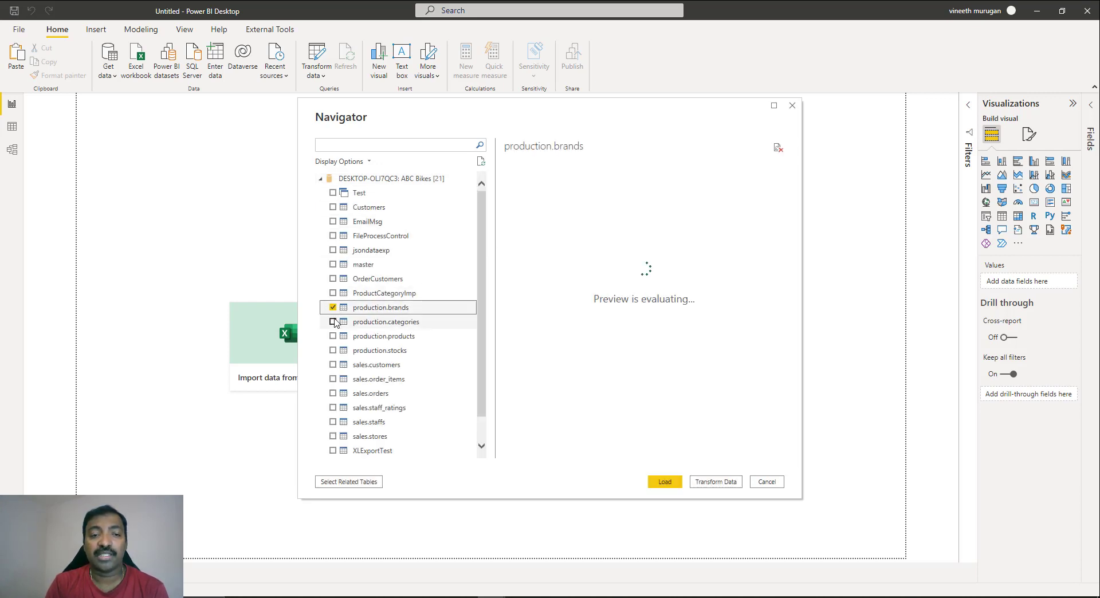
left_click(333, 336)
left_click(333, 350)
left_click(333, 365)
left_click(333, 379)
left_click(333, 394)
left_click(333, 422)
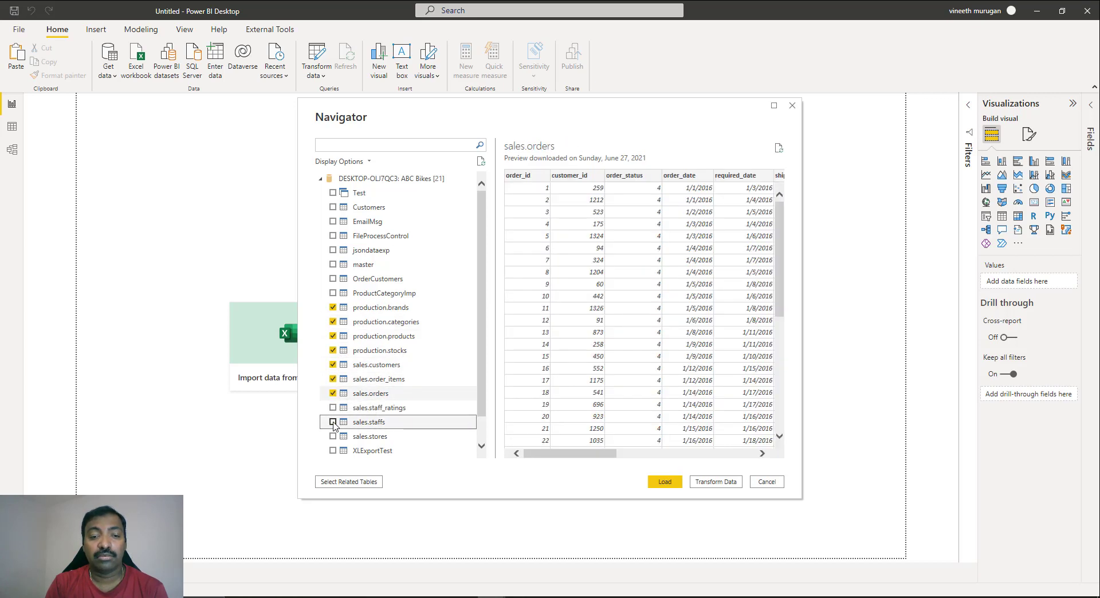
left_click(332, 437)
left_click(675, 485)
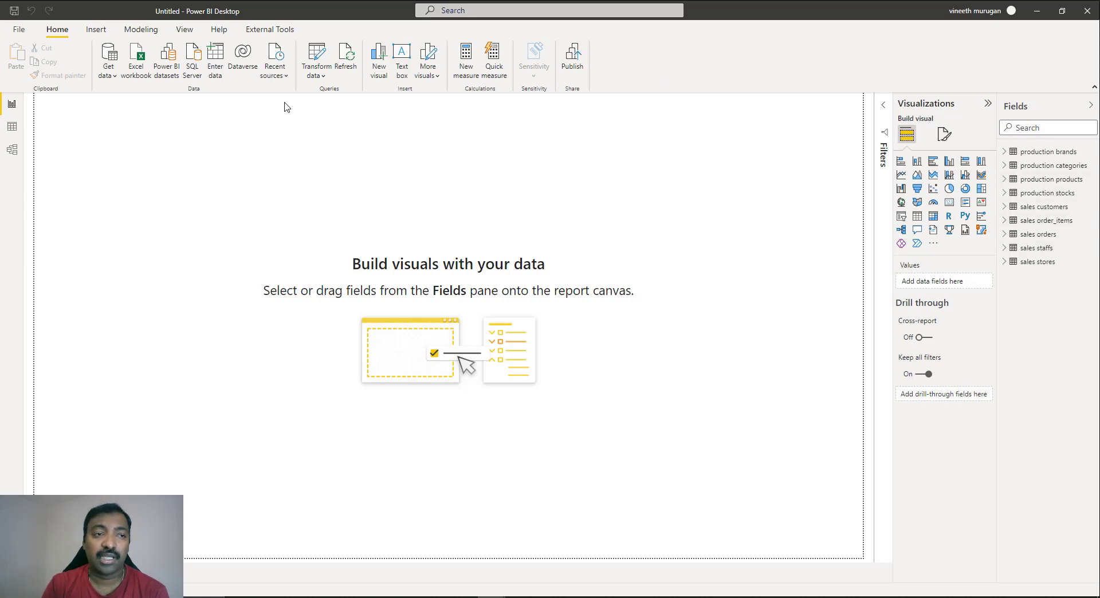
Step: Set the cross filter direction of the relationship between sales order_items and sales orders to both directions in the data model
left_click(12, 150)
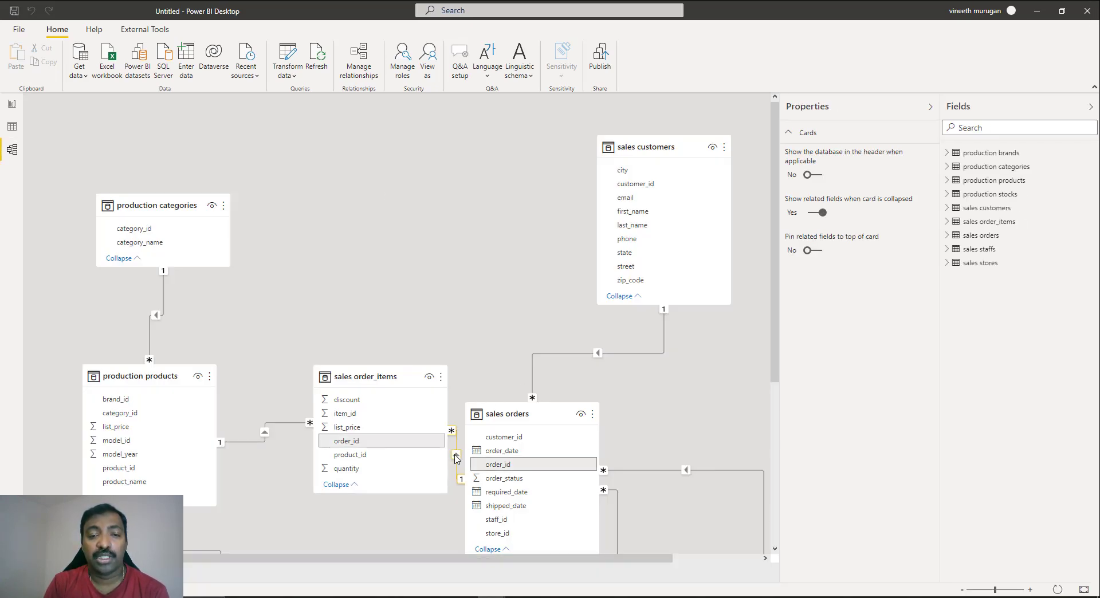
double_click(456, 456)
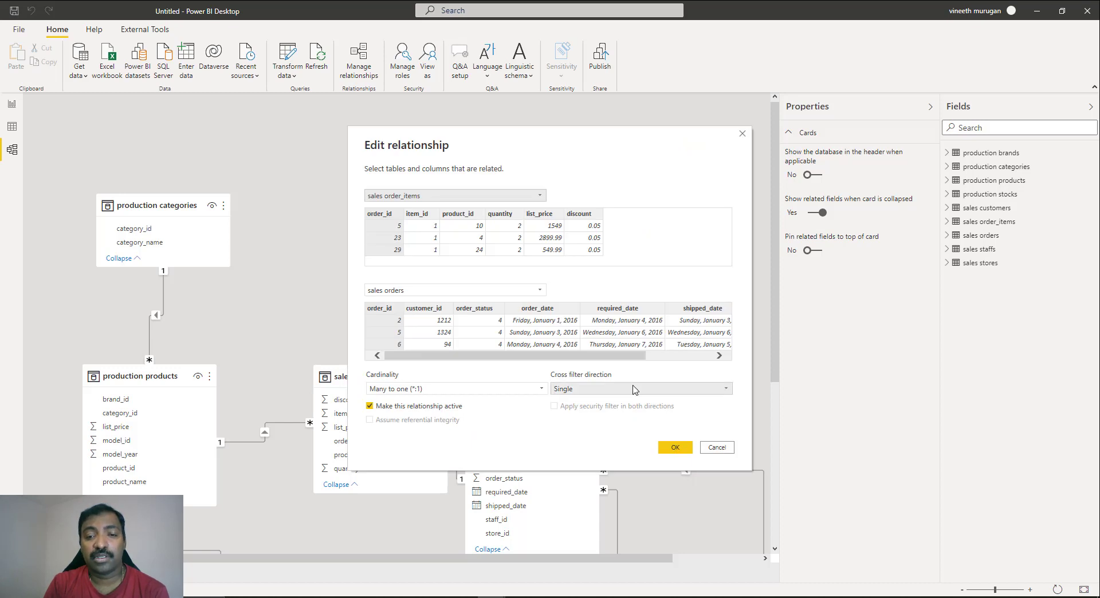
left_click(634, 389)
left_click(589, 414)
left_click(676, 448)
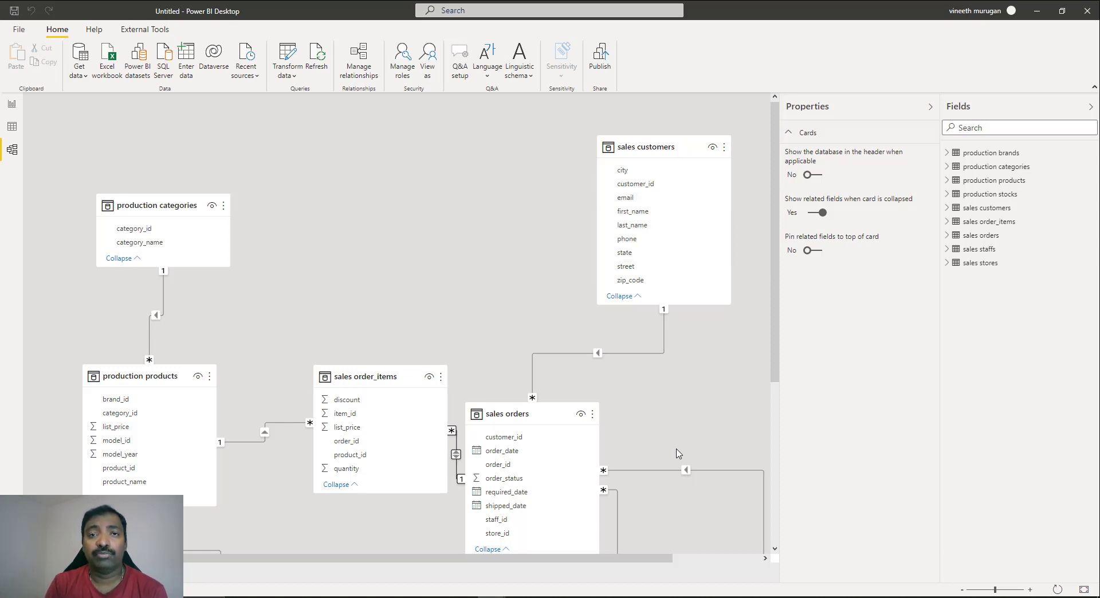
Step: Add a matrix visual to the report with brand_name as rows, category_name as columns and the order items' quantity summed as values
left_click(11, 105)
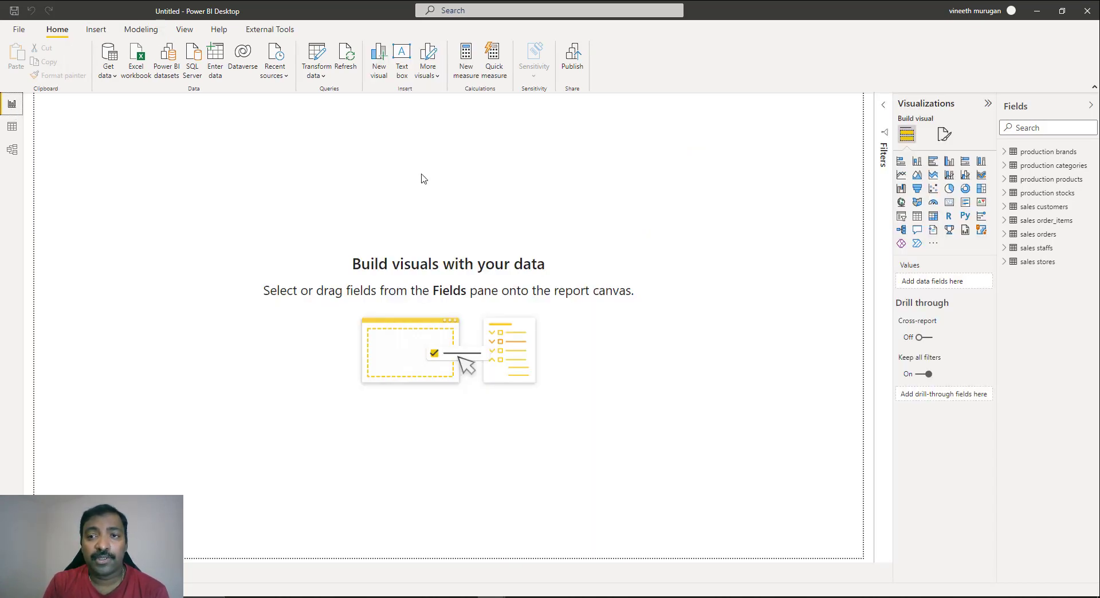
left_click(934, 217)
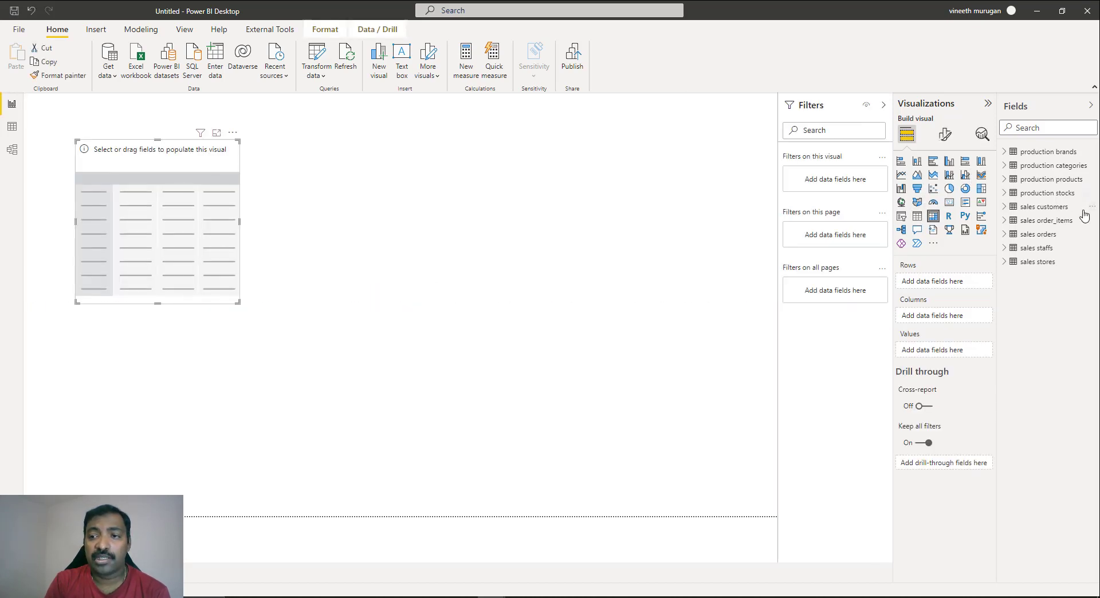
left_click(1007, 152)
left_click(1049, 179)
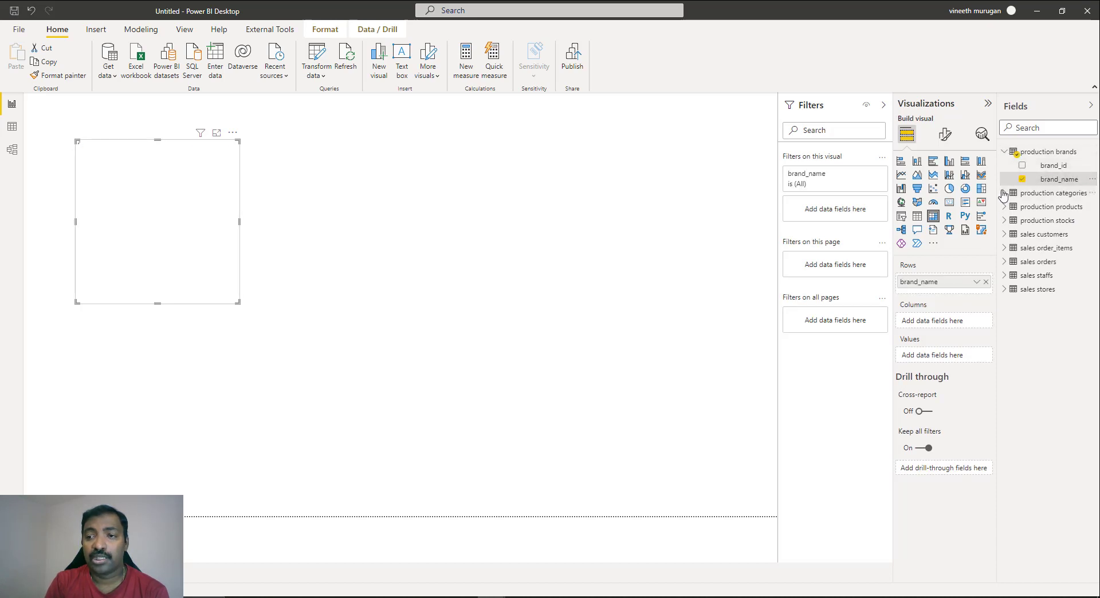
left_click(1004, 193)
left_click(1048, 220)
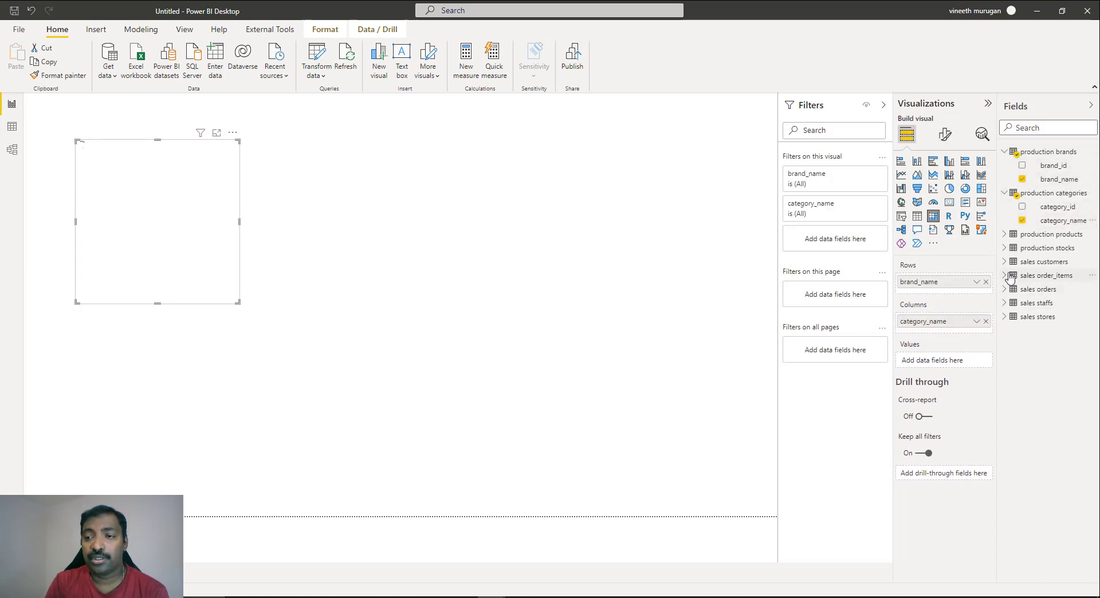
left_click(1007, 276)
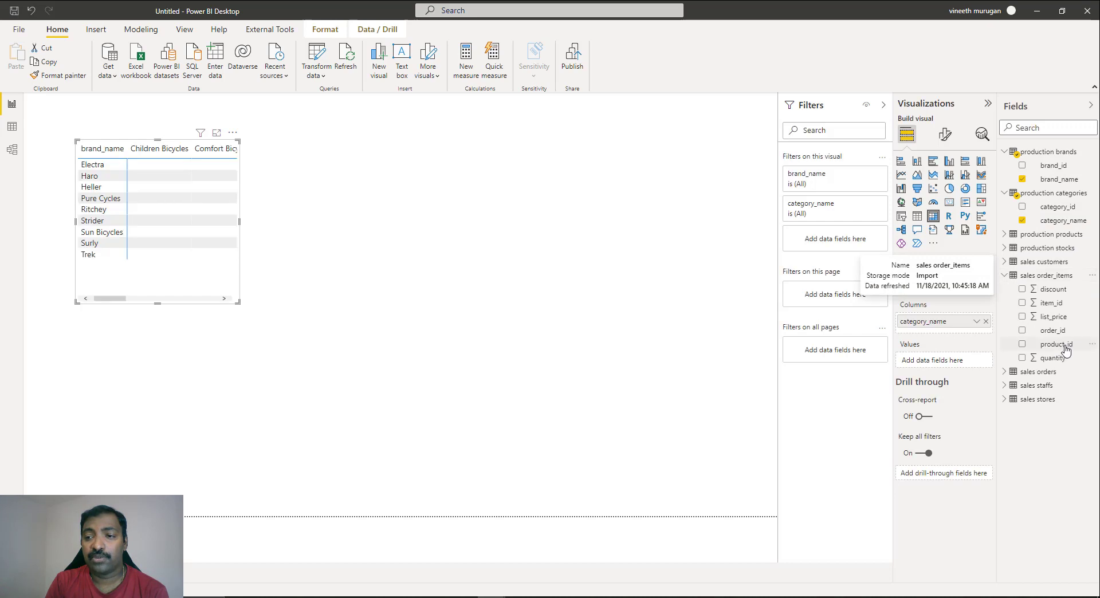
left_click_drag(1056, 362, 945, 361)
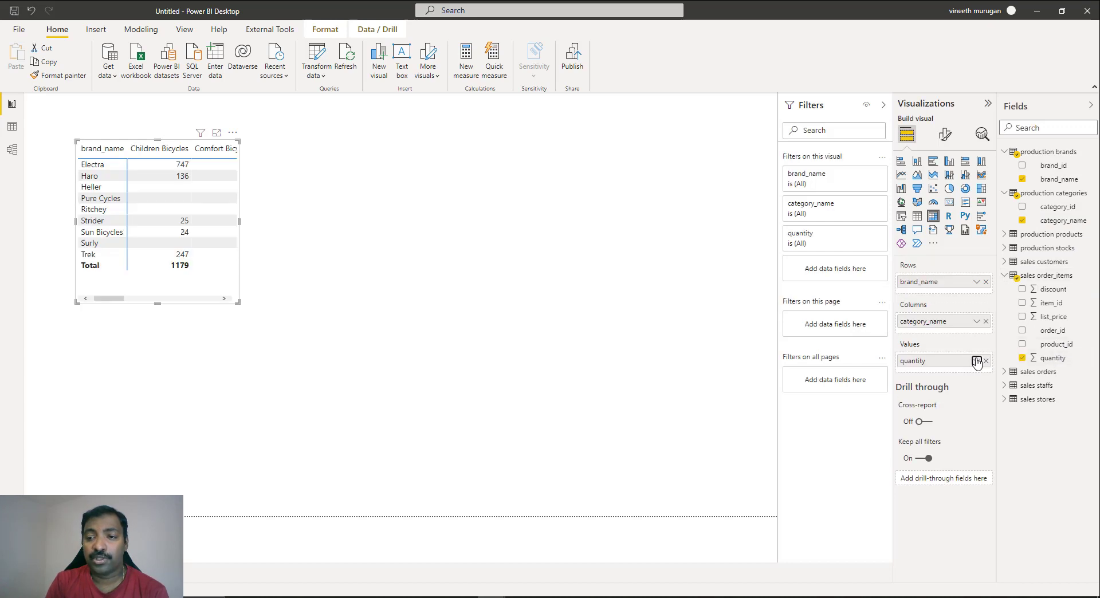
left_click(976, 360)
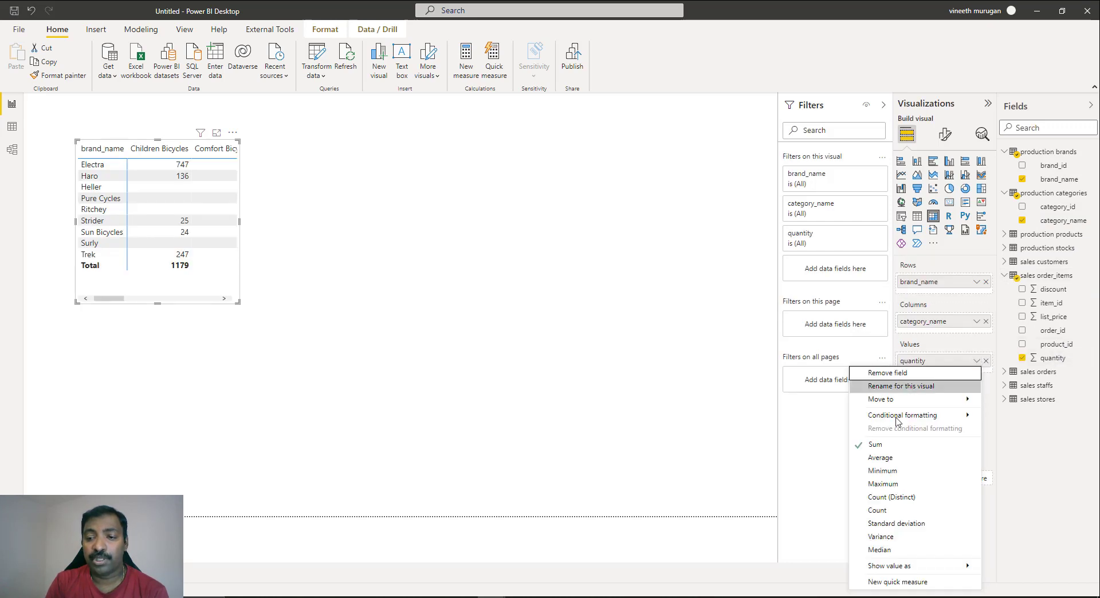
left_click(597, 401)
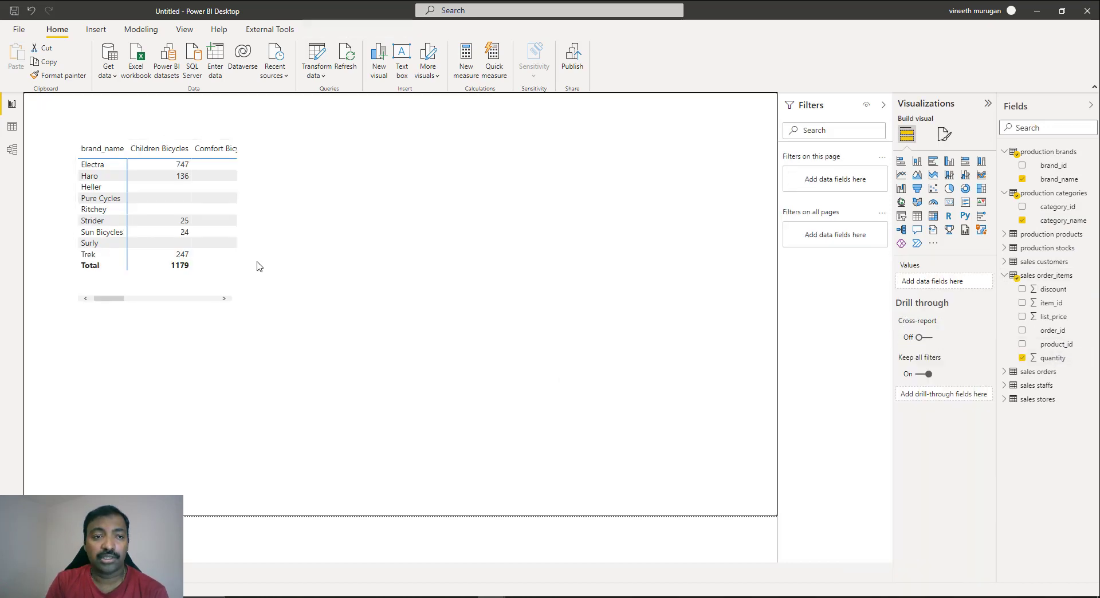
Step: Widen the matrix so that all category columns and the Total column fit, keeping its height
left_click(239, 303)
left_click_drag(238, 303, 599, 305)
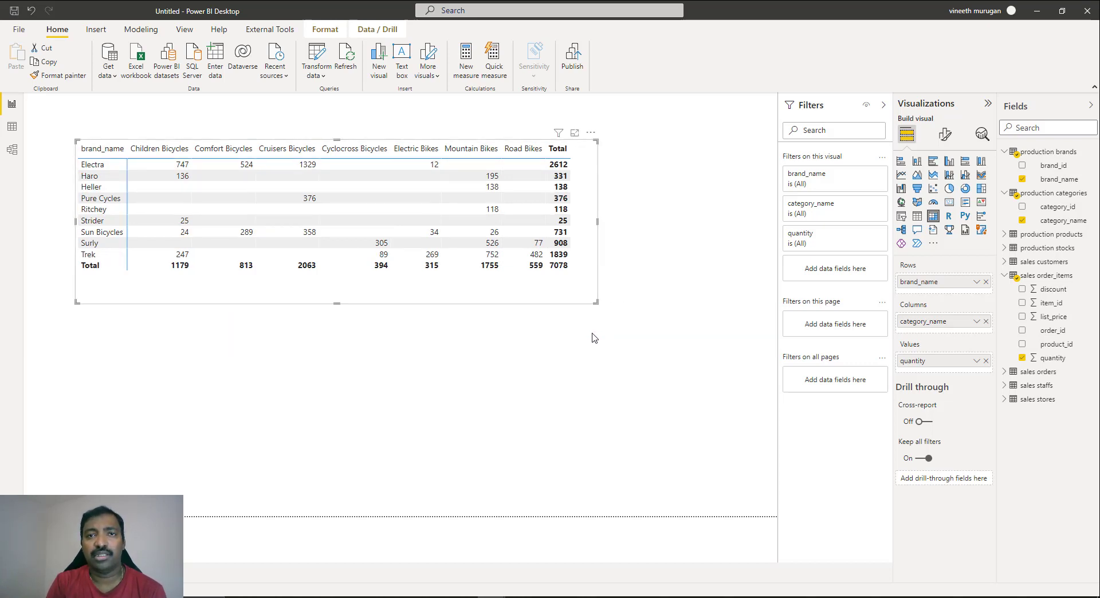
left_click(635, 350)
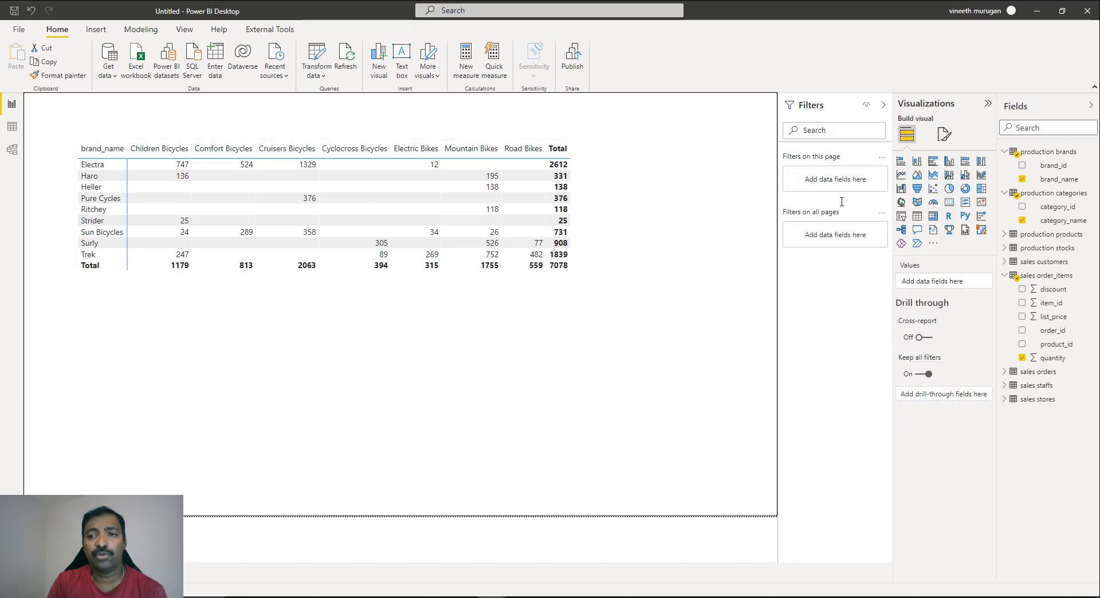
Step: Add a line chart below the matrix with brand_name as legend and order_date as axis, keeping only the Year and Month levels
left_click(902, 175)
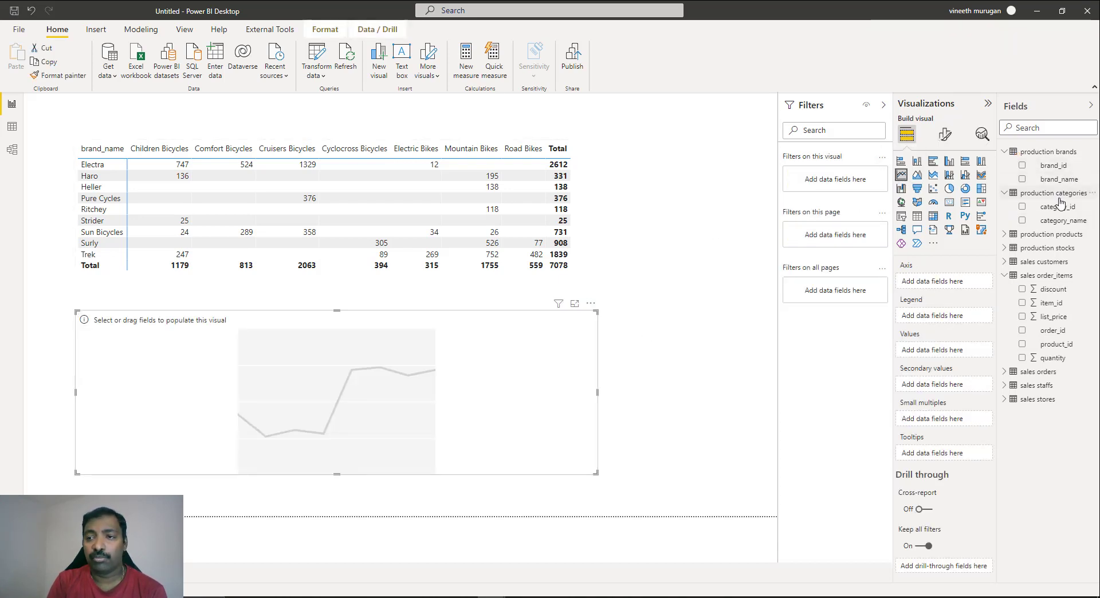
left_click_drag(1058, 180, 951, 316)
left_click(1004, 372)
left_click_drag(1057, 399, 949, 293)
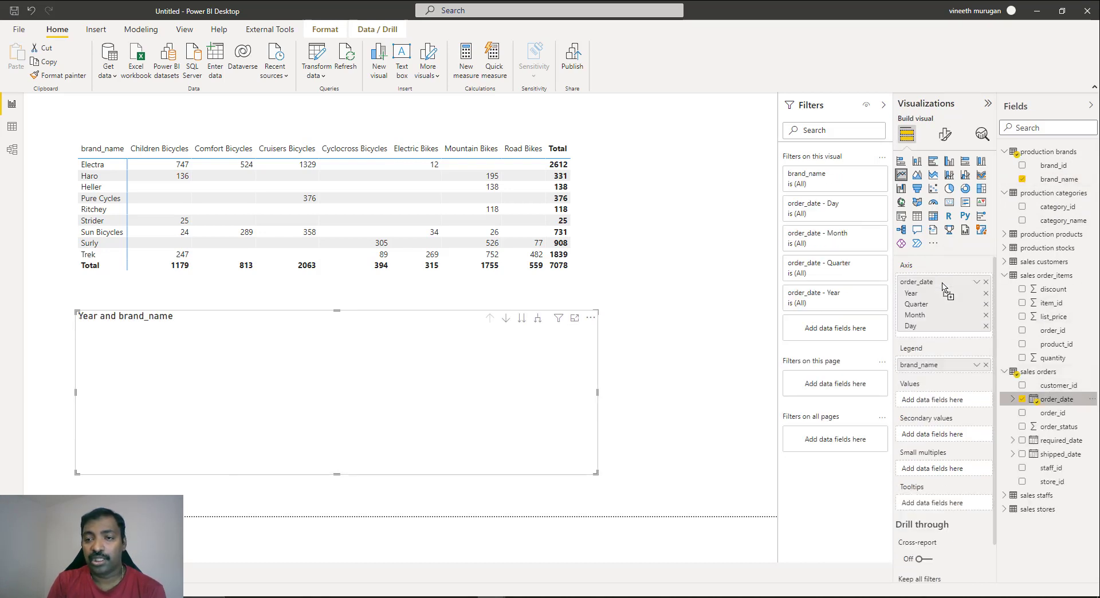
left_click(985, 304)
left_click(986, 315)
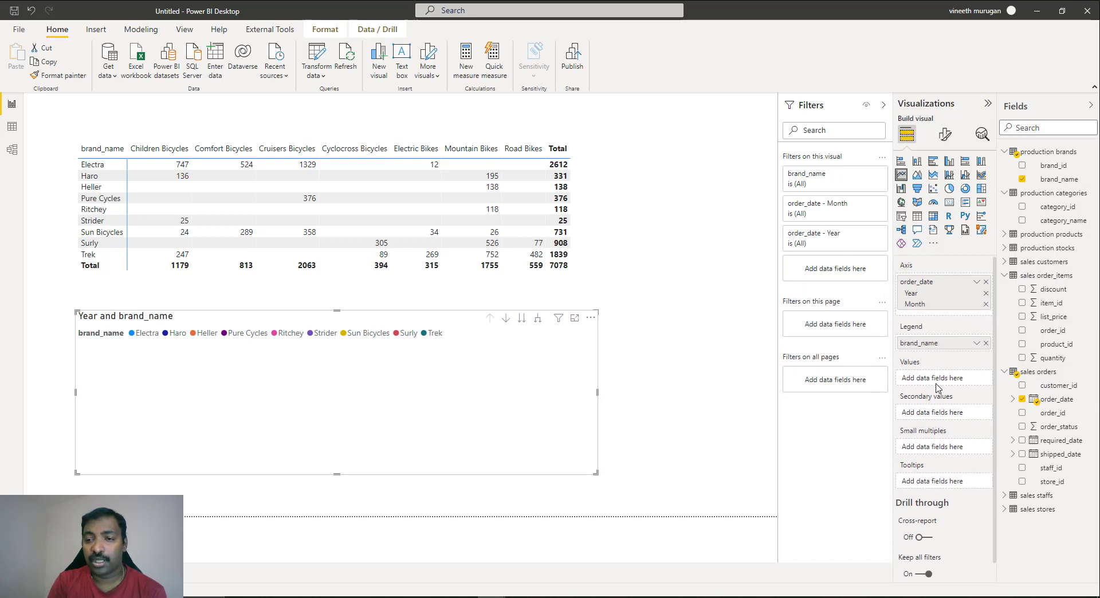
Step: Add quantity as the line chart's values and expand the date axis one level down to months
left_click_drag(1045, 360, 946, 379)
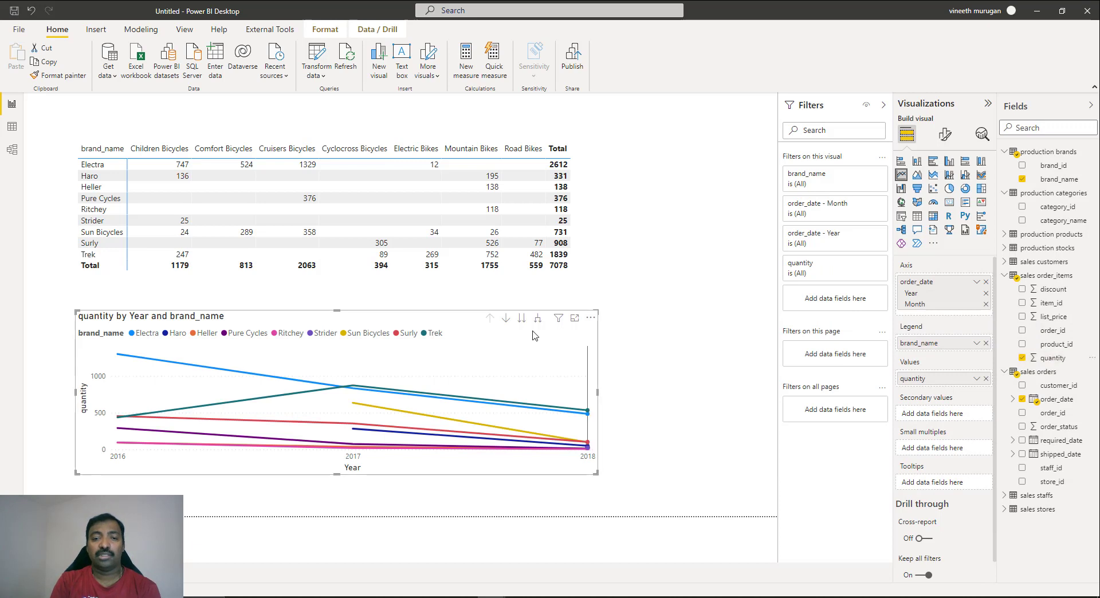
left_click_drag(536, 325, 537, 320)
left_click(538, 315)
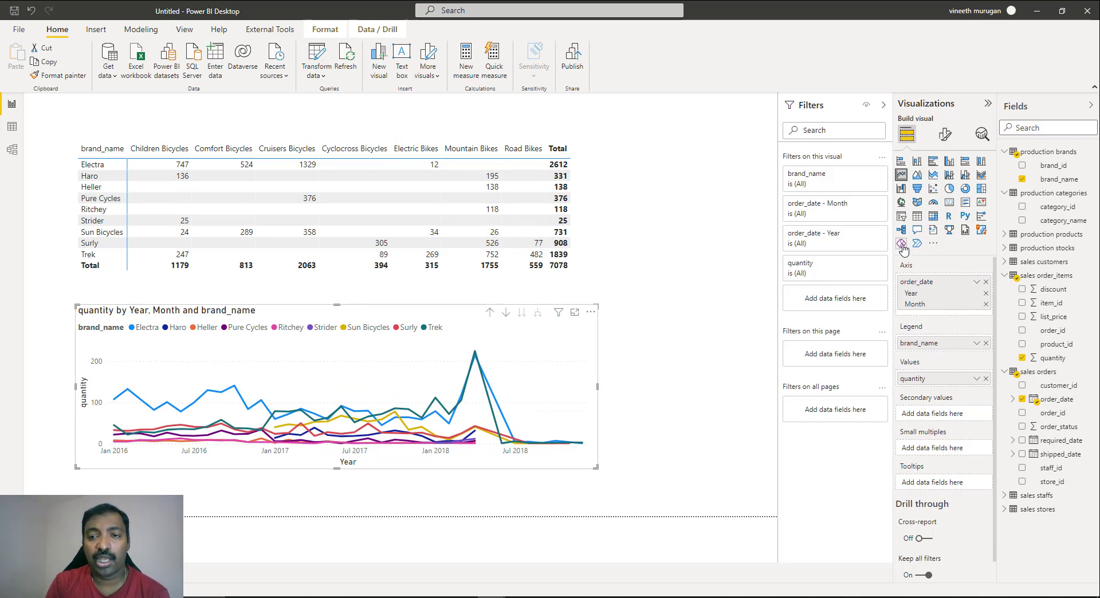
Step: Filter the whole page by the sales stores state field, selecting only CA
left_click(1005, 509)
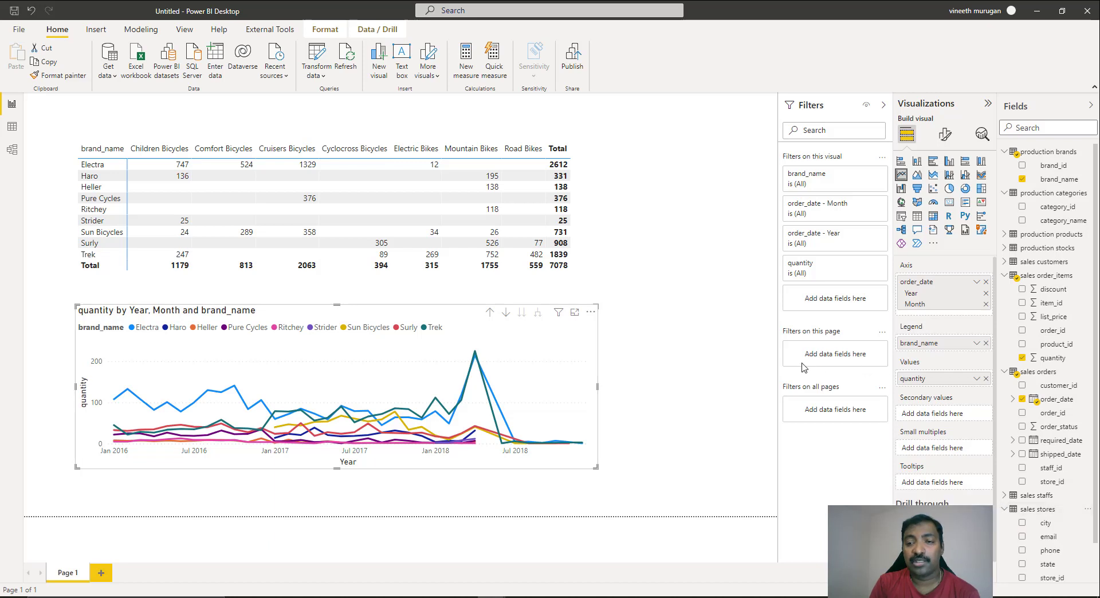
scroll(1098, 502, "down", 2)
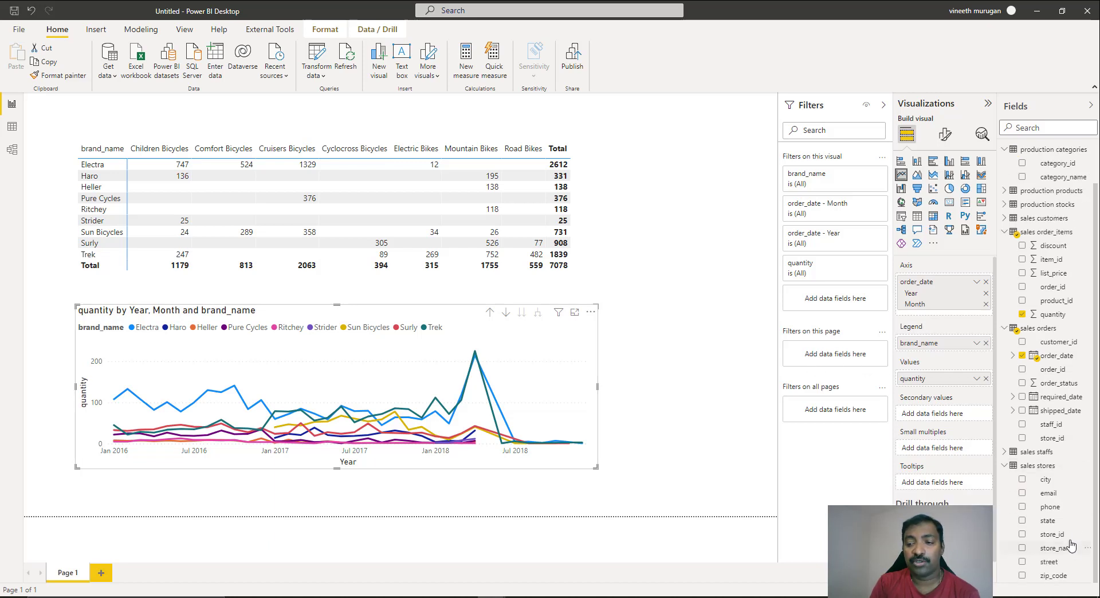
left_click_drag(1051, 523, 858, 367)
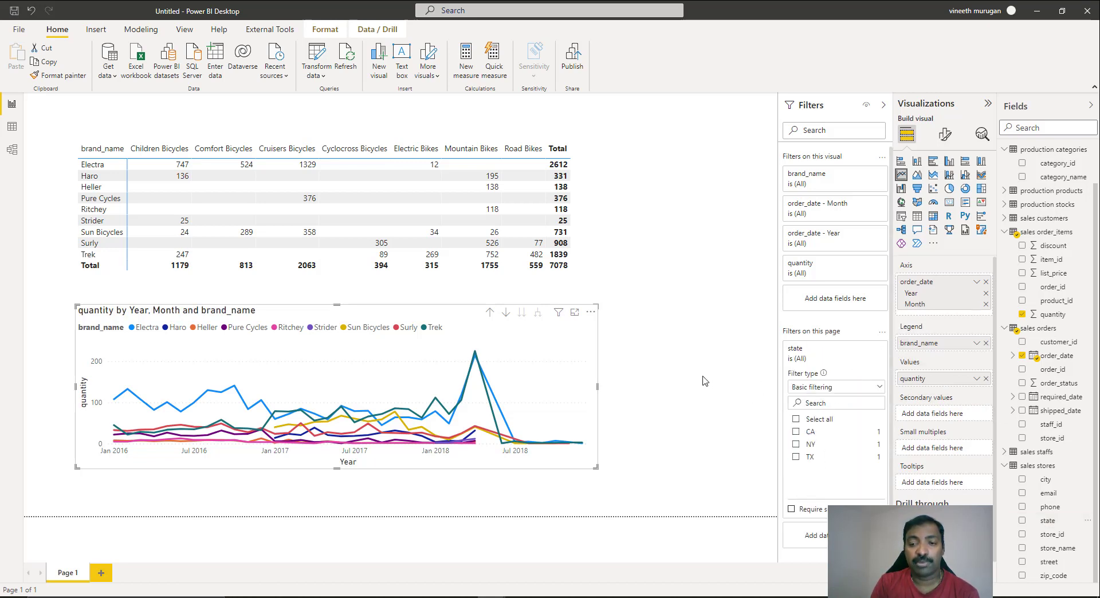
left_click(797, 433)
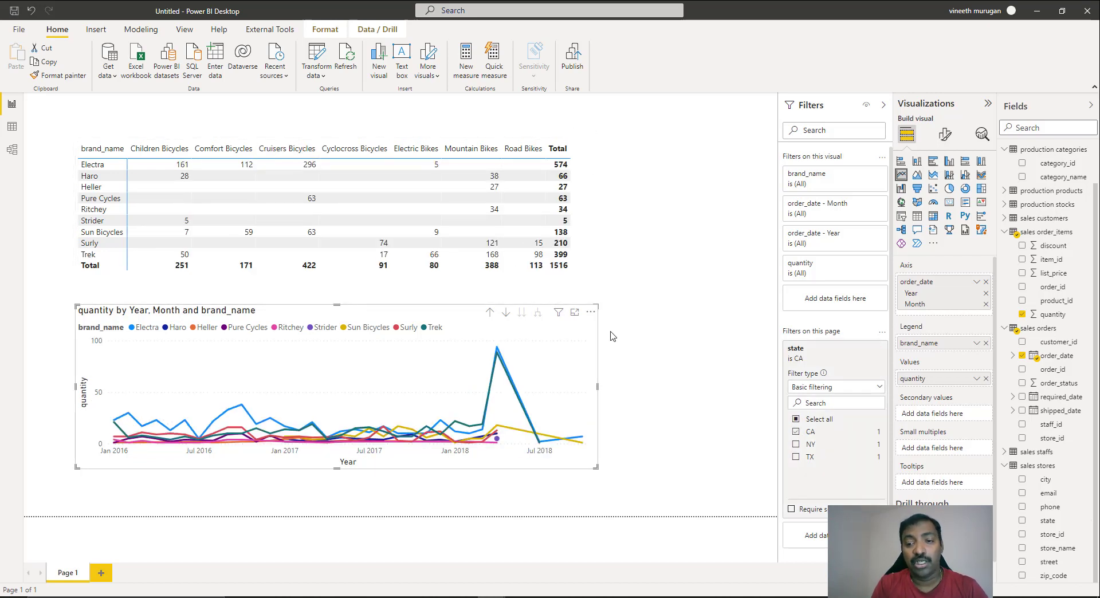
Step: Rename the report page to CA and duplicate it
double_click(69, 573)
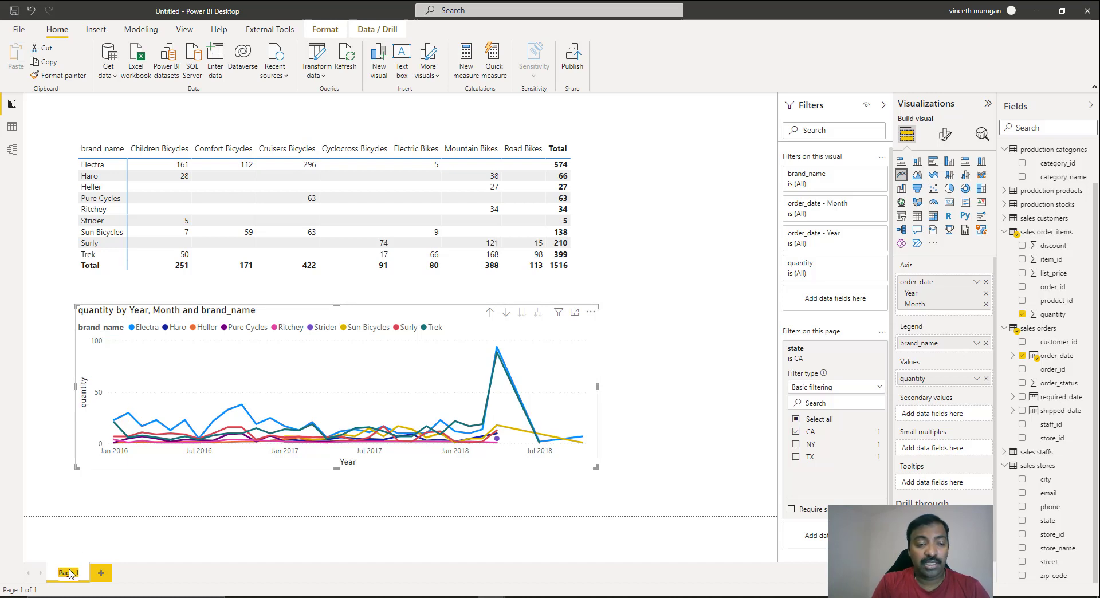
key("BackSpace")
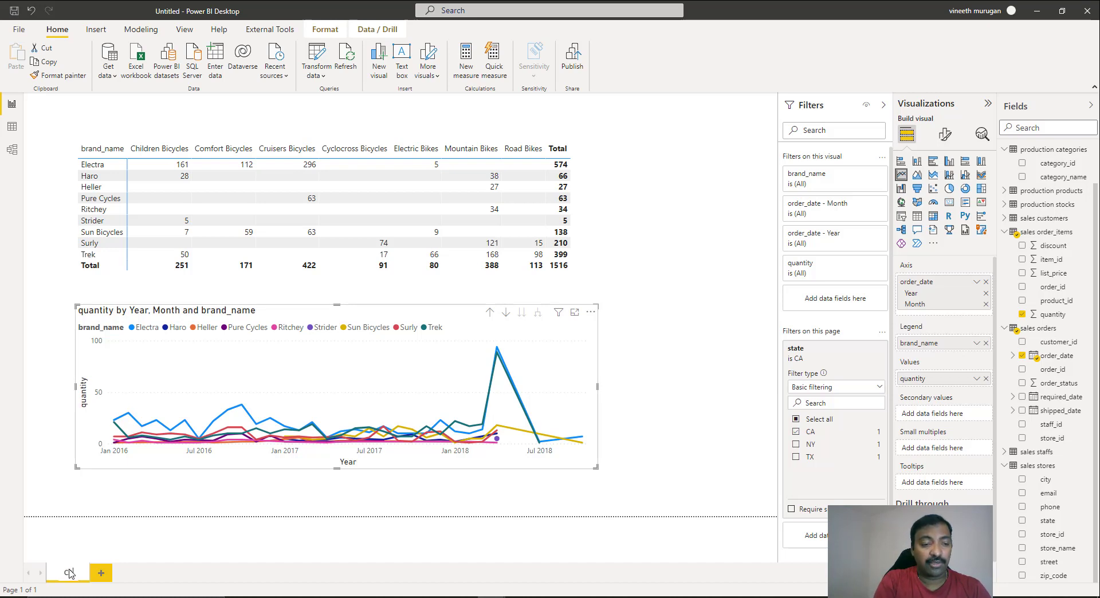
type("CA")
key("Return")
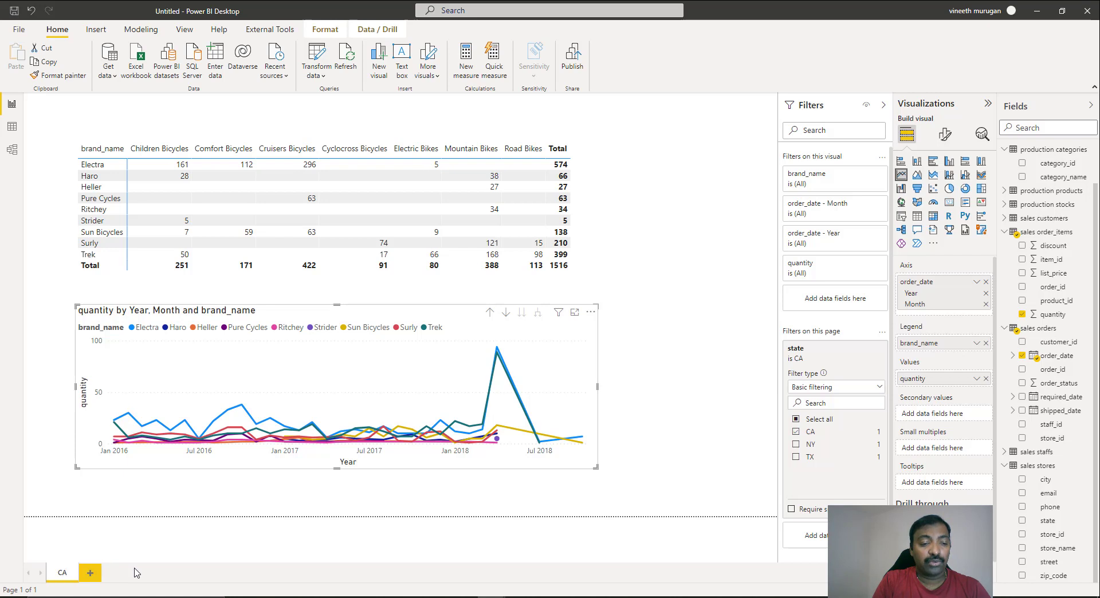
right_click(59, 573)
left_click(79, 550)
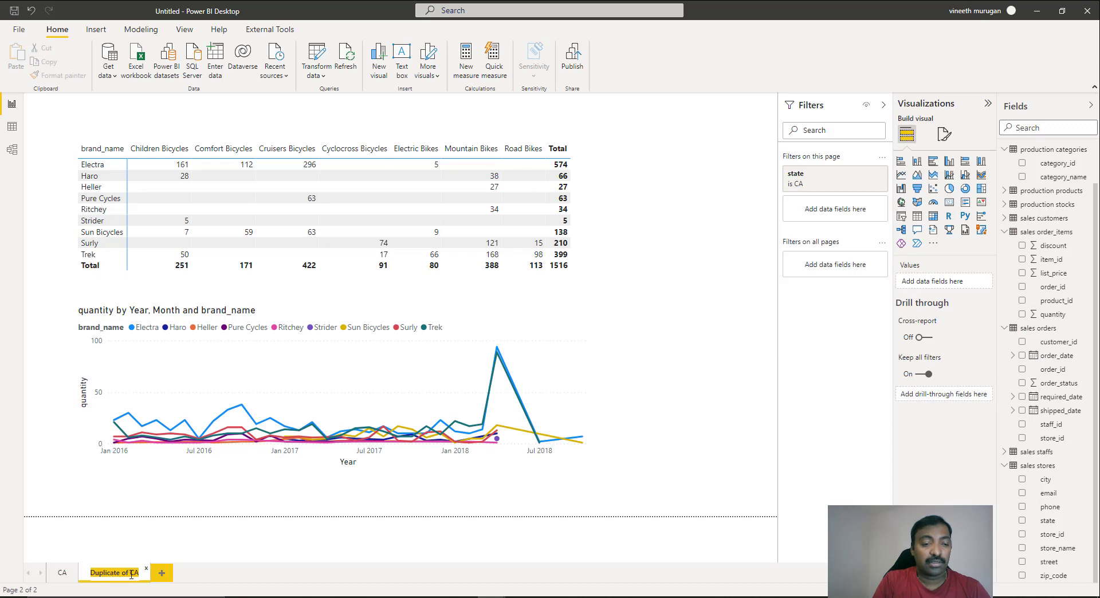
Step: Name the duplicated page NY and change its page-level state filter to select only NY
type("NY")
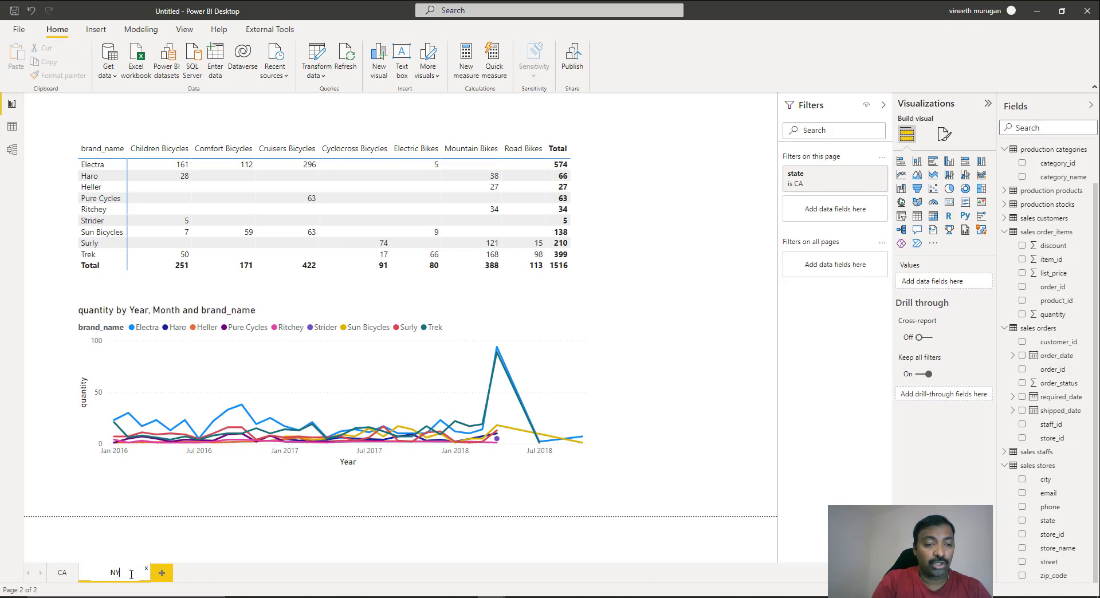
left_click(707, 308)
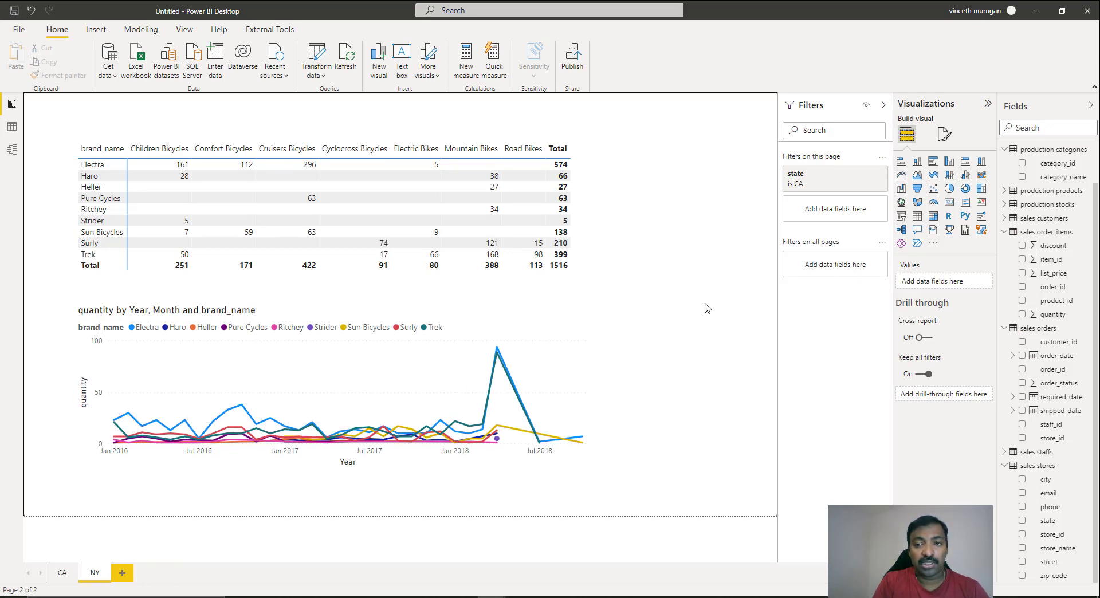
left_click(833, 182)
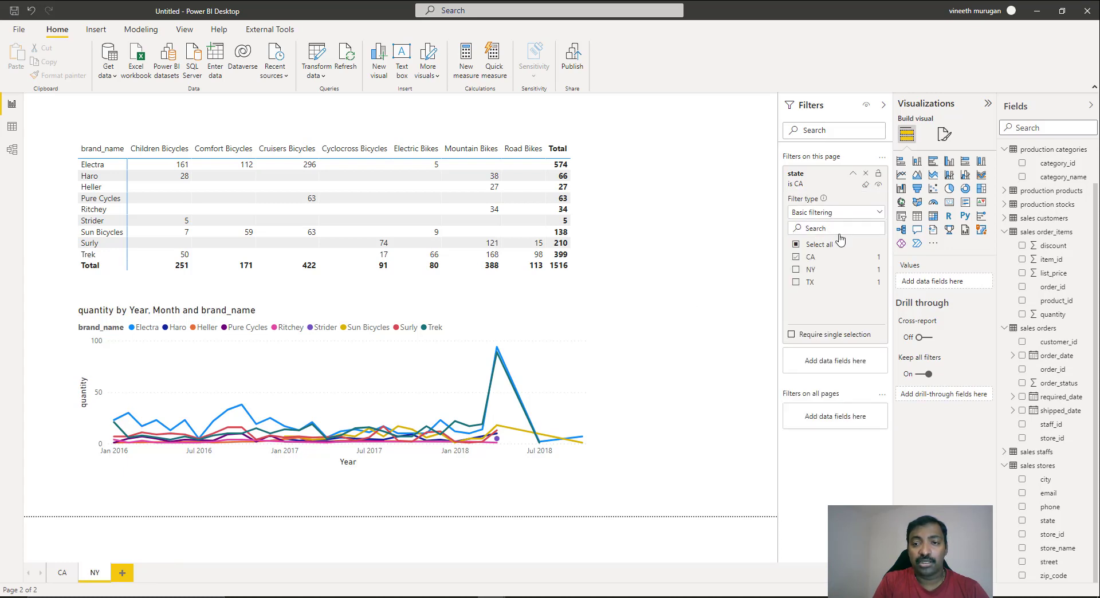
left_click(796, 258)
left_click(795, 271)
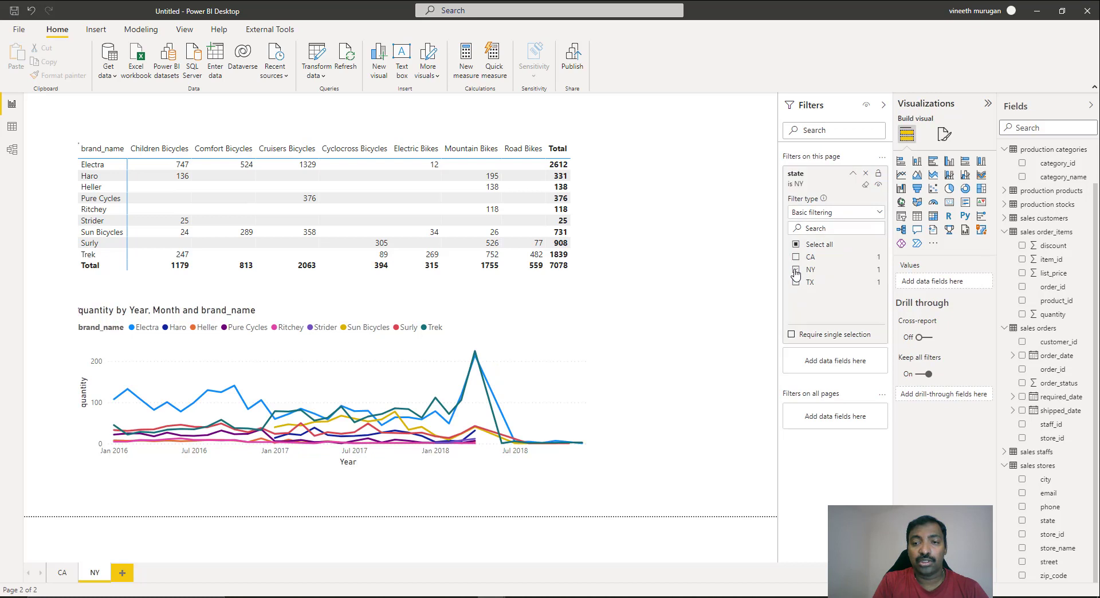
Step: Duplicate the NY page and name the copy TX
right_click(93, 574)
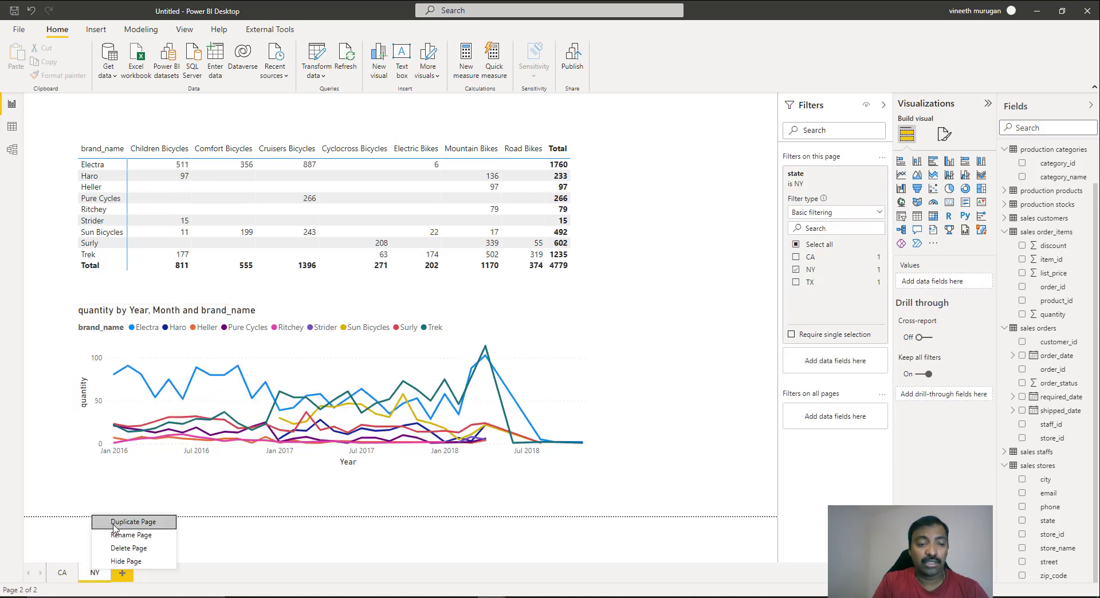
left_click(117, 521)
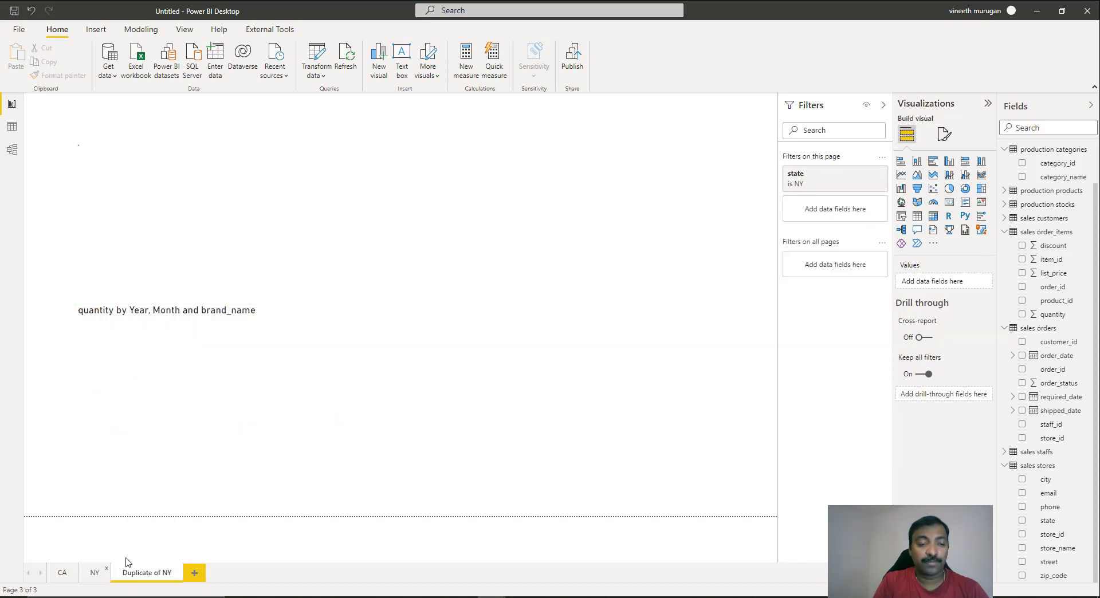
double_click(165, 574)
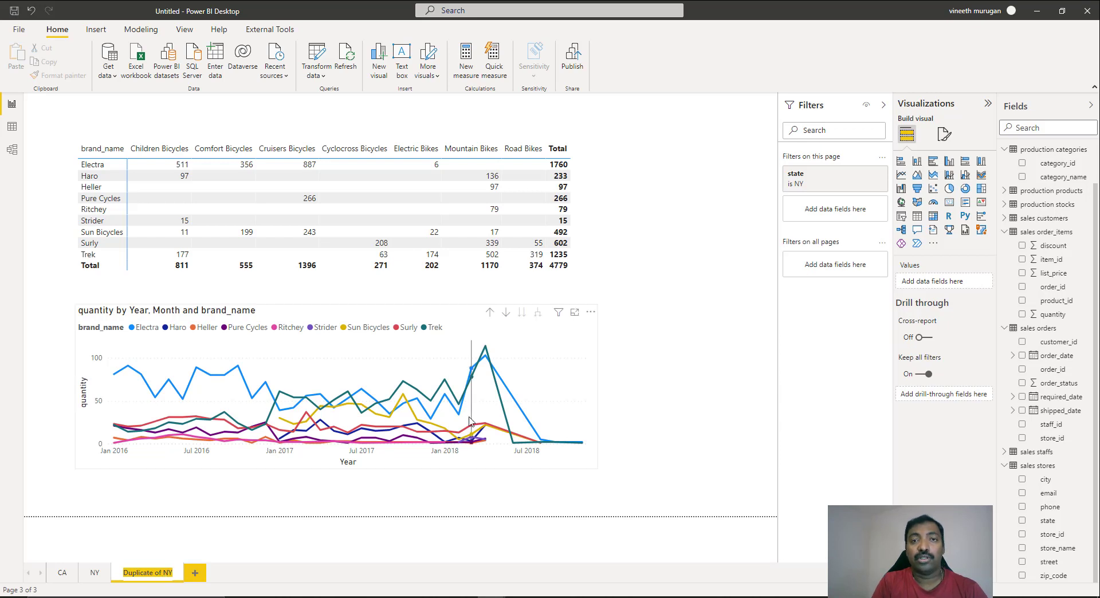
mouse_move(470, 421)
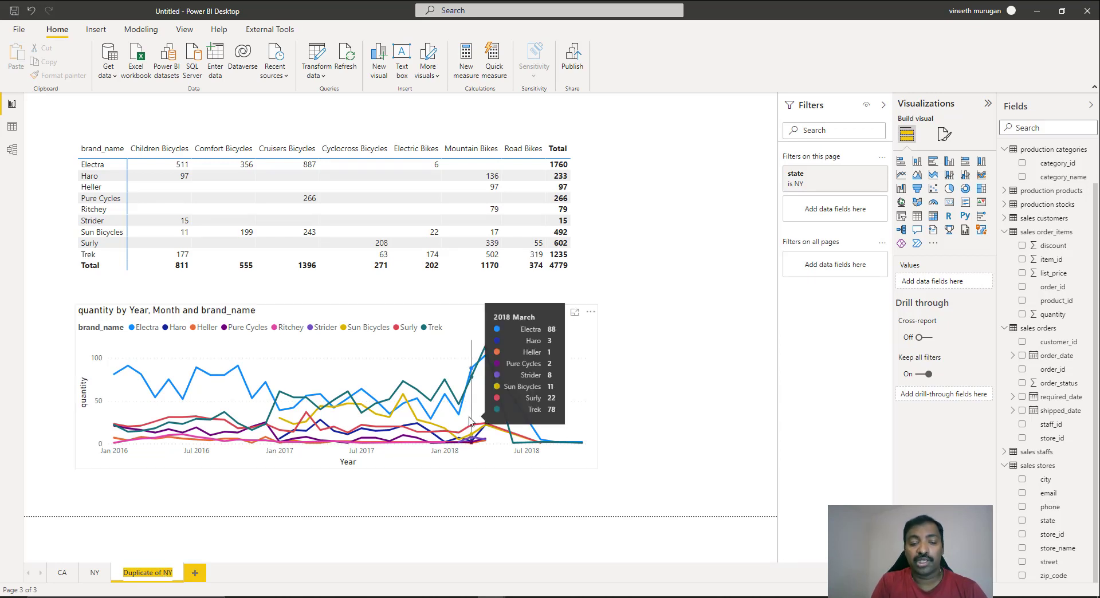
type("TX")
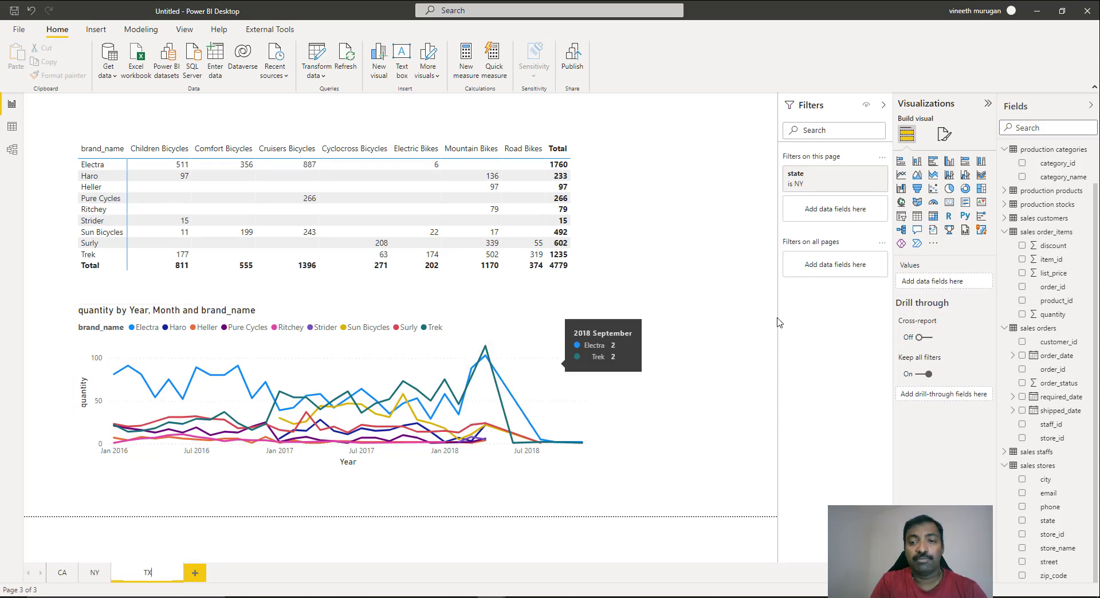
left_click(716, 312)
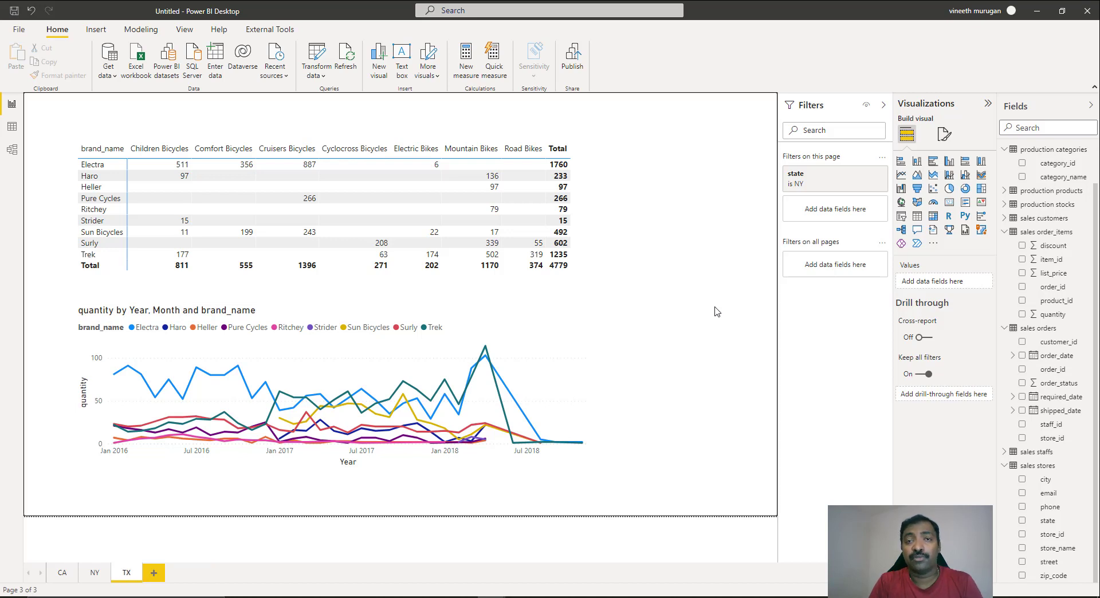
Step: Change the TX page's state filter to select only TX
left_click(811, 188)
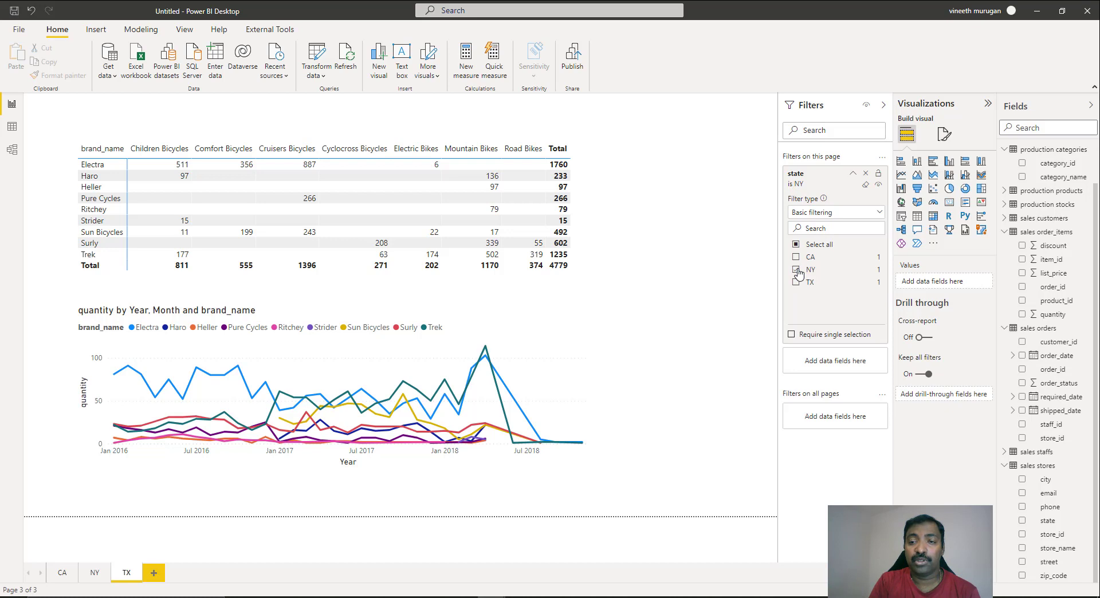
left_click(796, 270)
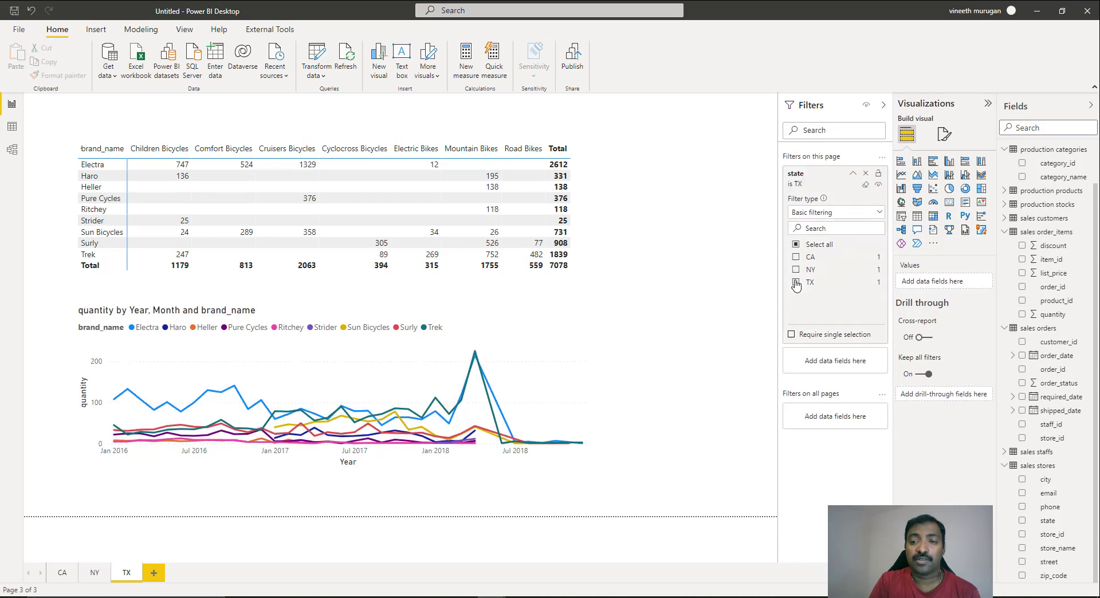
left_click(796, 282)
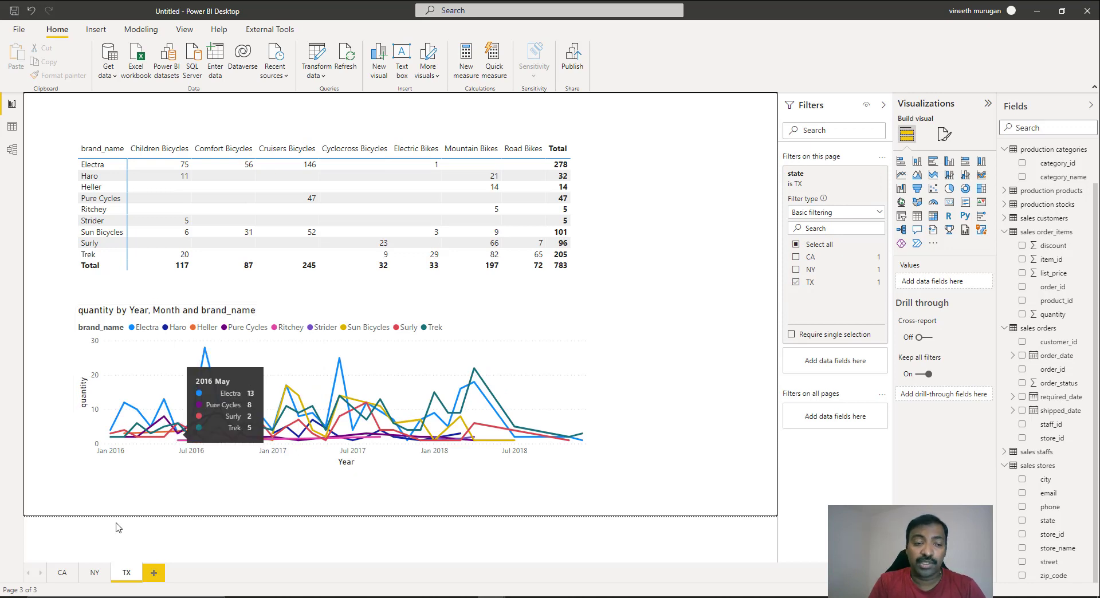
Step: Duplicate the CA page and move the copy in front of all other pages
right_click(65, 578)
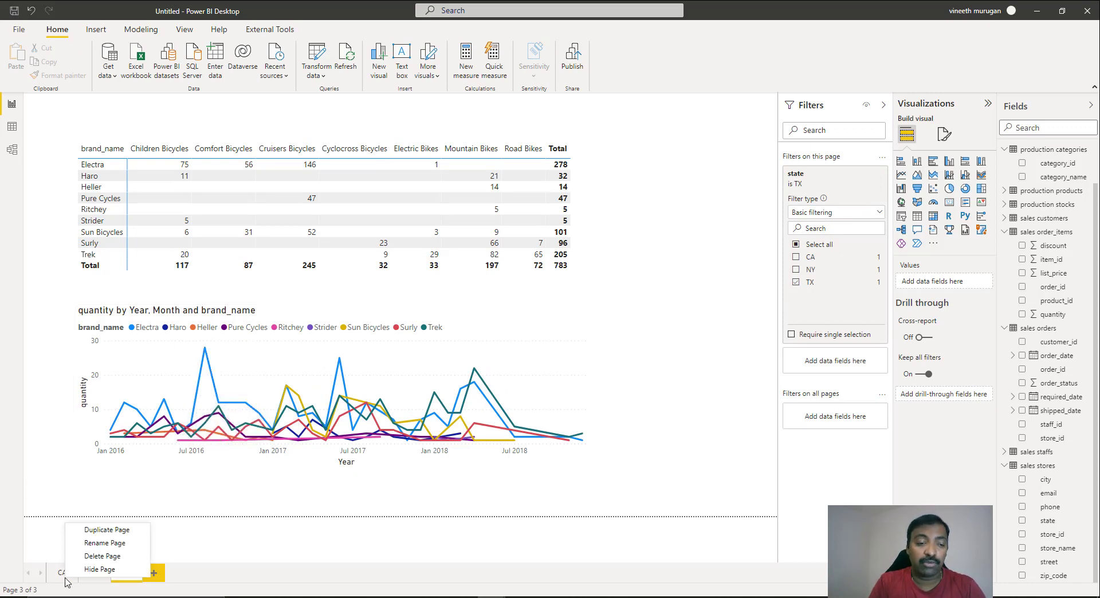
left_click(93, 530)
left_click_drag(170, 580, 61, 578)
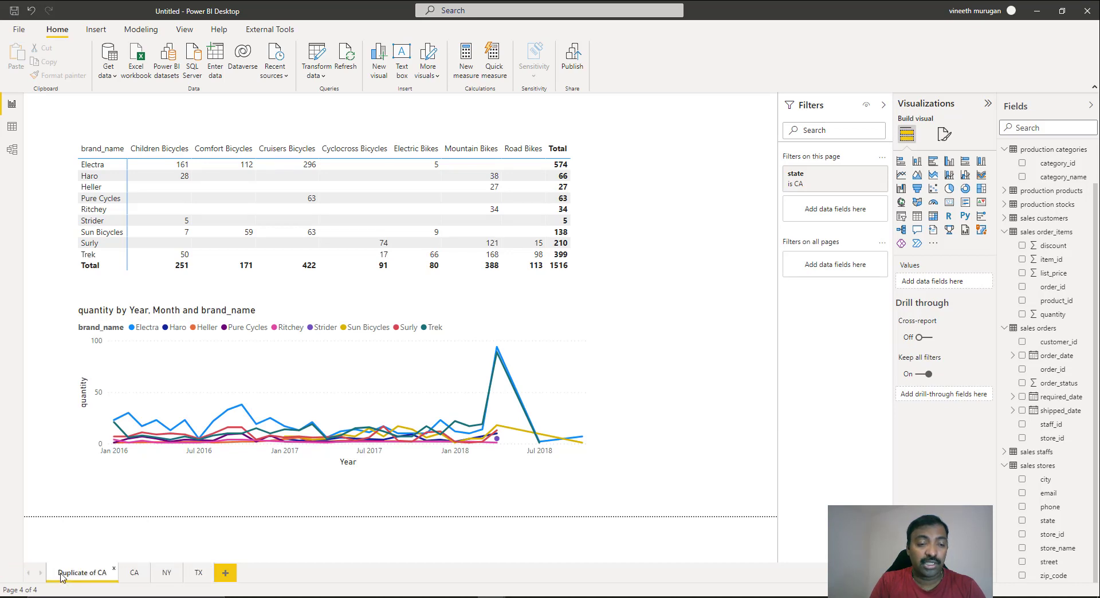
Step: Rename the copied CA page to Summary and clear its state filter so that all states are included
double_click(74, 577)
type("Summar")
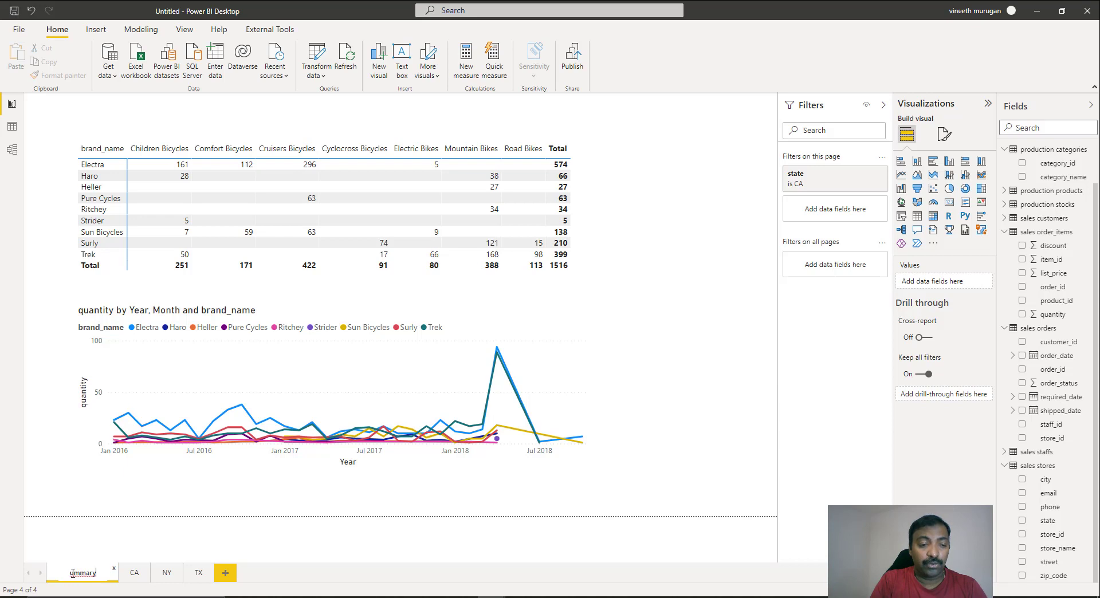
type("y")
key("Return")
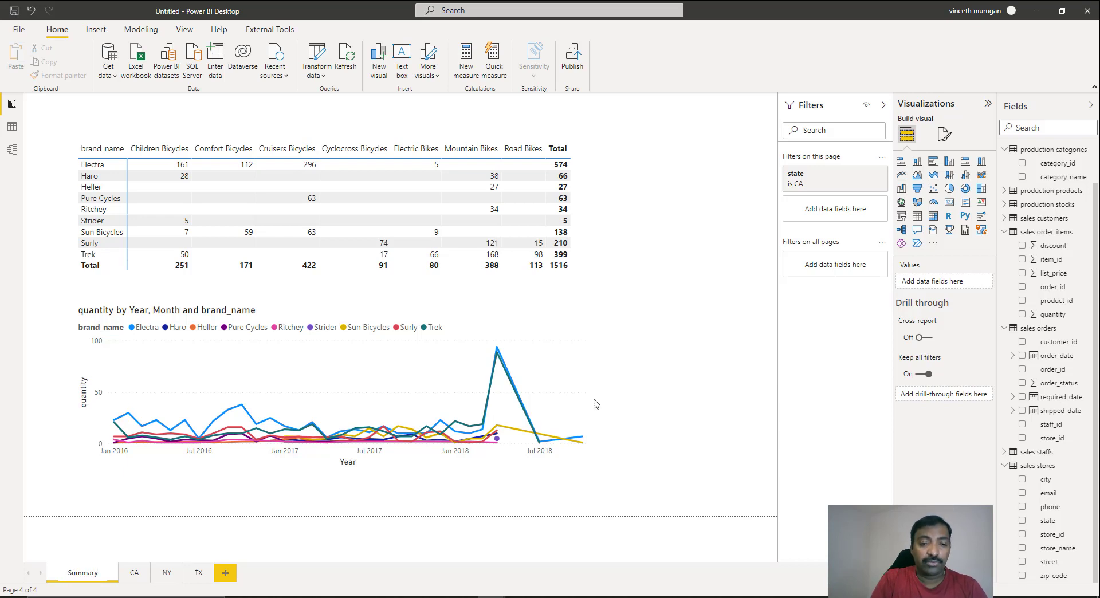
left_click(822, 184)
left_click(796, 246)
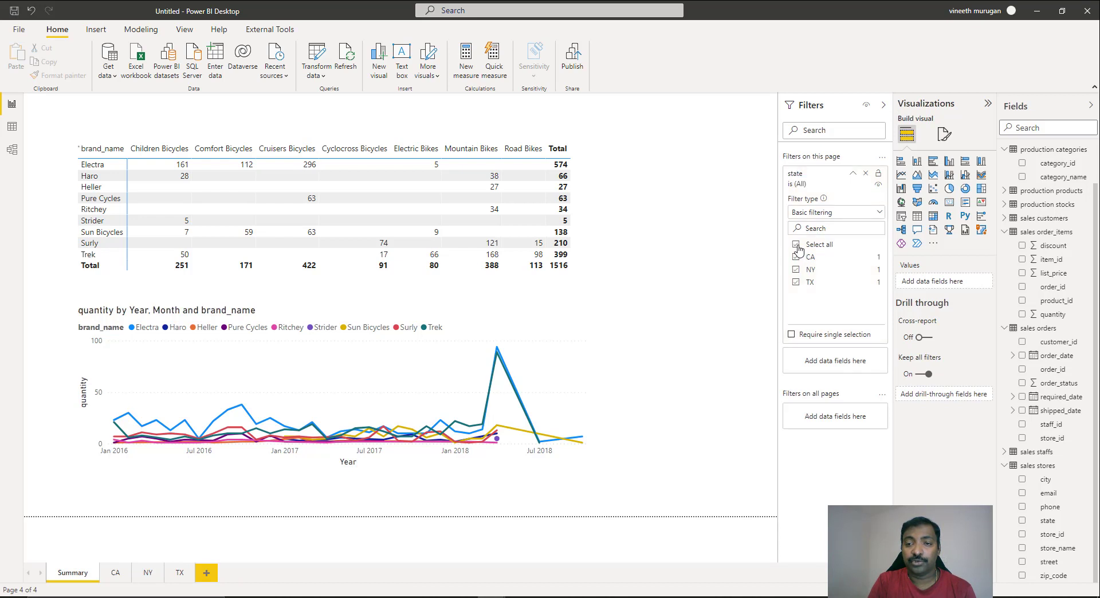
left_click(685, 294)
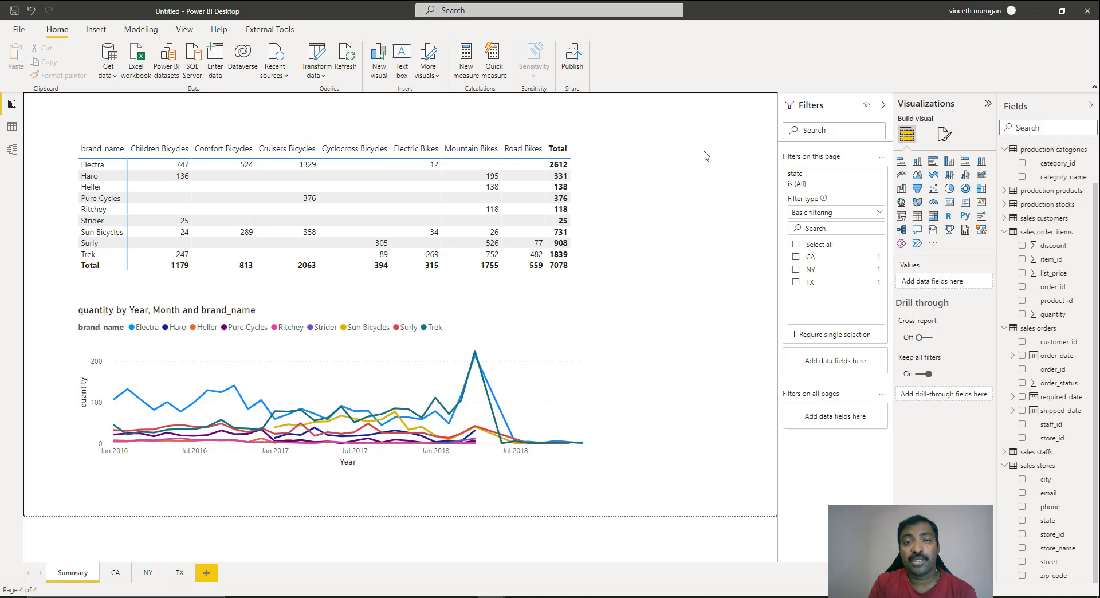
Step: Insert a page navigator on the Summary page
left_click(95, 29)
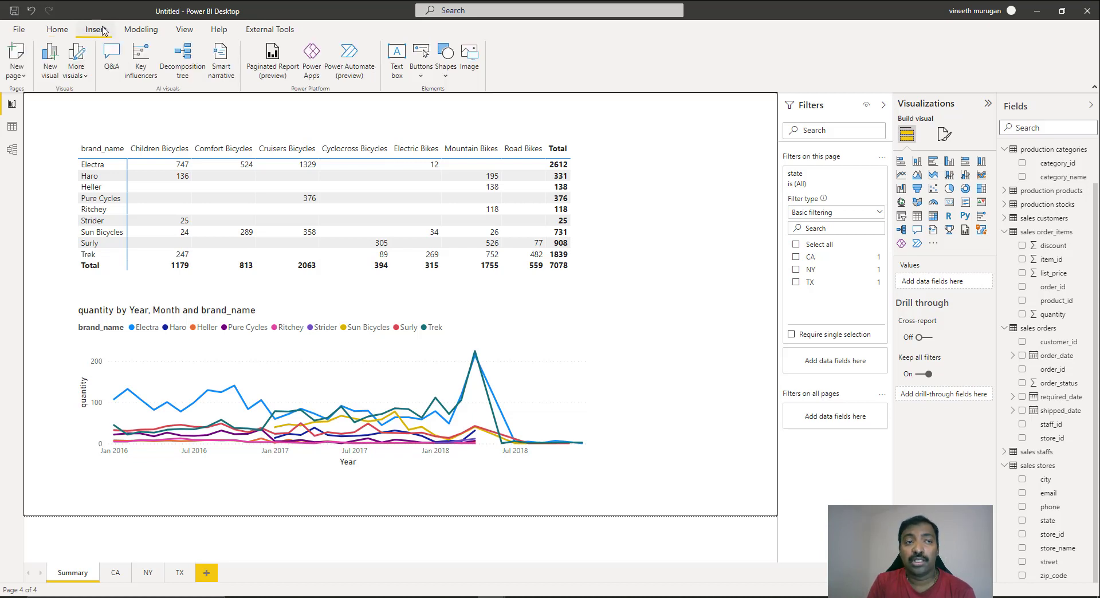
left_click(423, 76)
mouse_move(452, 270)
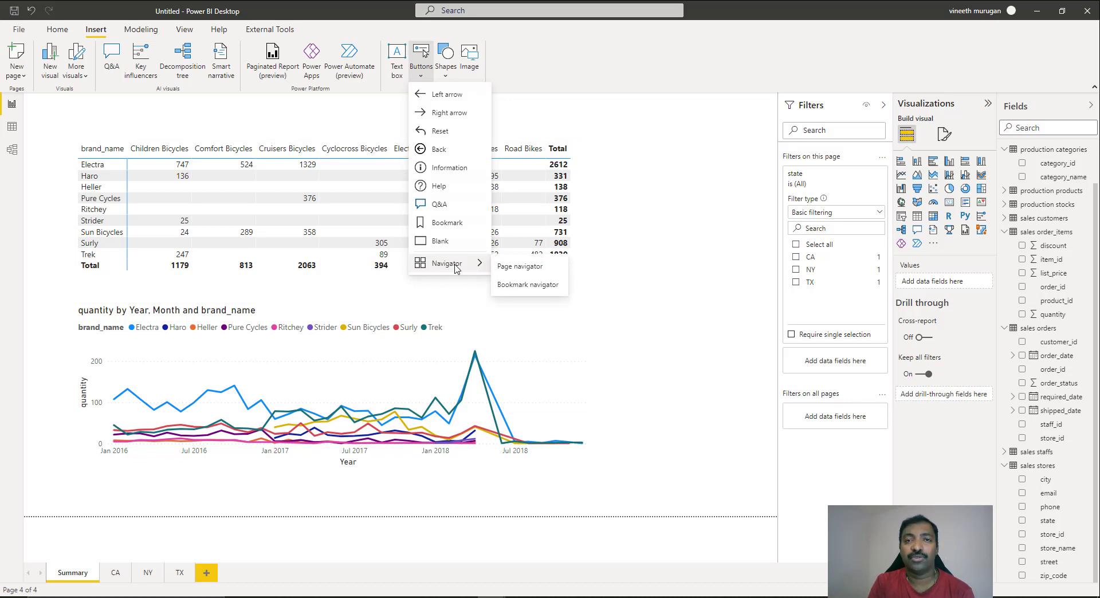
left_click(506, 271)
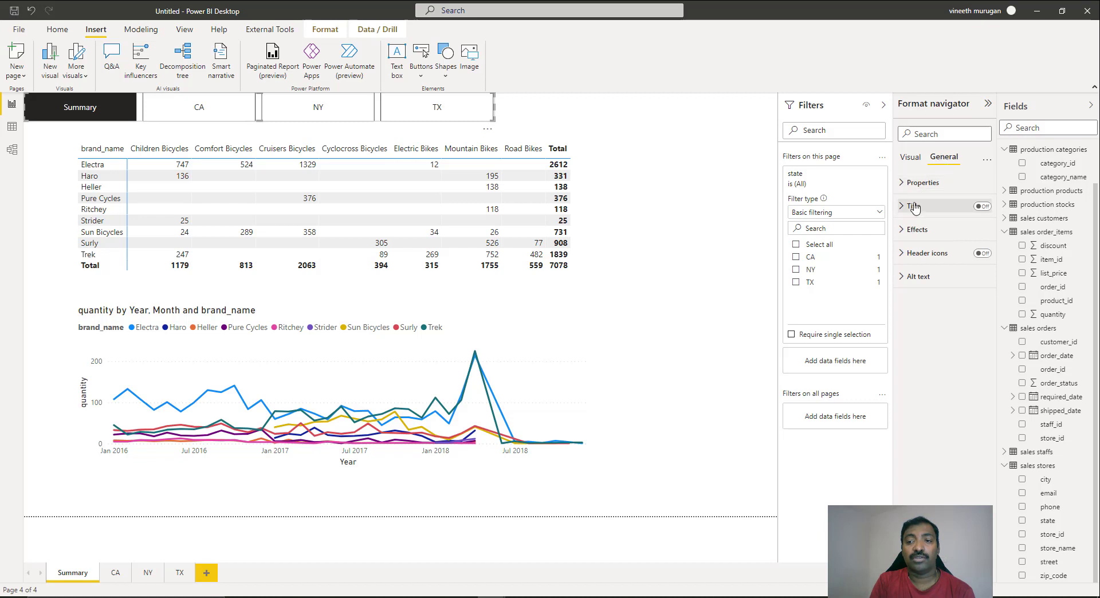
Step: Look through the page navigator's Style, Shape and Pages formatting options
left_click(910, 156)
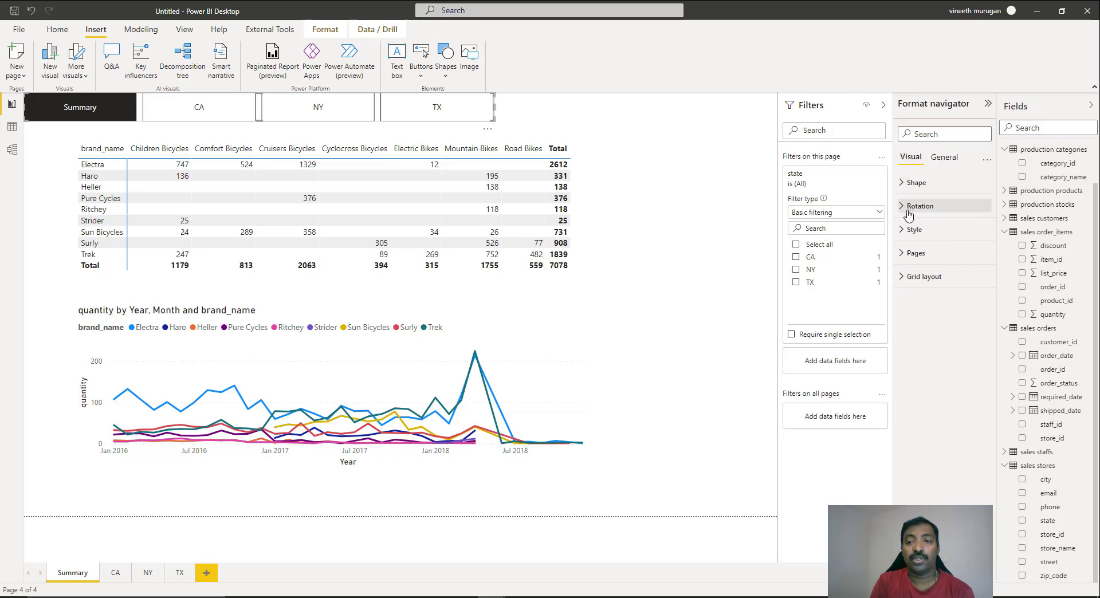
left_click(906, 232)
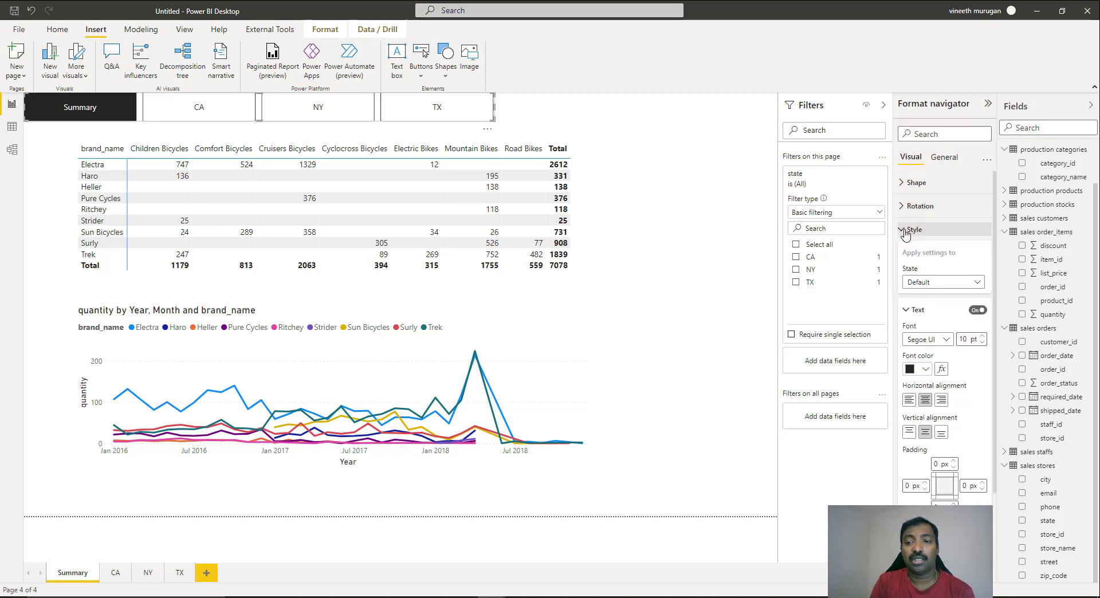
left_click(904, 230)
left_click(904, 184)
left_click(904, 184)
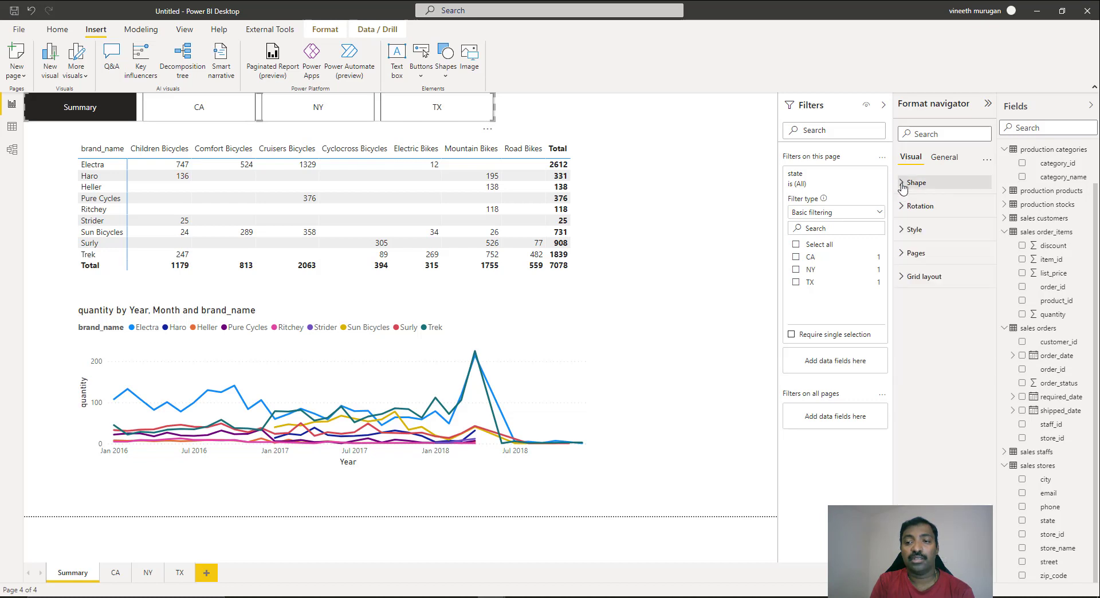
left_click(904, 230)
left_click(903, 230)
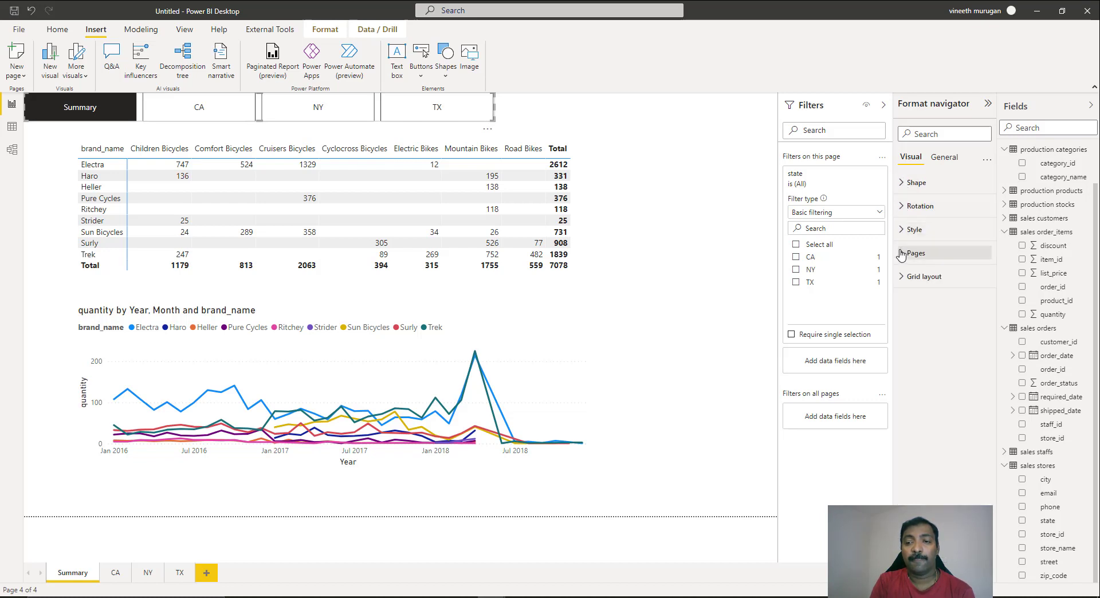
left_click(903, 254)
left_click(903, 254)
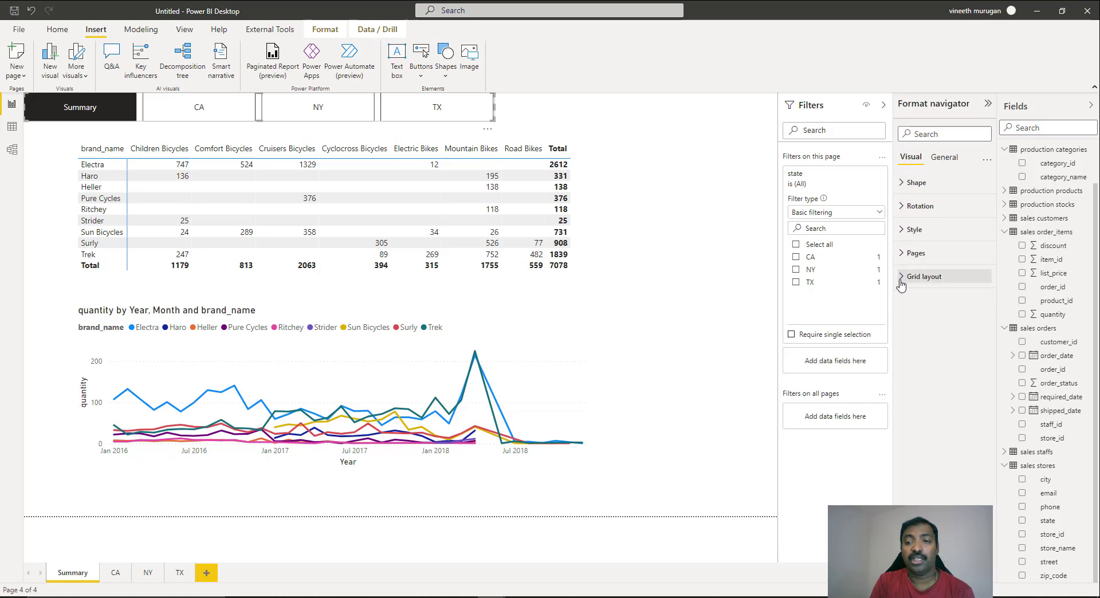
Step: Set the navigator's grid orientation to Vertical and resize it into a narrow full-height column along the page's left edge
left_click(903, 277)
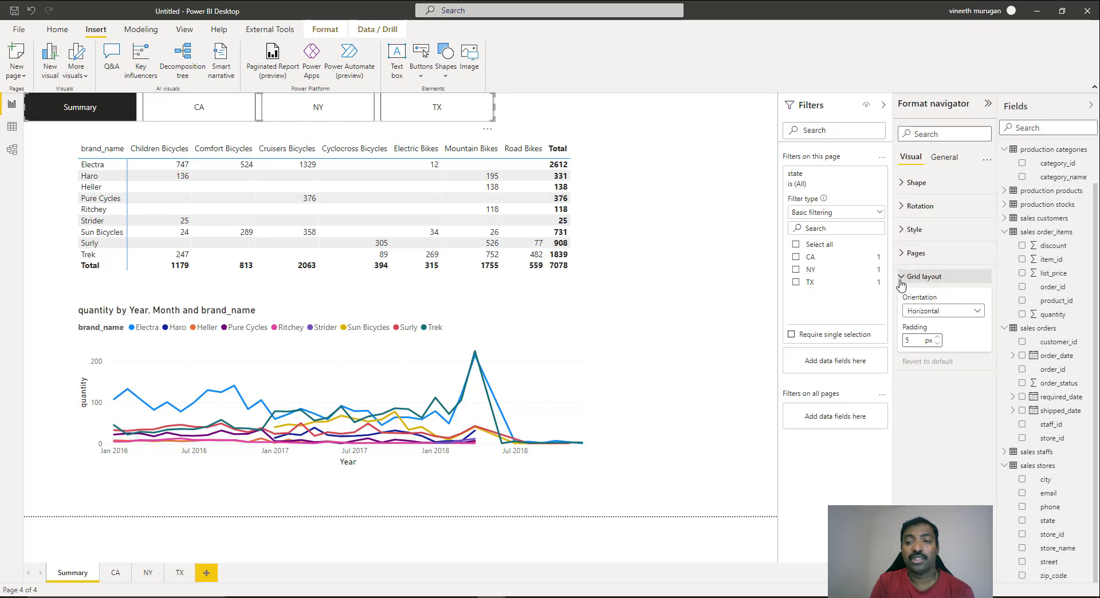
left_click(945, 320)
left_click(930, 342)
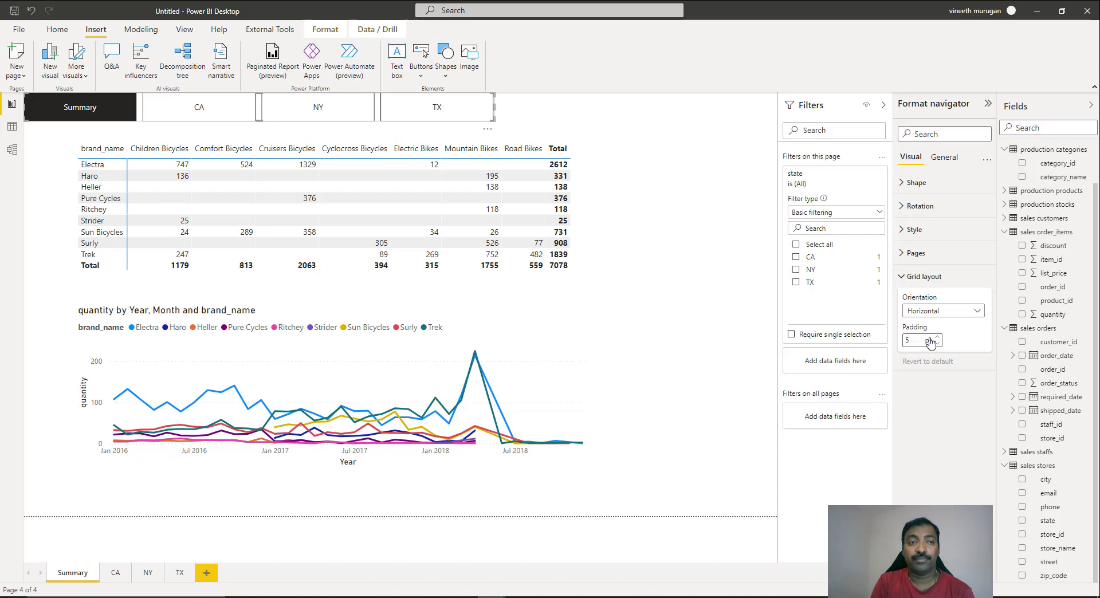
left_click_drag(493, 119, 64, 516)
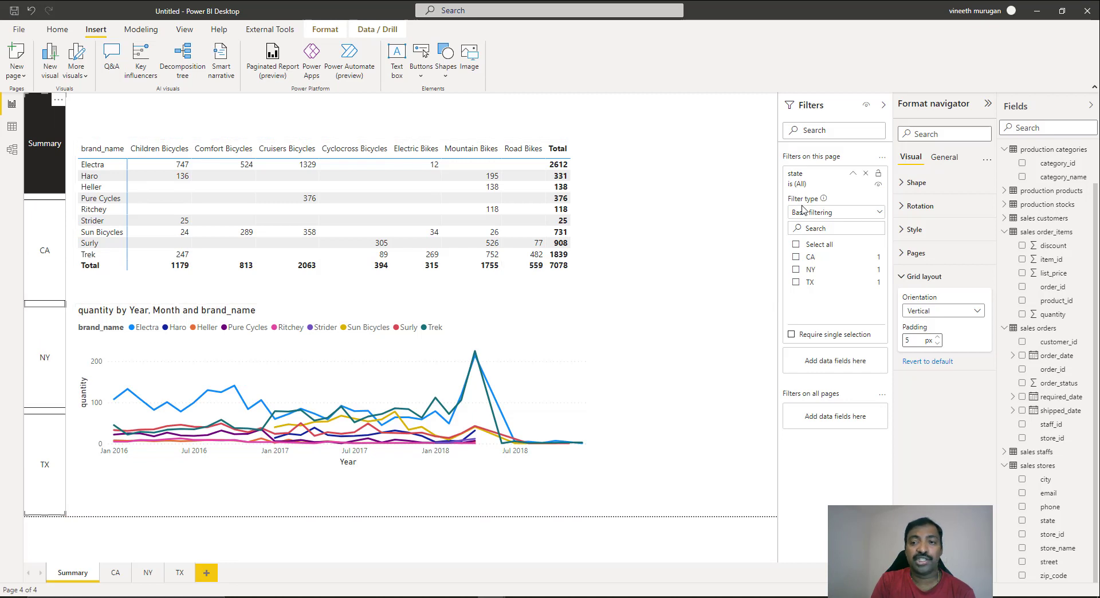
Step: Set the navigator buttons' shape to Pill and widen the navigator slightly so the Summary label fits on one line
left_click(903, 183)
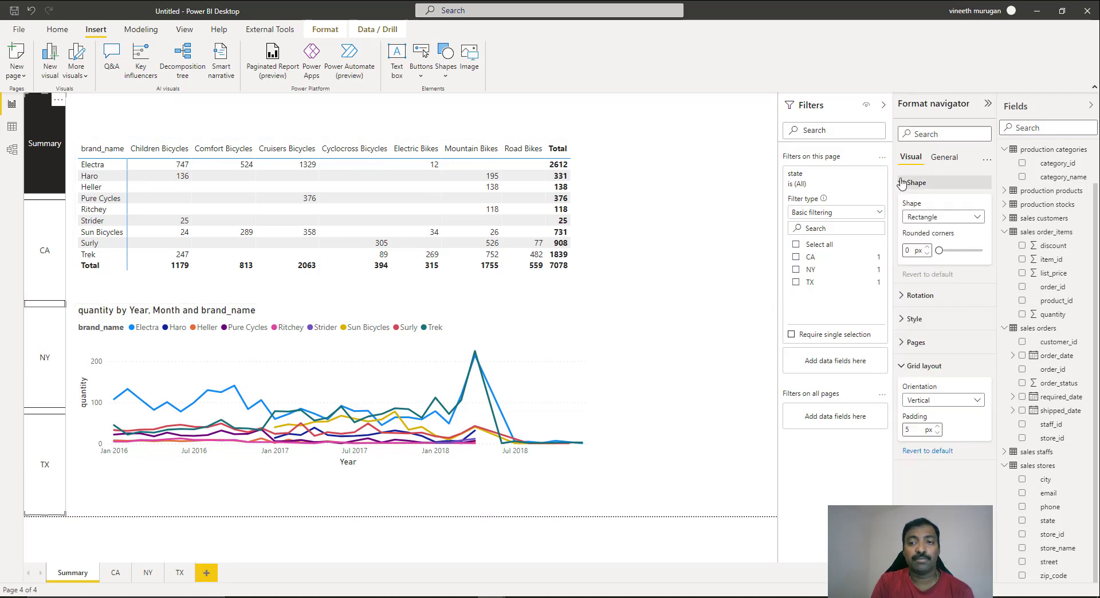
left_click(938, 223)
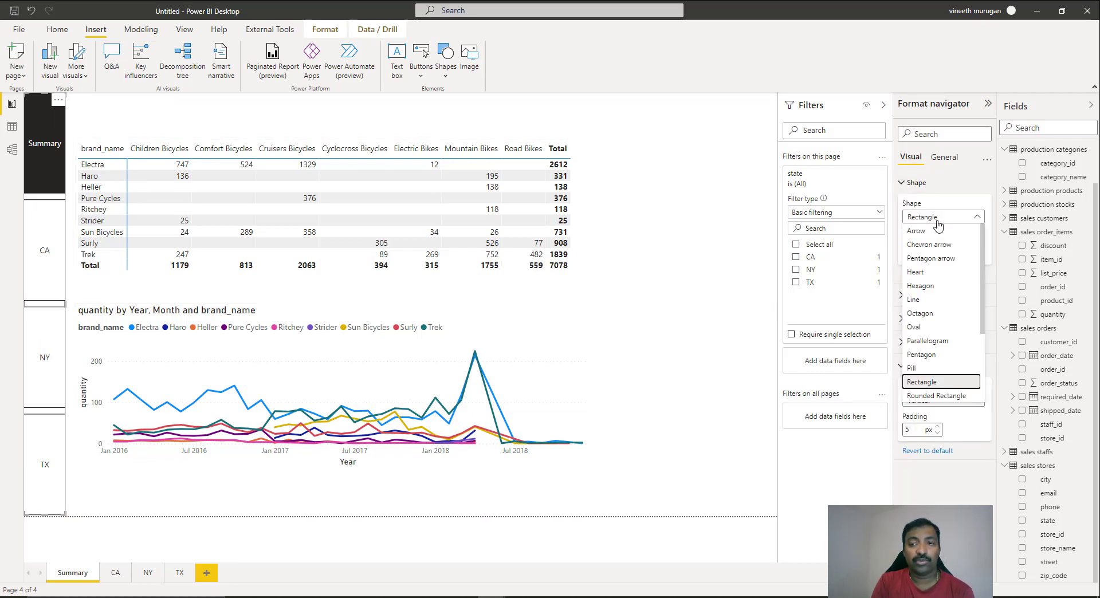
left_click(932, 367)
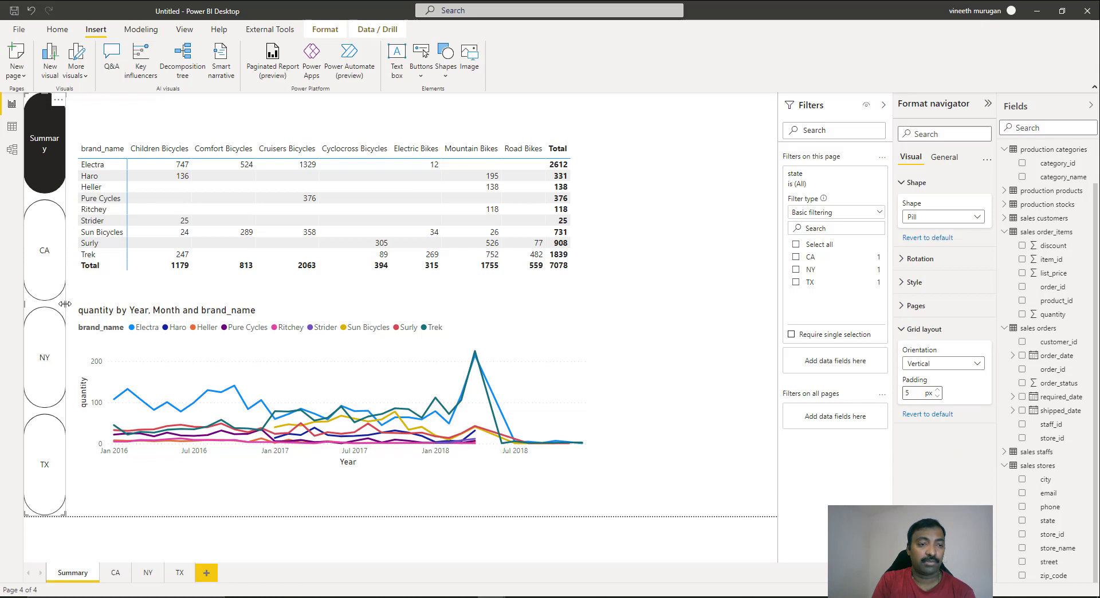
left_click_drag(68, 305, 72, 309)
Step: Change the navigator buttons' shape to Chevron arrow
left_click(972, 216)
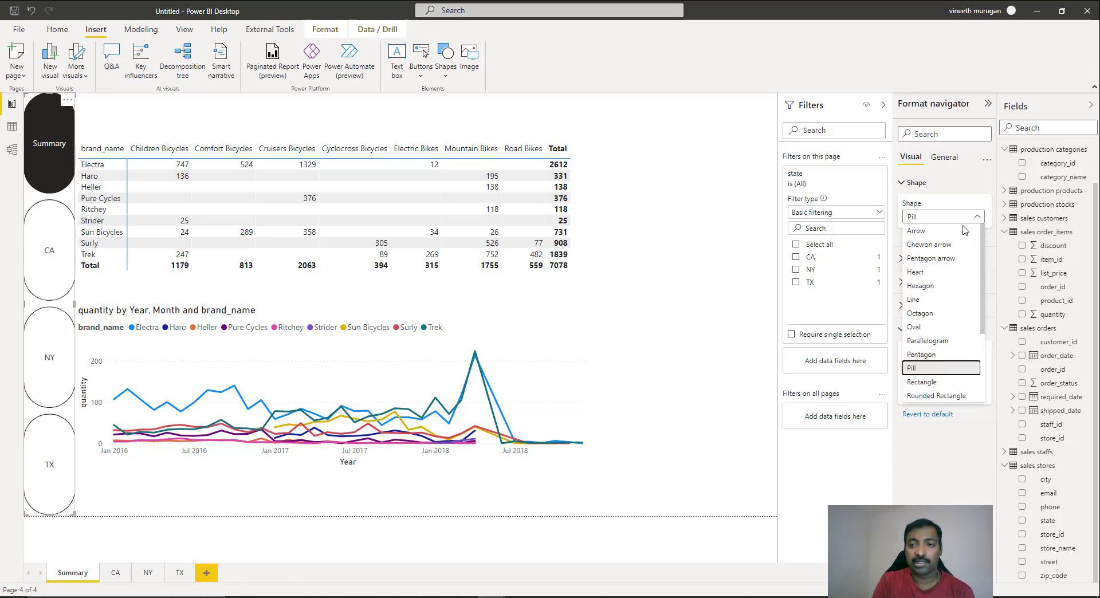
left_click(936, 245)
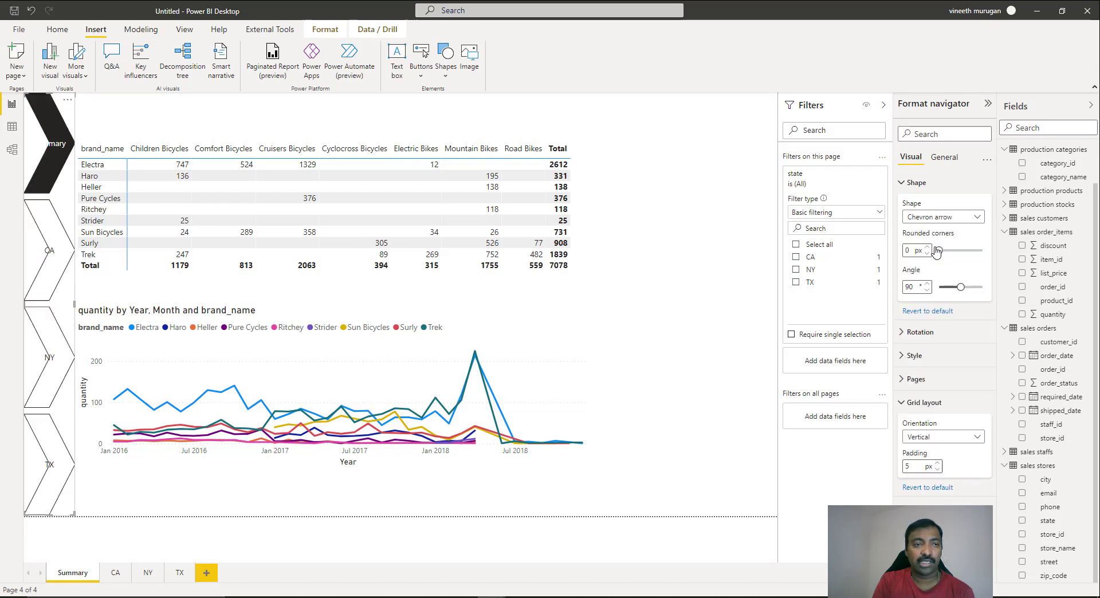
Step: Change the page navigator buttons' shape to Pentagon arrow
left_click(974, 218)
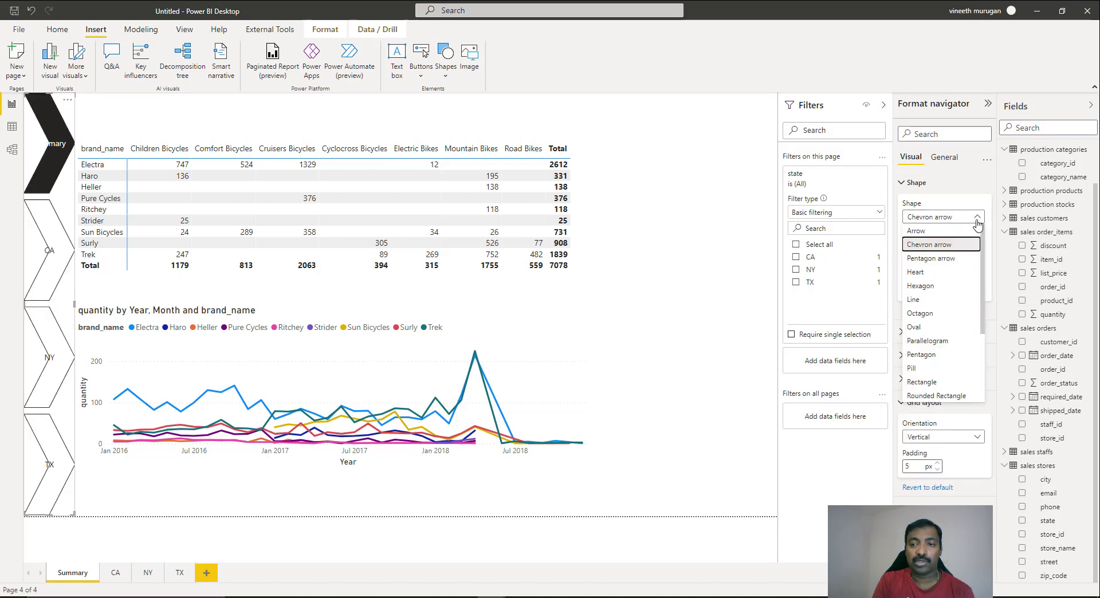
left_click(932, 259)
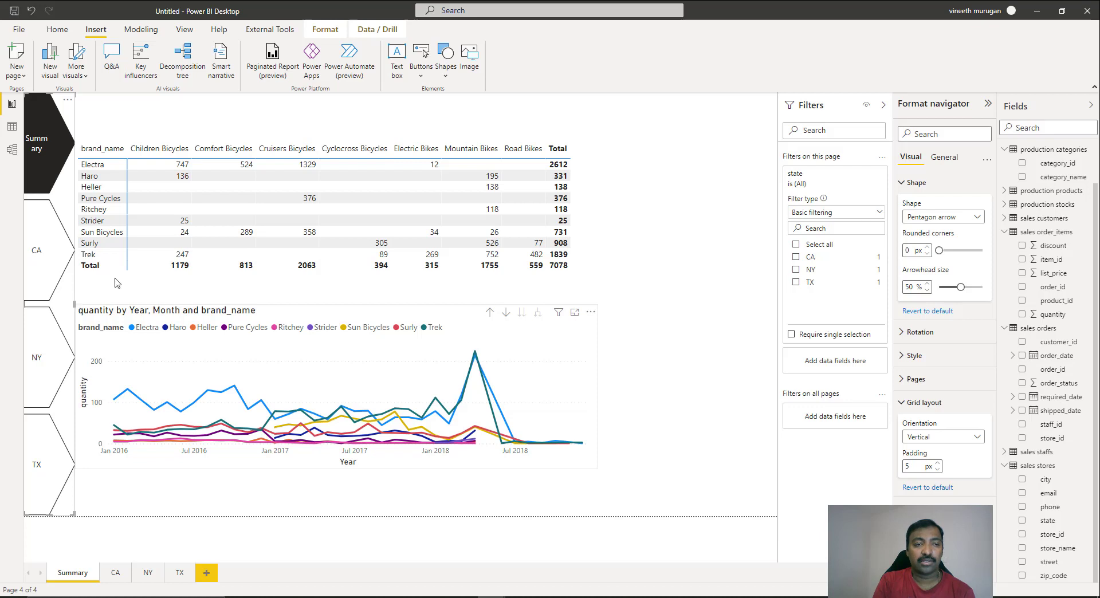
Step: Select the brand matrix and the quantity line chart together and shift both rightward on the Summary page, away from the navigator
left_click(80, 310)
left_click(90, 293)
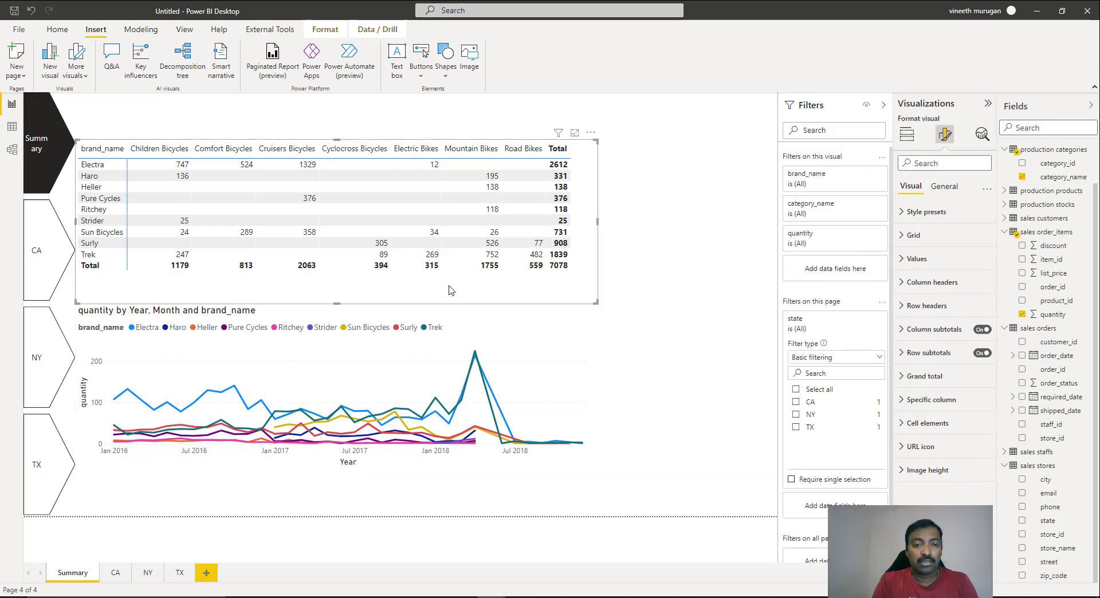
left_click(460, 339, "ctrl")
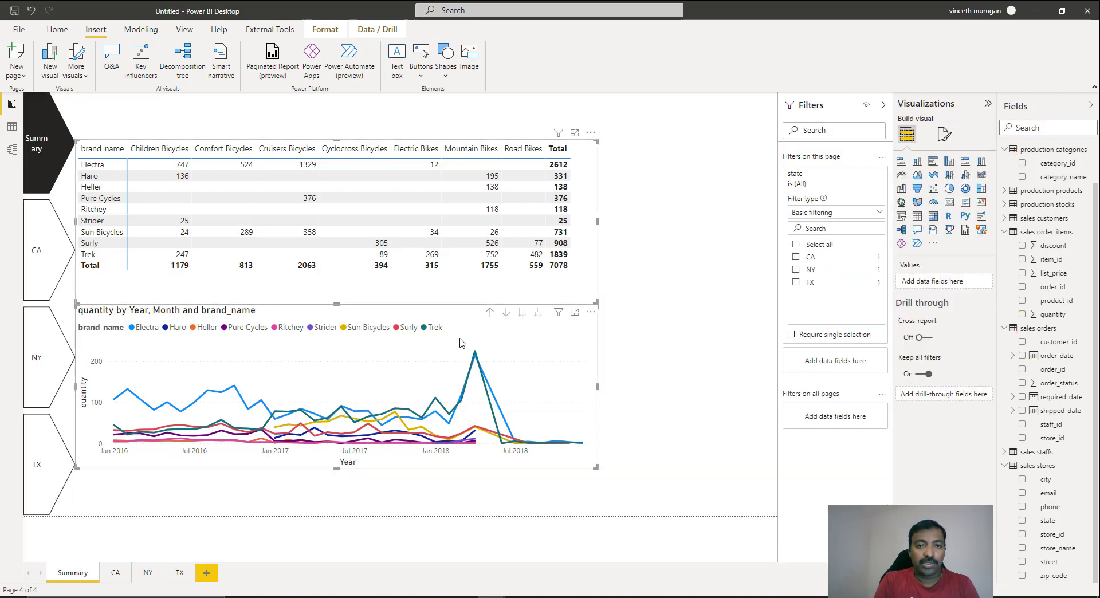
left_click_drag(582, 282, 695, 276)
left_click(695, 278)
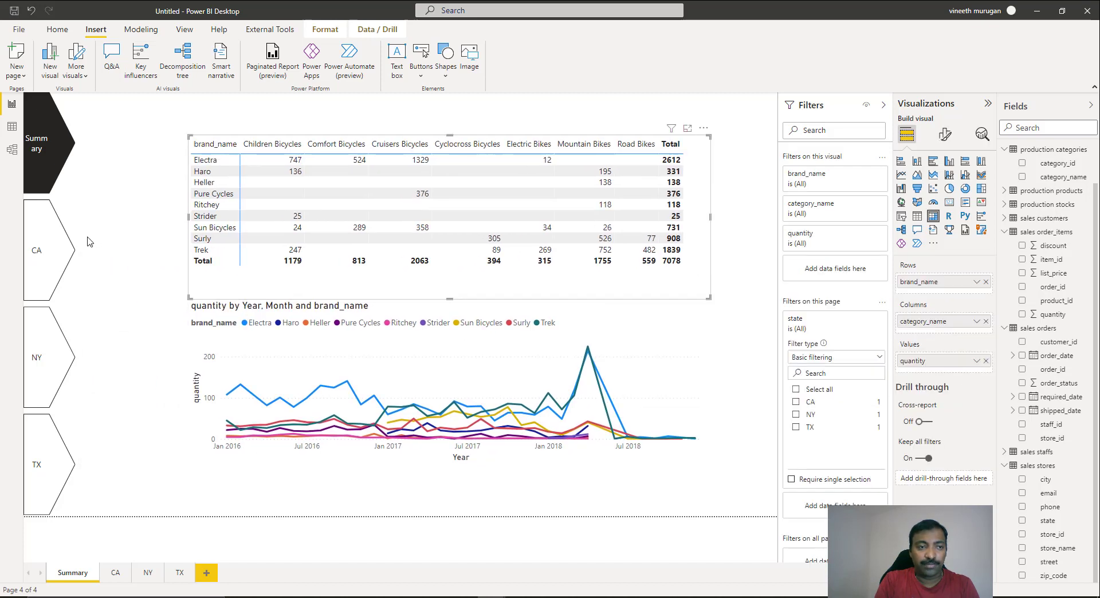
Step: Widen the page navigator so the Summary label fits on one line
left_click(67, 251)
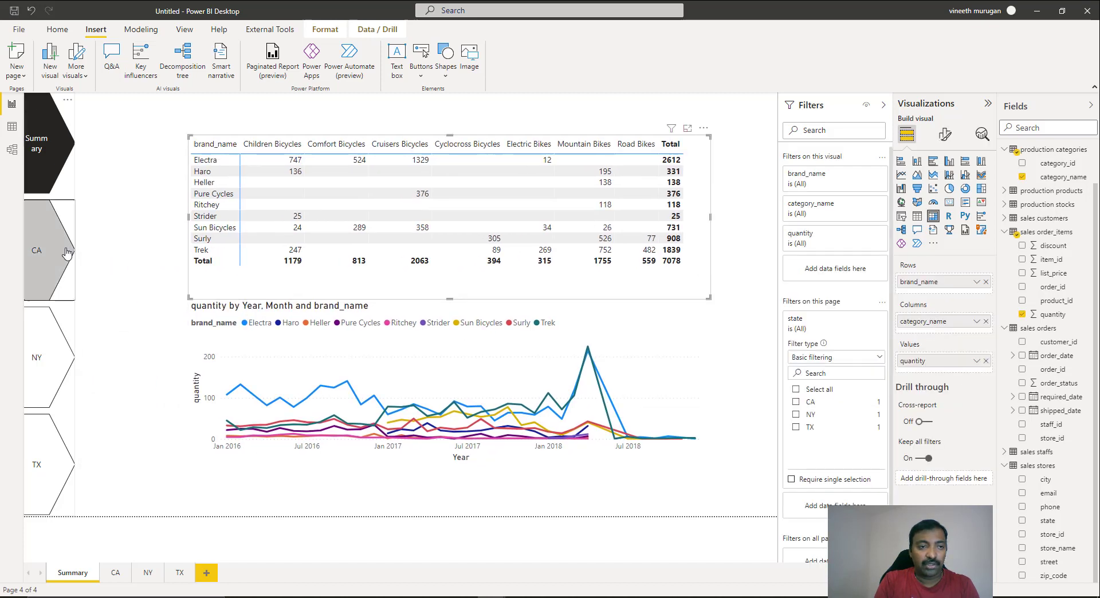
left_click(73, 308)
left_click(74, 308)
left_click_drag(74, 305, 103, 306)
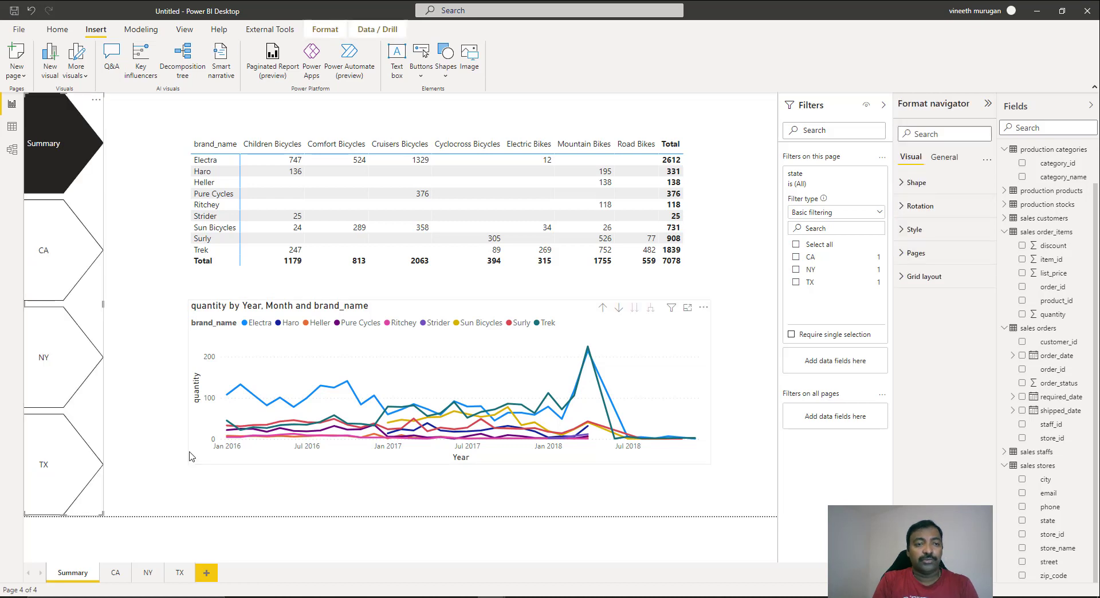
left_click(159, 460)
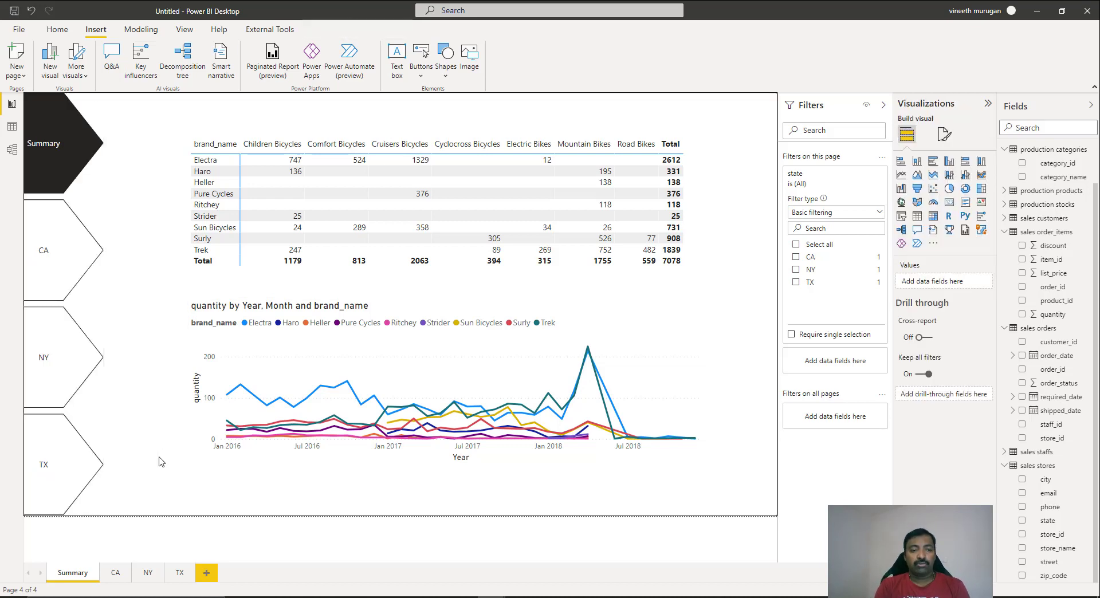
Step: Add an enlarged Back button in the empty area beside the visuals on the CA page and copy it to the NY and TX pages
left_click(114, 575)
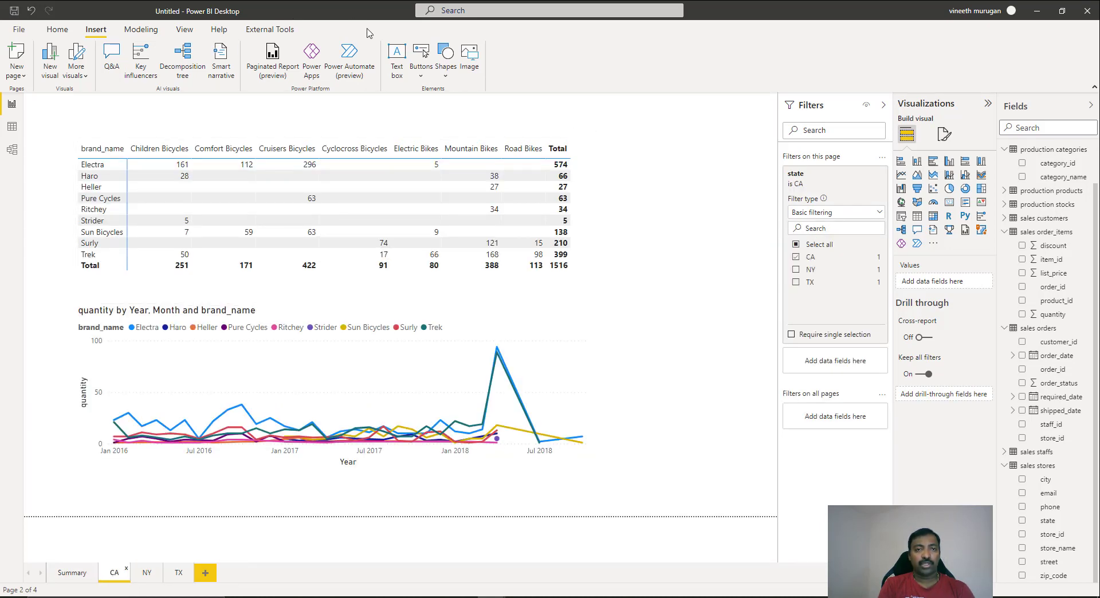
left_click(424, 76)
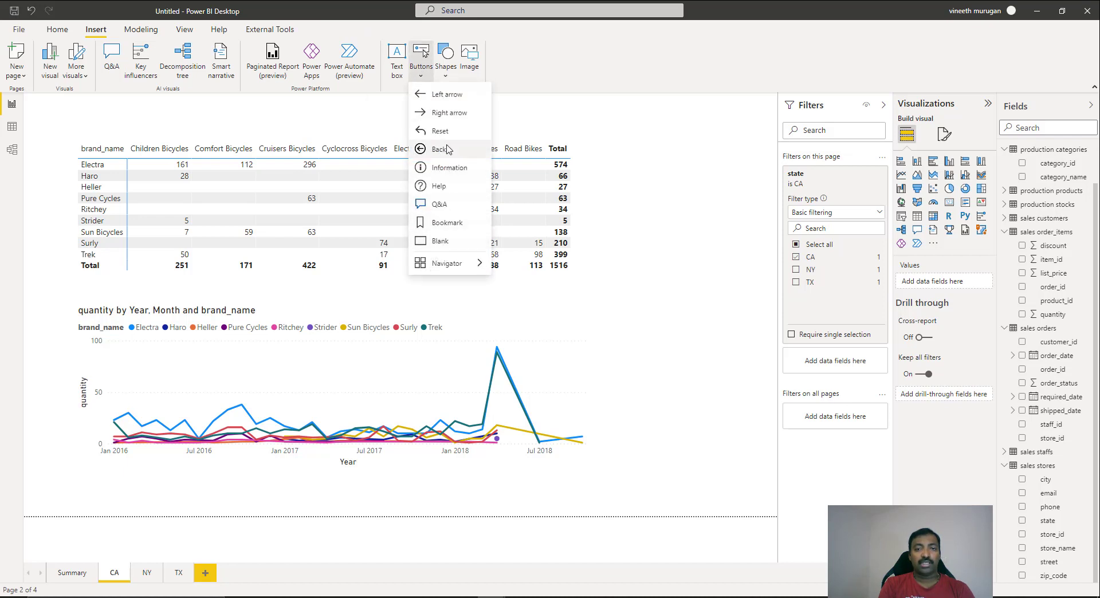
left_click(449, 150)
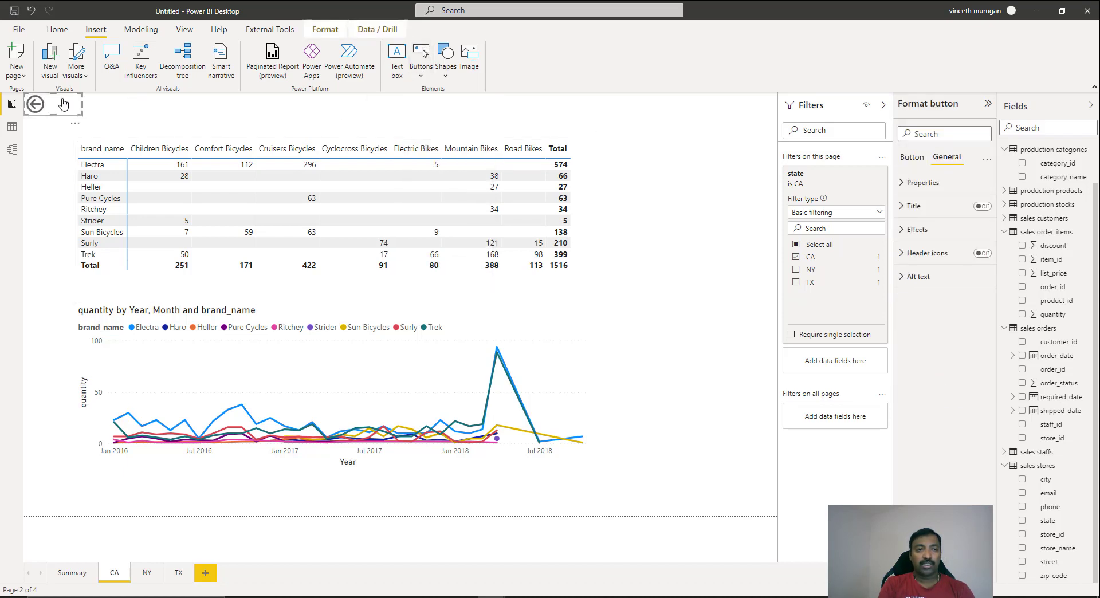
left_click_drag(61, 105, 719, 210)
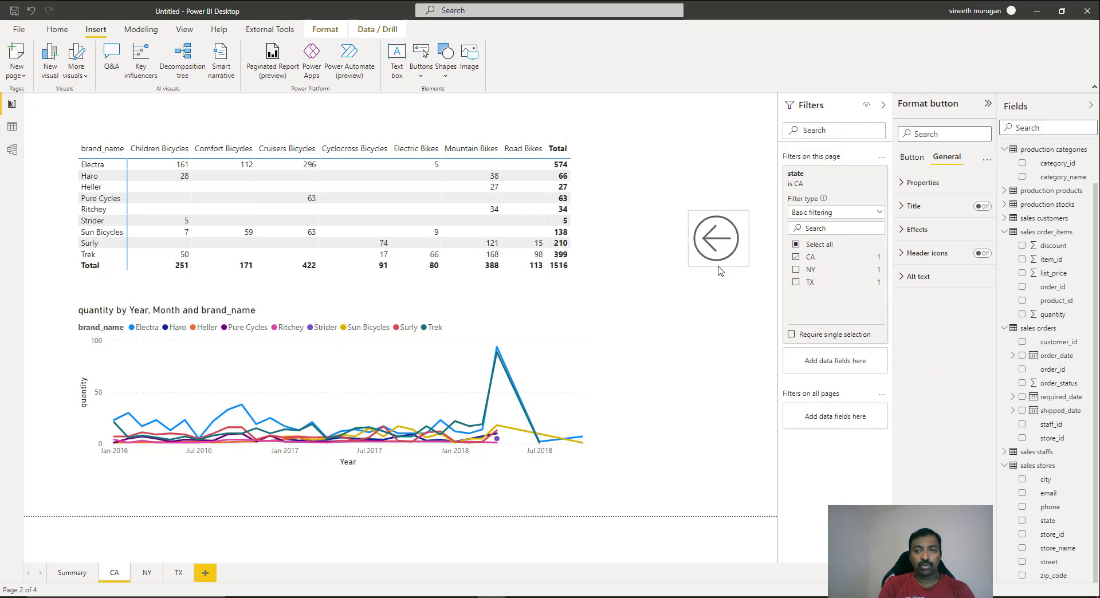
left_click_drag(717, 259, 736, 306)
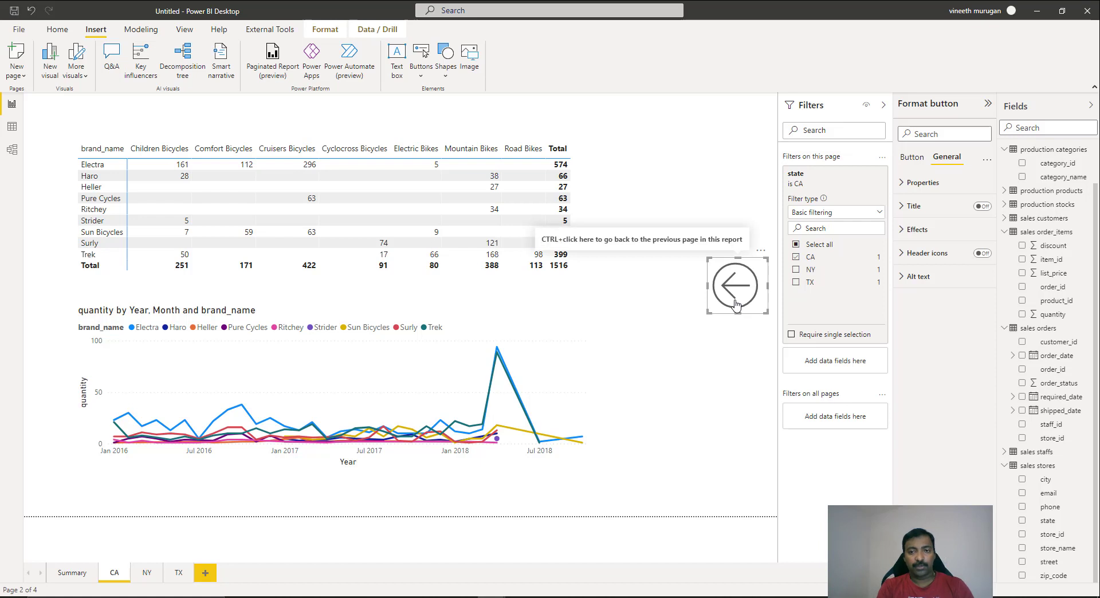
left_click(146, 574)
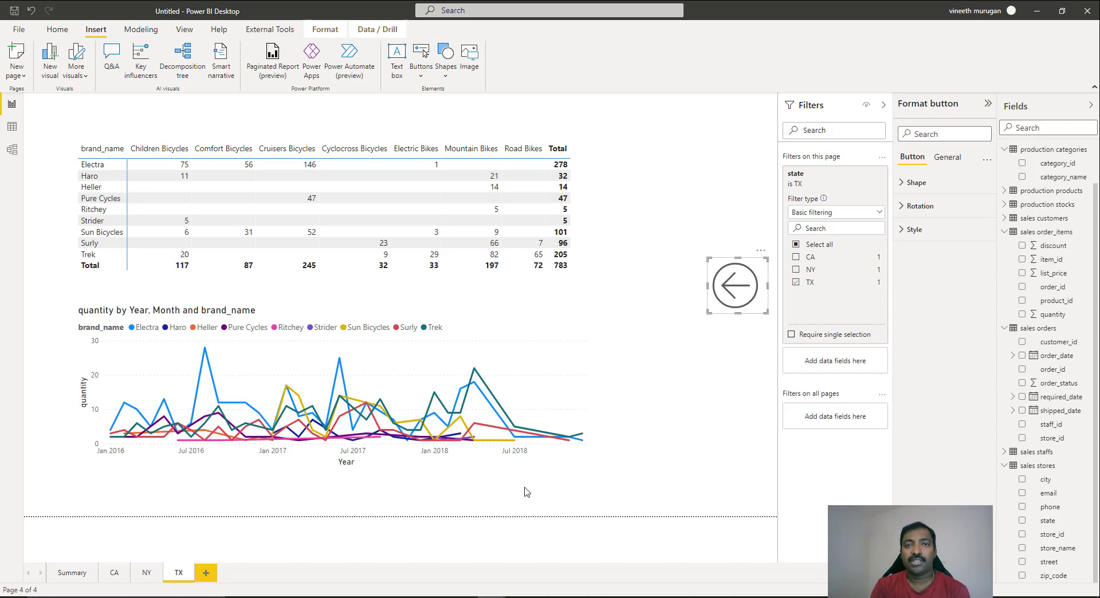
Step: Test the navigation by opening the CA page from the Summary page's navigator and returning with the Back button
left_click(69, 573)
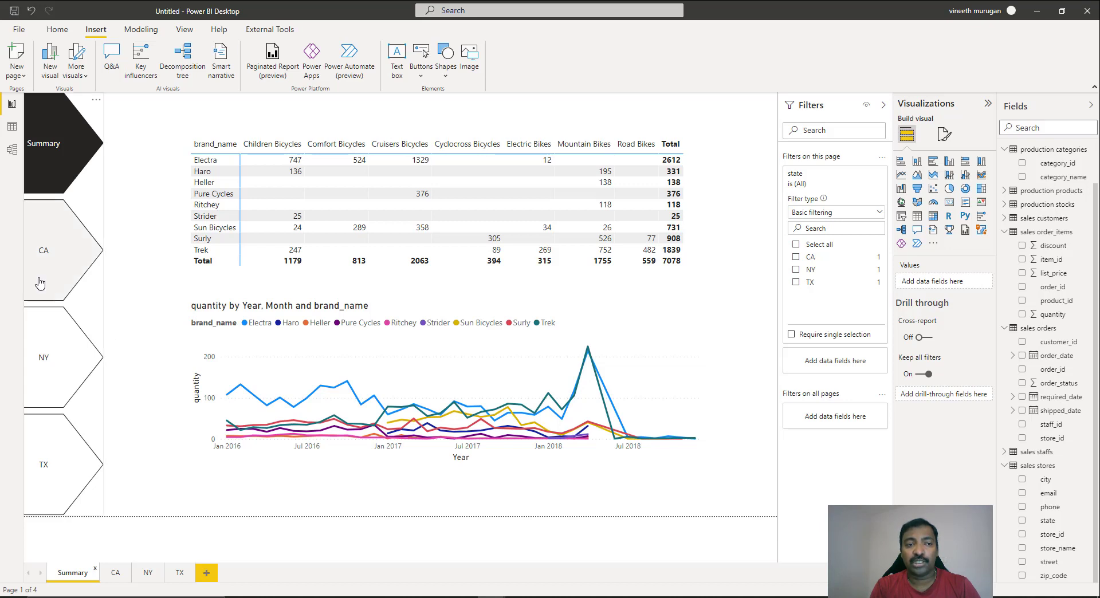
left_click(50, 266, "ctrl")
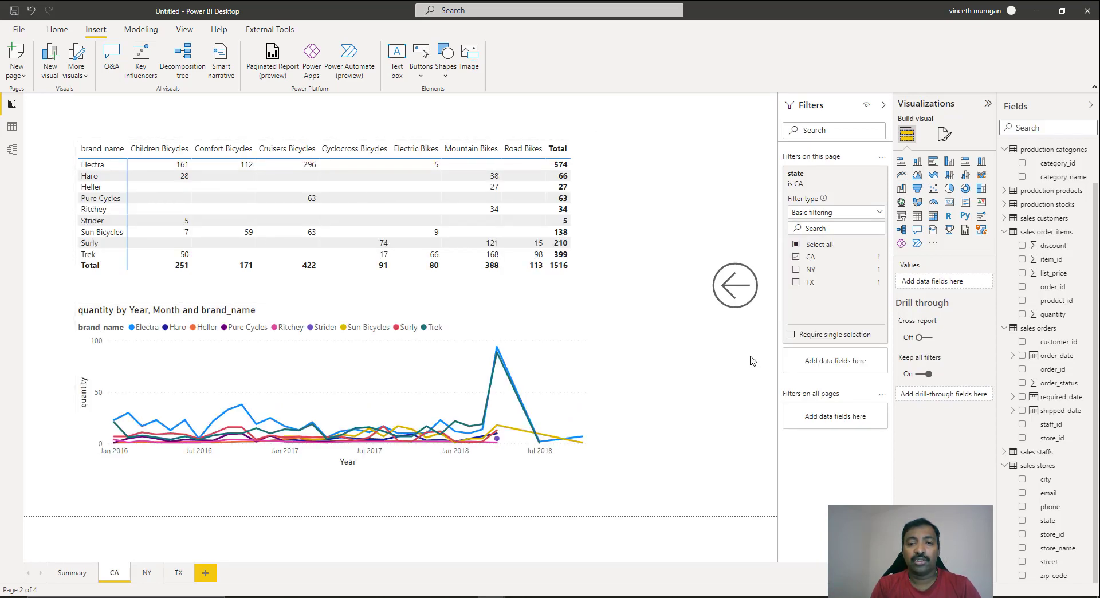
left_click(737, 293, "ctrl")
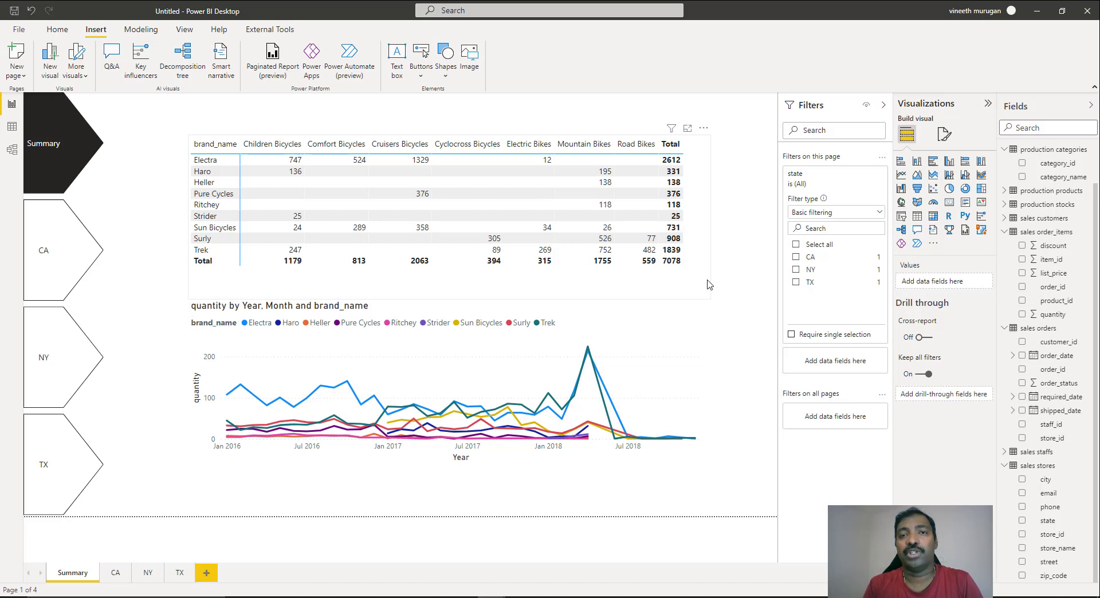
Step: Show the Bookmarks pane while on the Summary page
left_click(184, 35)
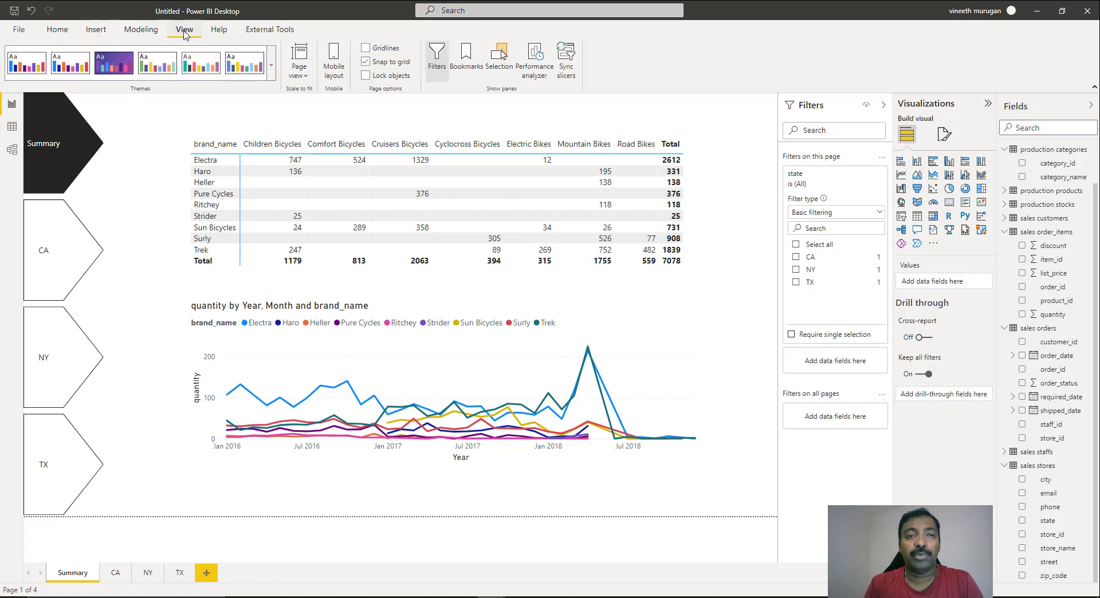
left_click(467, 63)
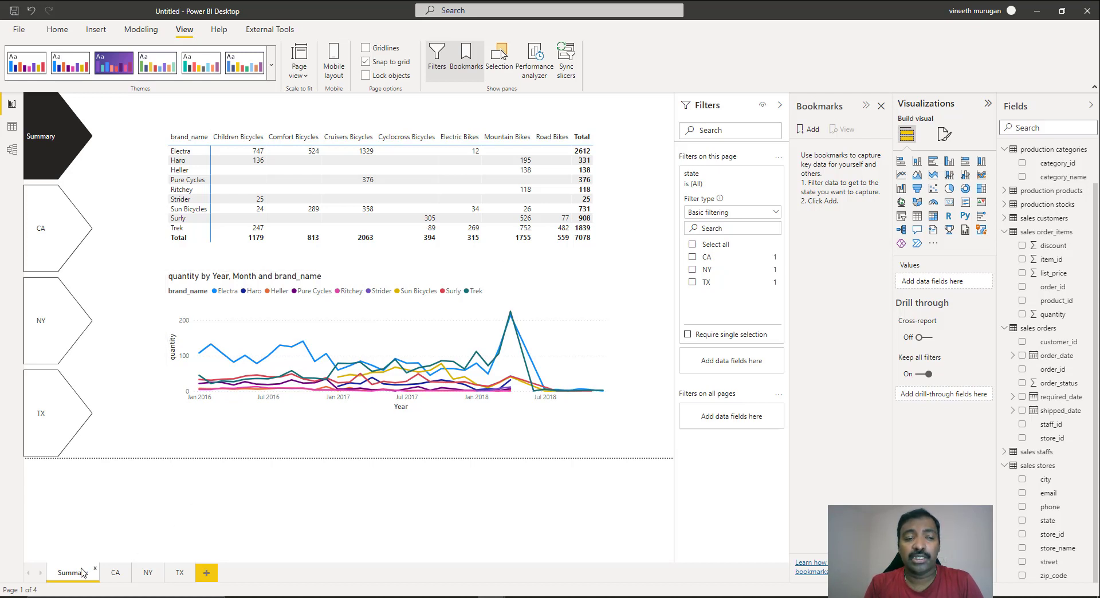
left_click(643, 191)
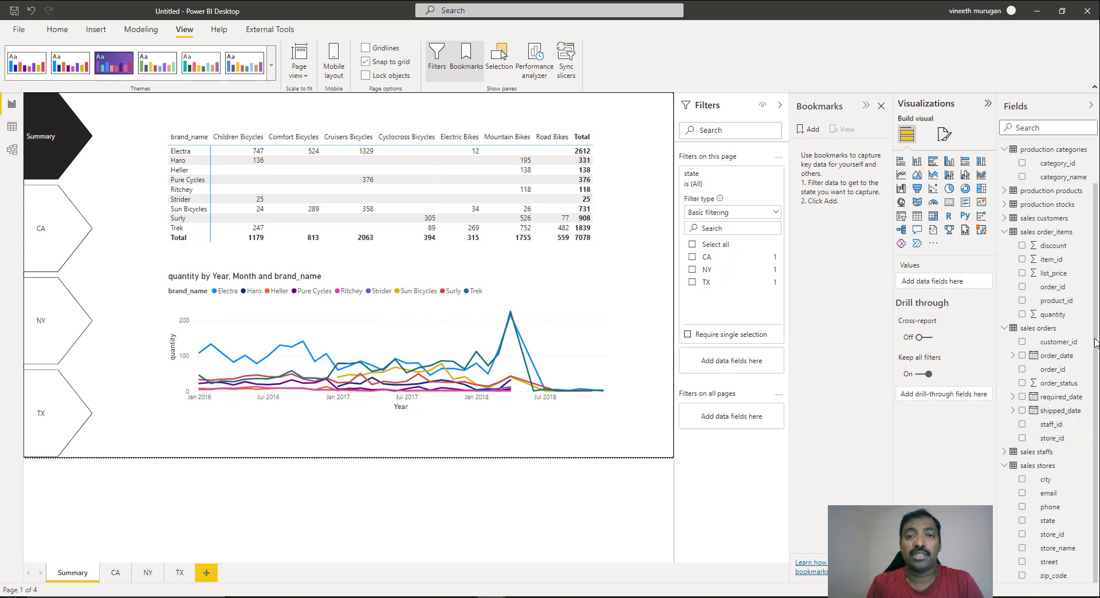
Step: Add the order_date Year as a page-level filter on Summary, using Basic filtering with 2016 selected
left_click(1013, 356)
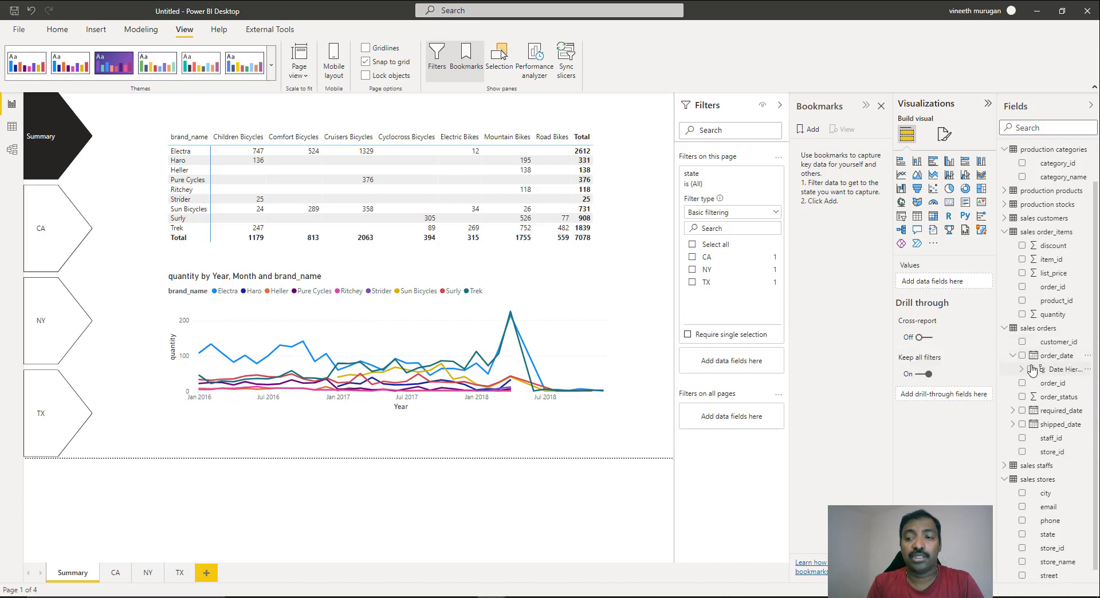
left_click(1022, 370)
left_click_drag(1063, 383, 751, 361)
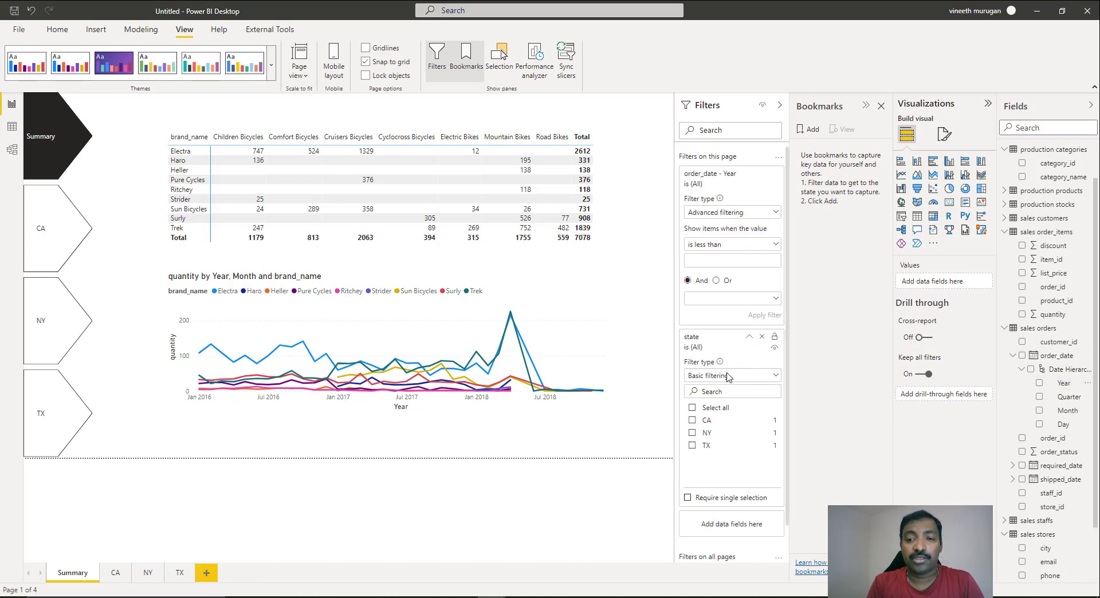
left_click(732, 213)
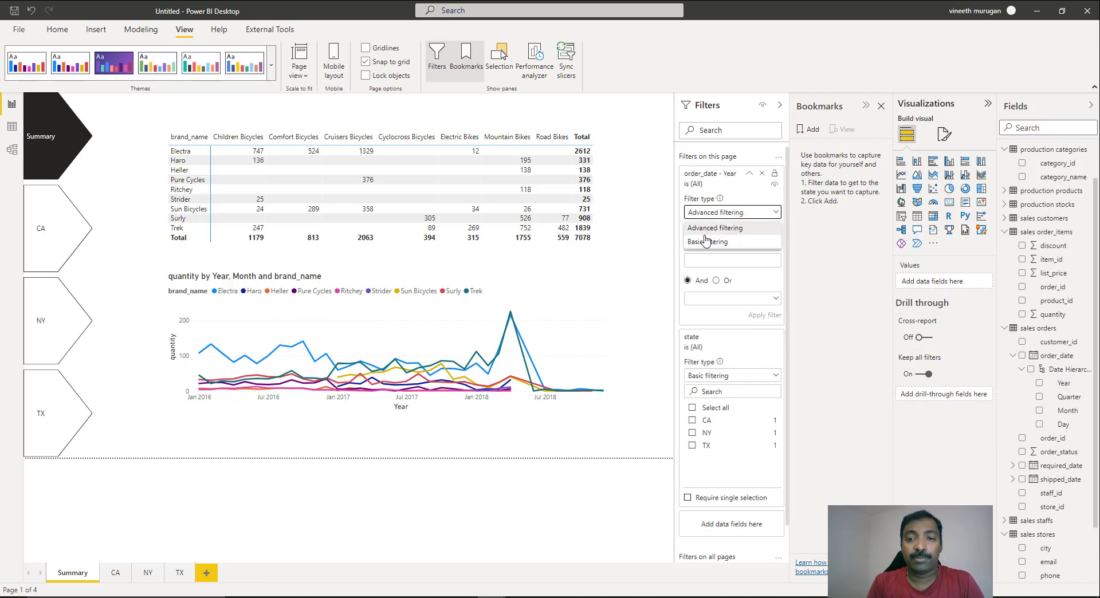
left_click(706, 239)
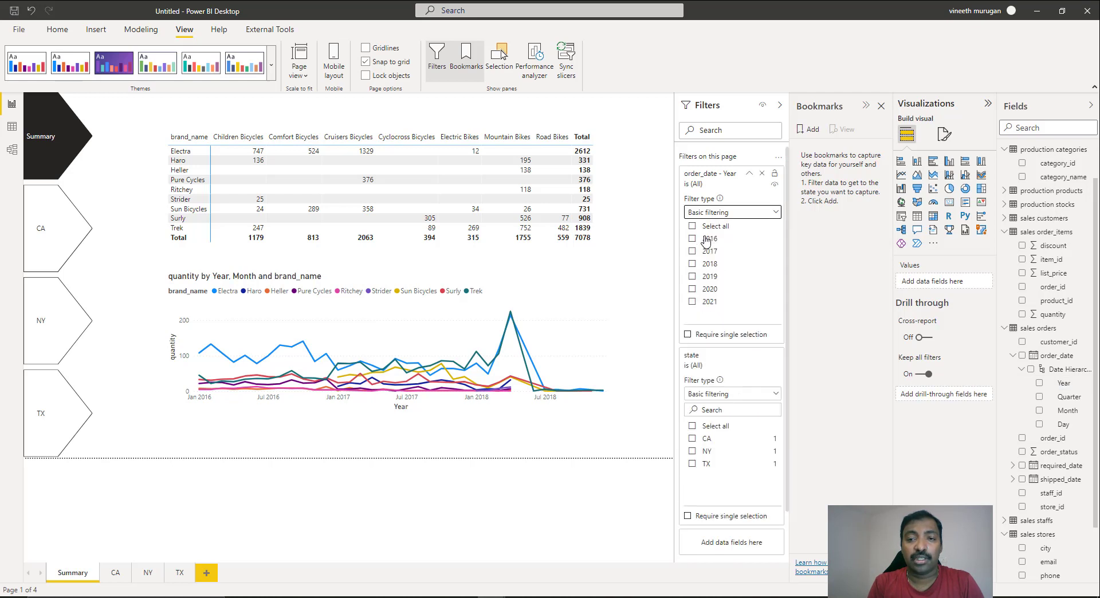
left_click(693, 239)
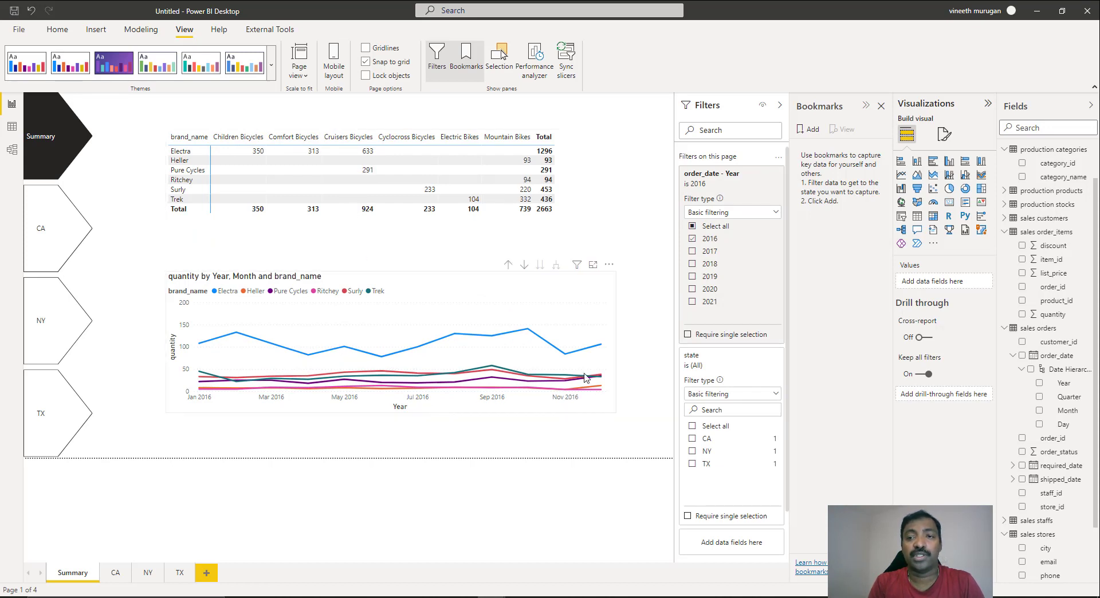
Step: Add a bookmark of the 2016-filtered Summary page and name it 2016
left_click(809, 130)
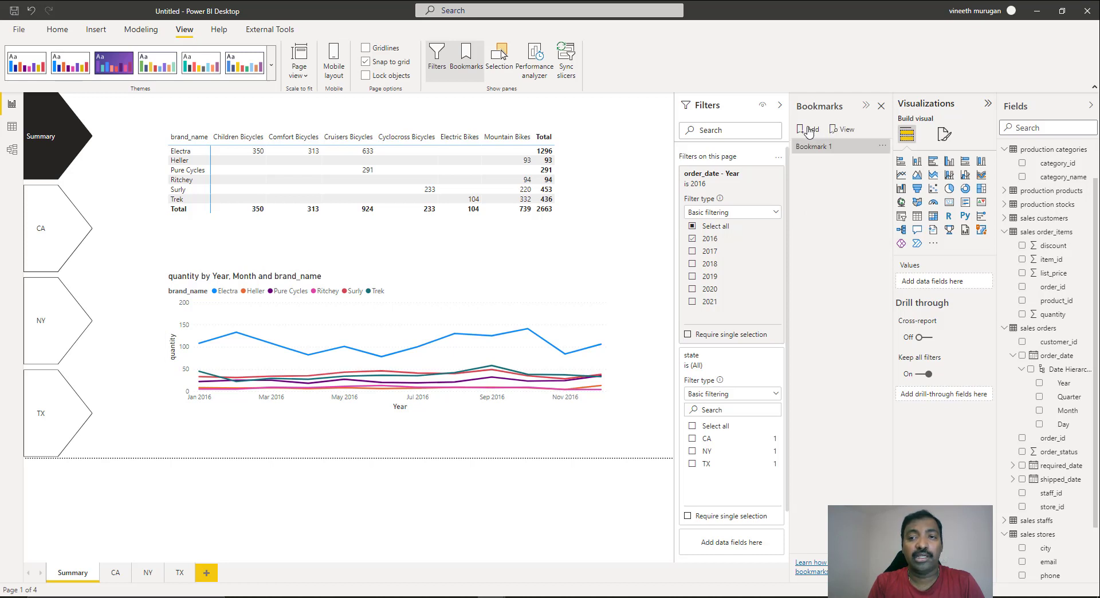
double_click(839, 150)
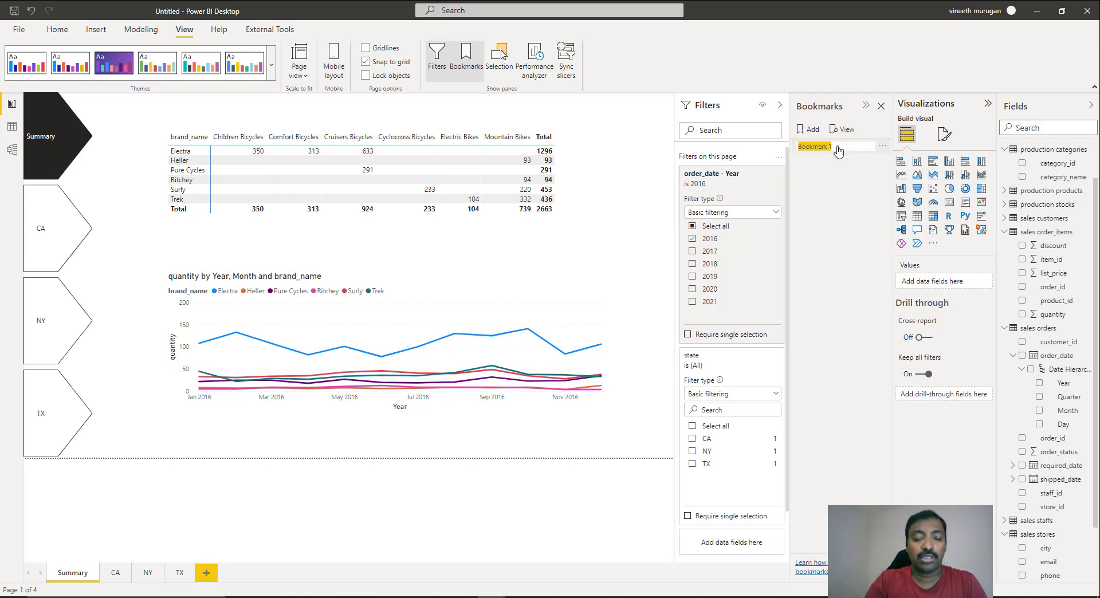
type("20")
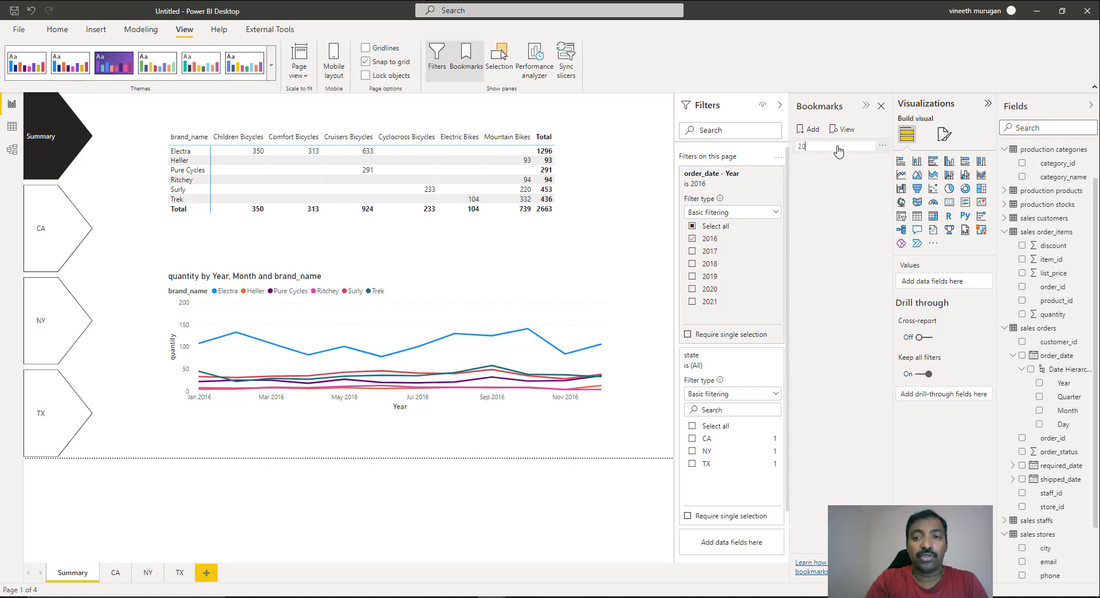
type("16")
key("Return")
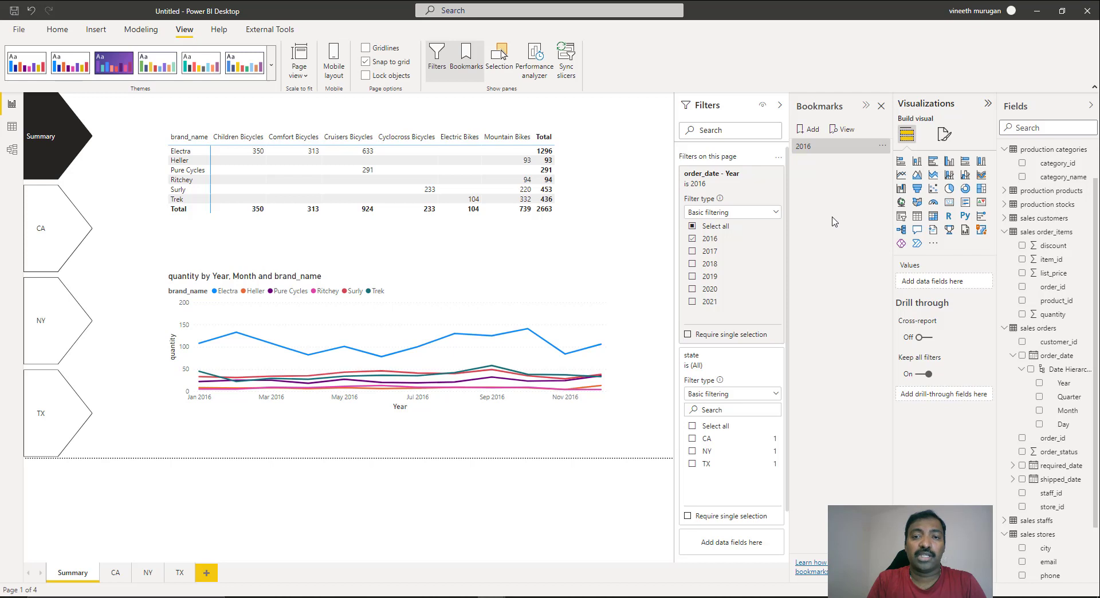
Step: Include 2017 in the order_date Year filter and save the view as a bookmark named 2017
left_click(693, 254)
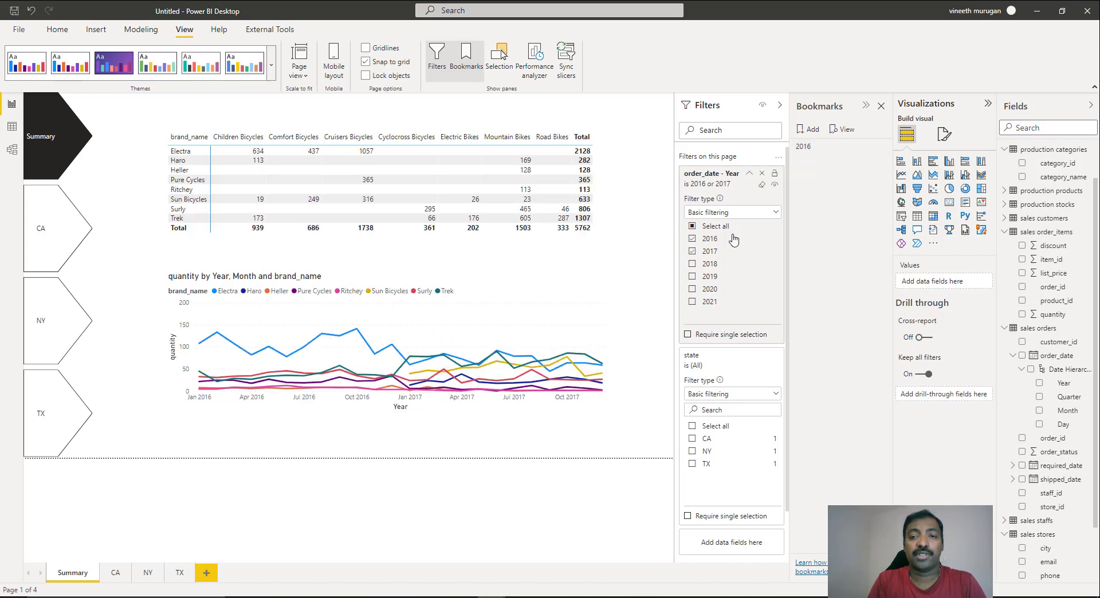
left_click(813, 131)
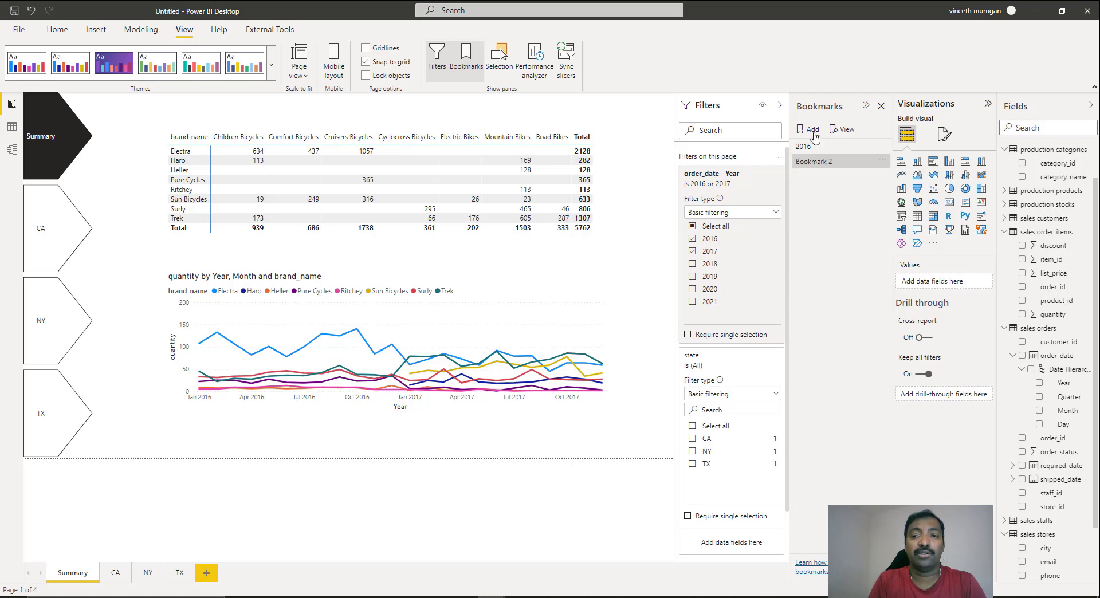
double_click(831, 163)
type("2017")
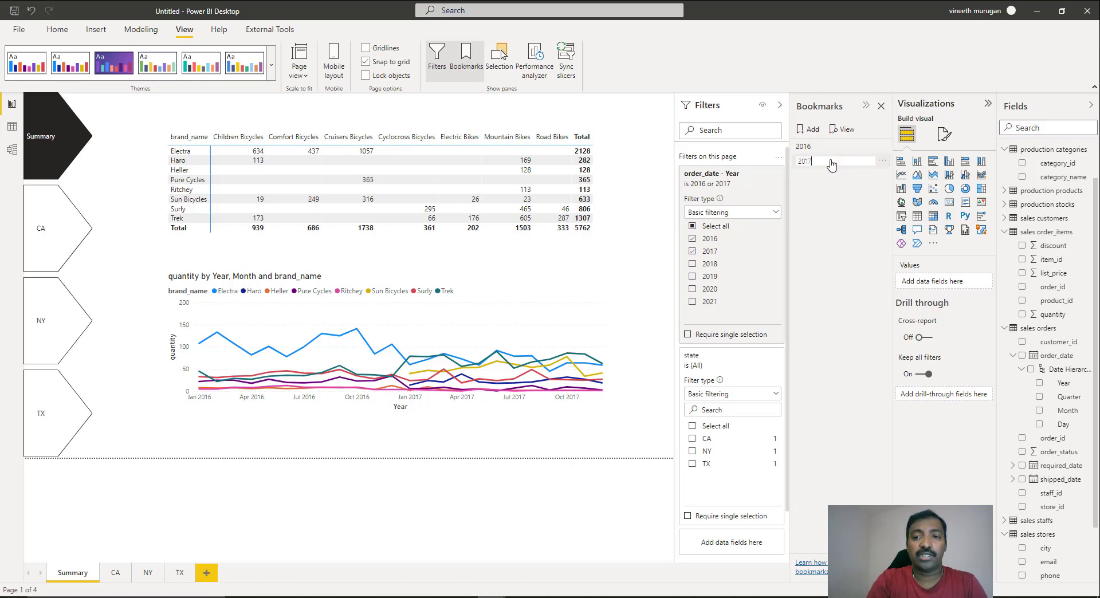
left_click(828, 205)
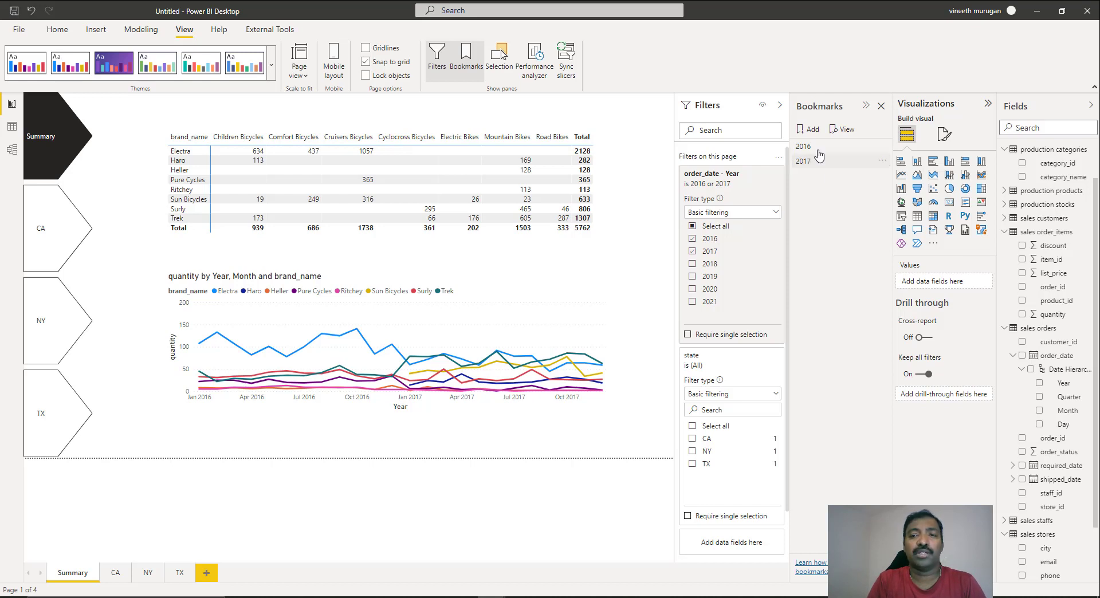
Step: Include 2018 in the order_date Year filter and save the view as a bookmark named 2018
left_click(692, 265)
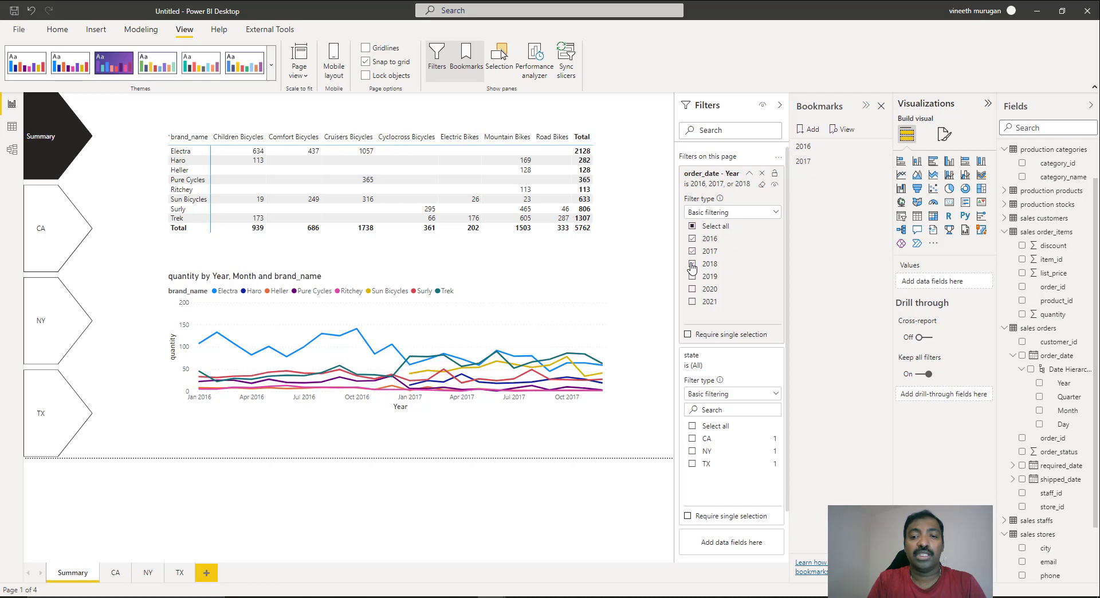
left_click(809, 131)
double_click(835, 178)
type("2018")
key("Return")
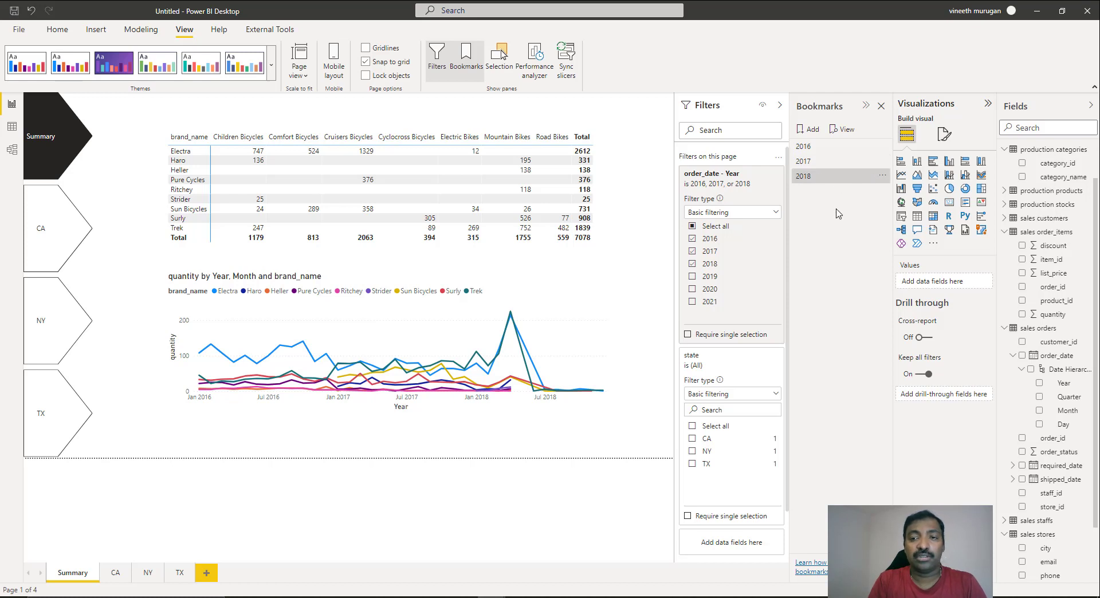
Step: Group the 2016, 2017 and 2018 bookmarks and name the group Summary
left_click(809, 148)
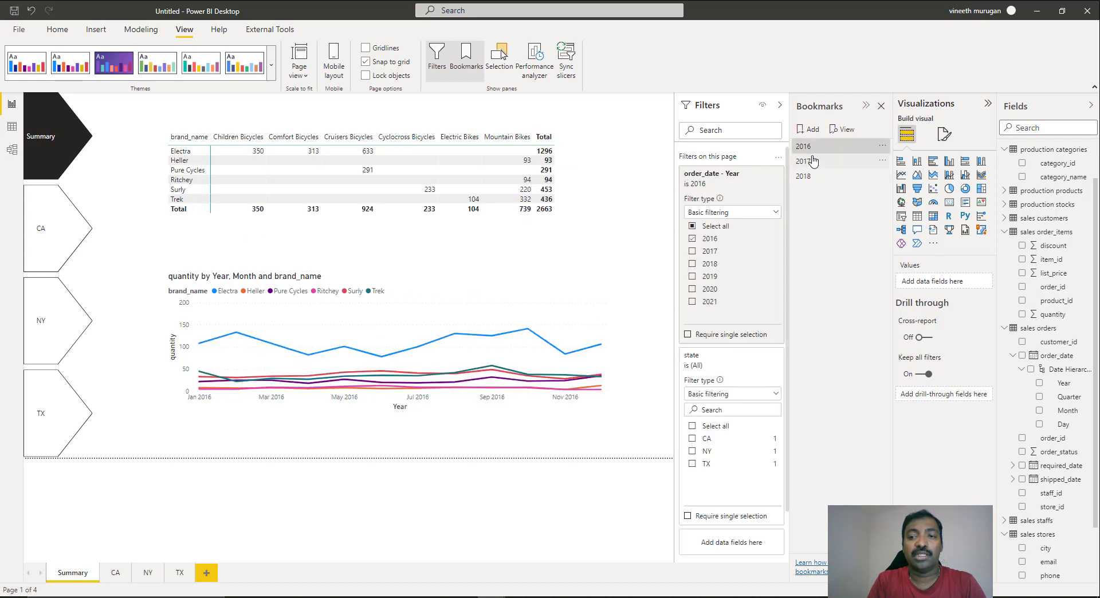
left_click(813, 161, "ctrl")
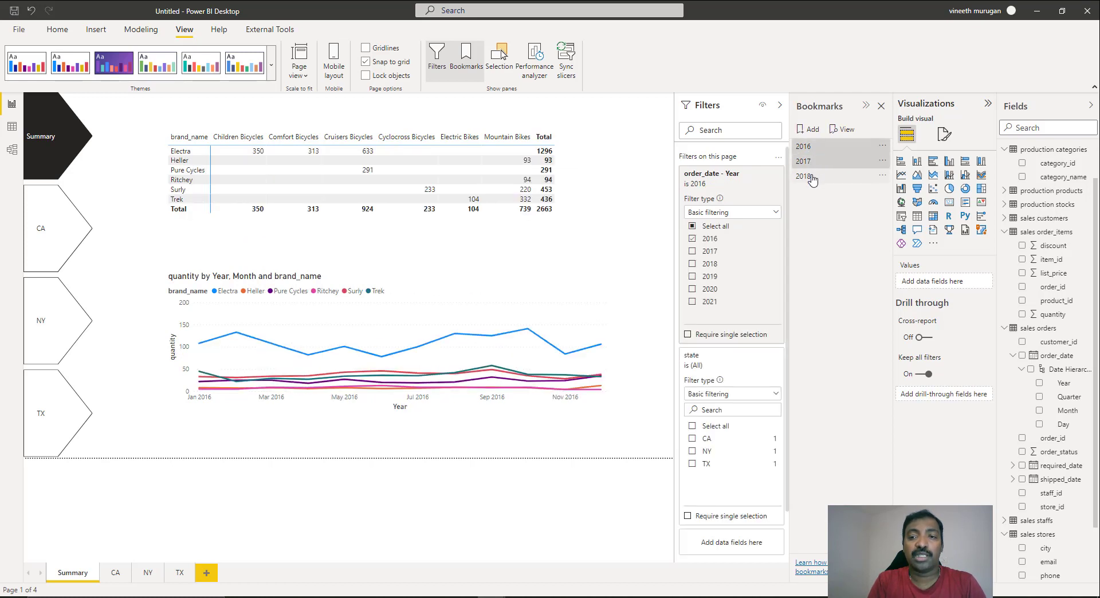
right_click(841, 180)
left_click(859, 223)
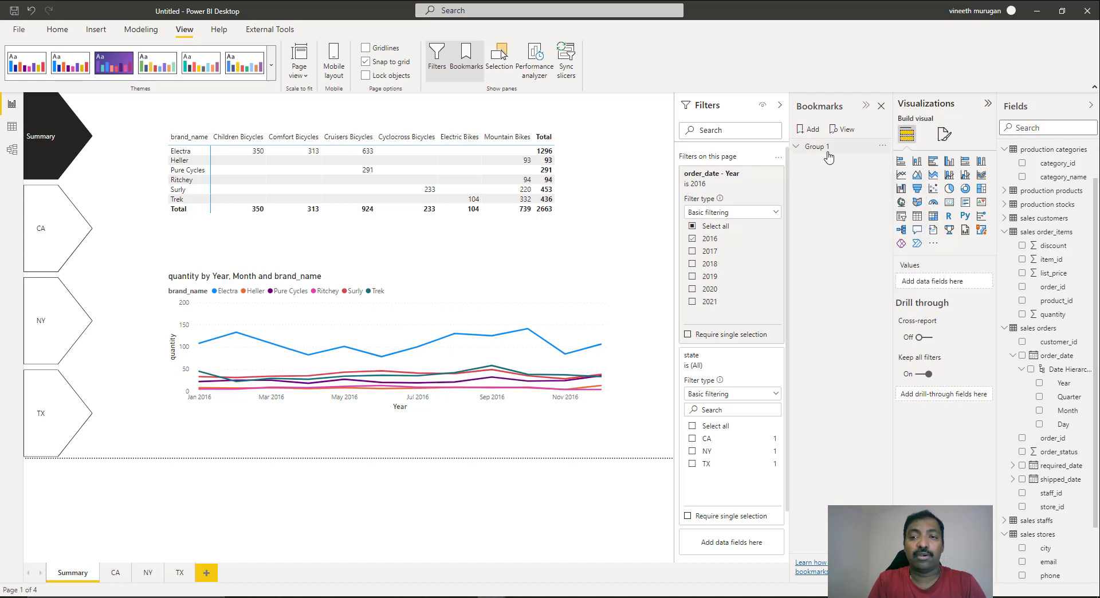
left_click(828, 150)
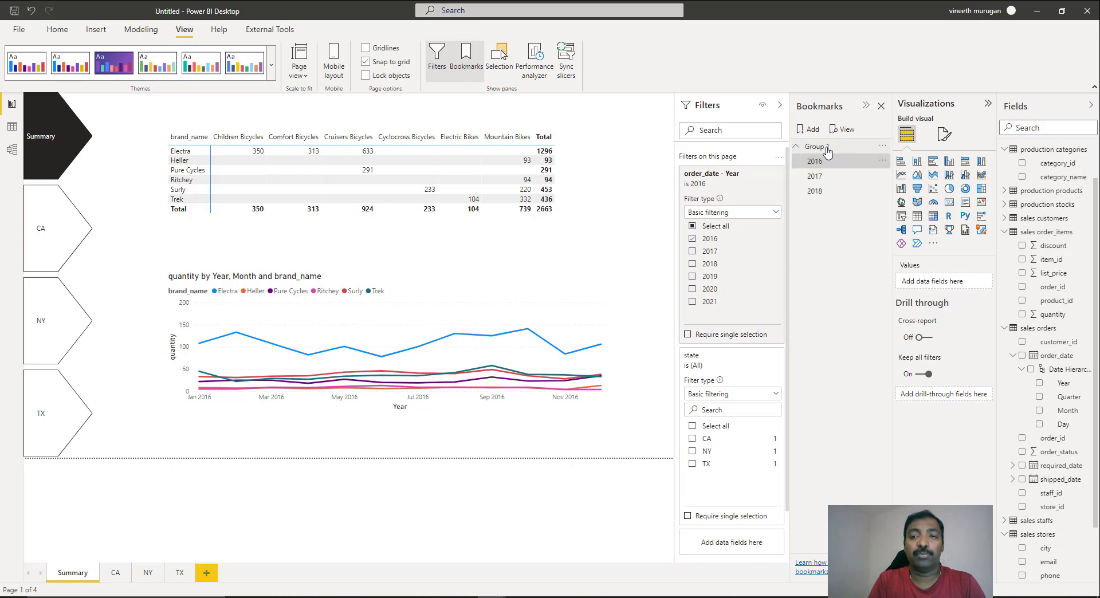
double_click(827, 150)
type("Summary")
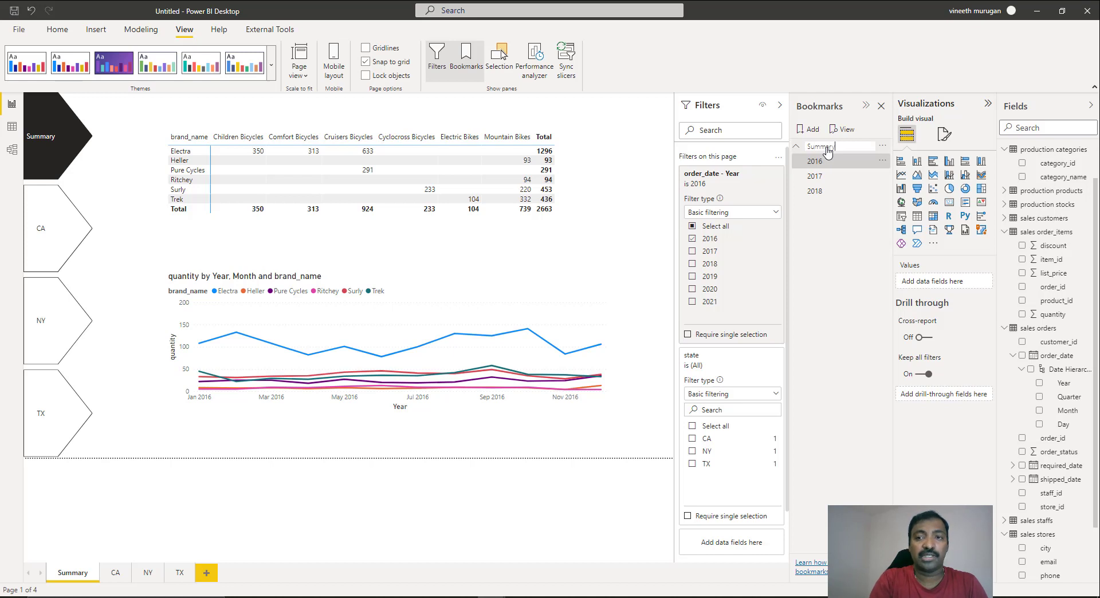
key("Return")
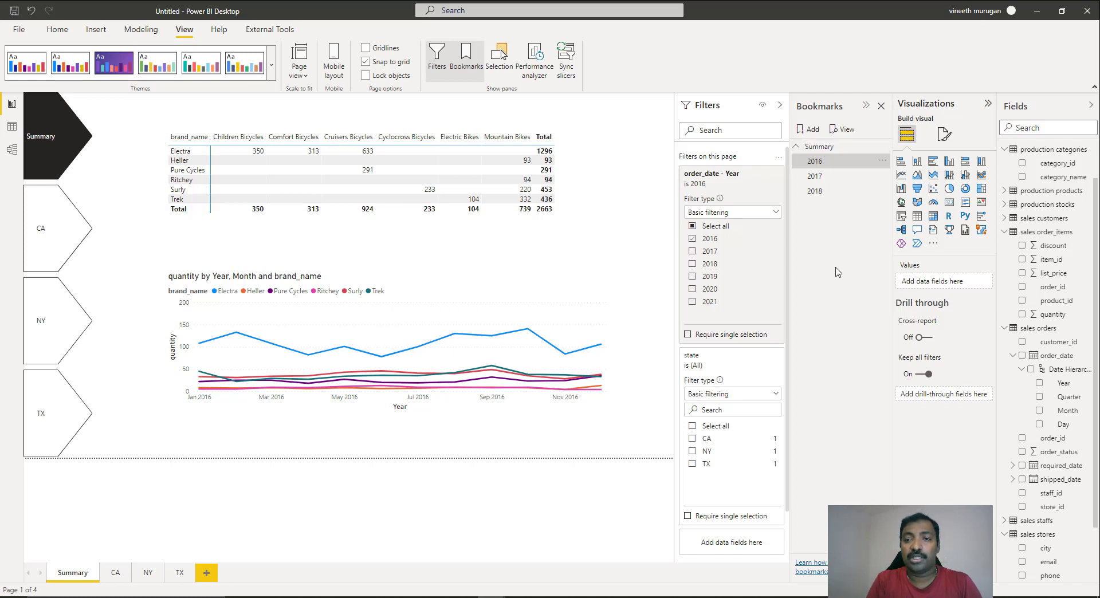
left_click(826, 162)
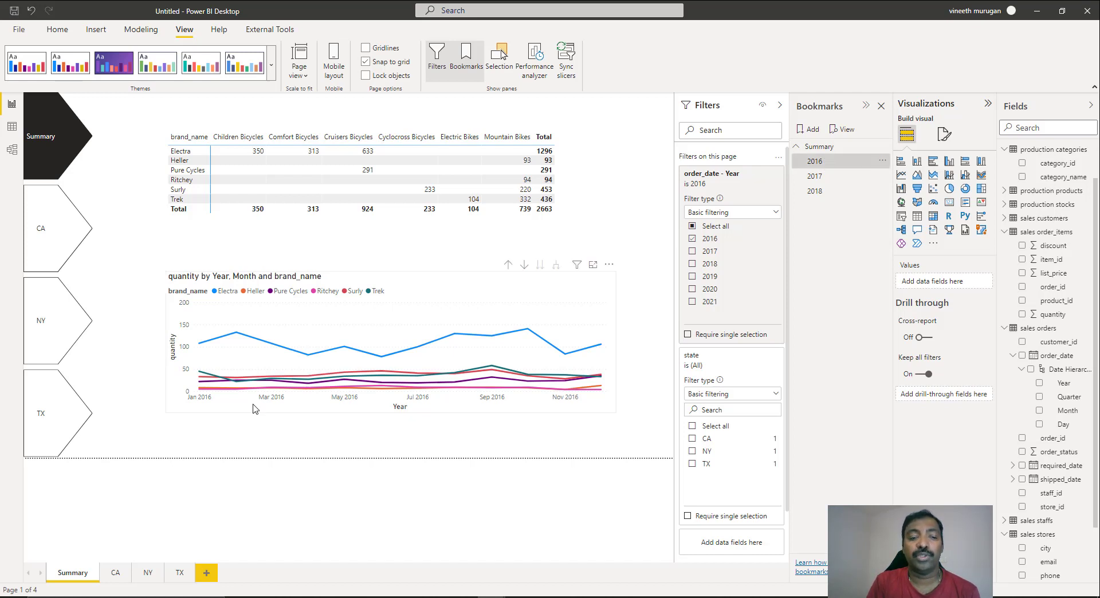
Step: Add the order_date Year as a page-level filter on the CA page, using Basic filtering with 2016 selected
left_click(116, 574)
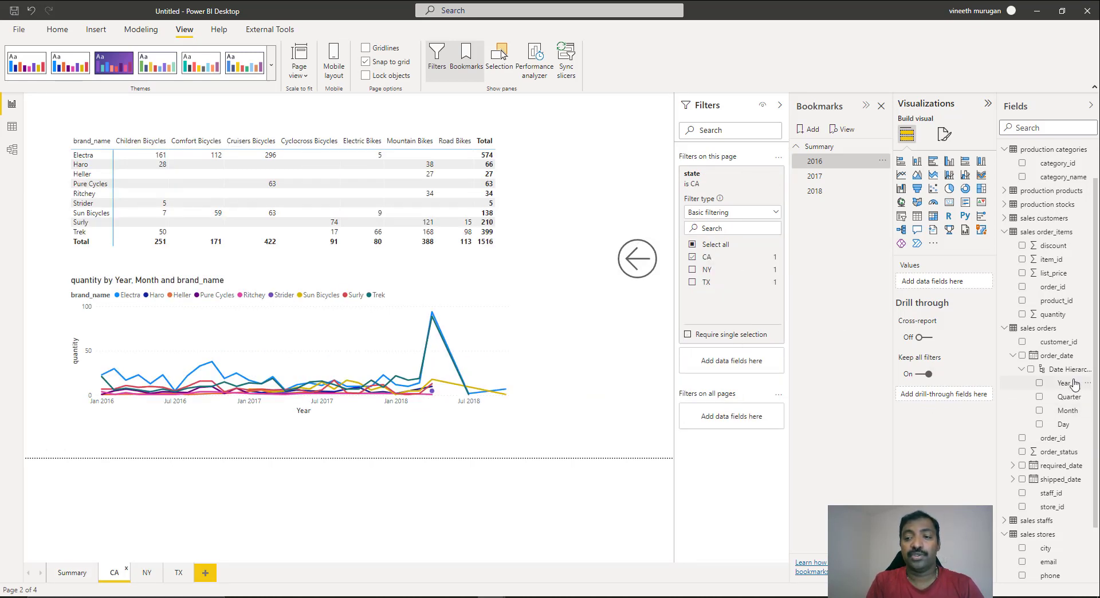
left_click_drag(1061, 385, 732, 361)
left_click(762, 173)
left_click_drag(1065, 384, 736, 361)
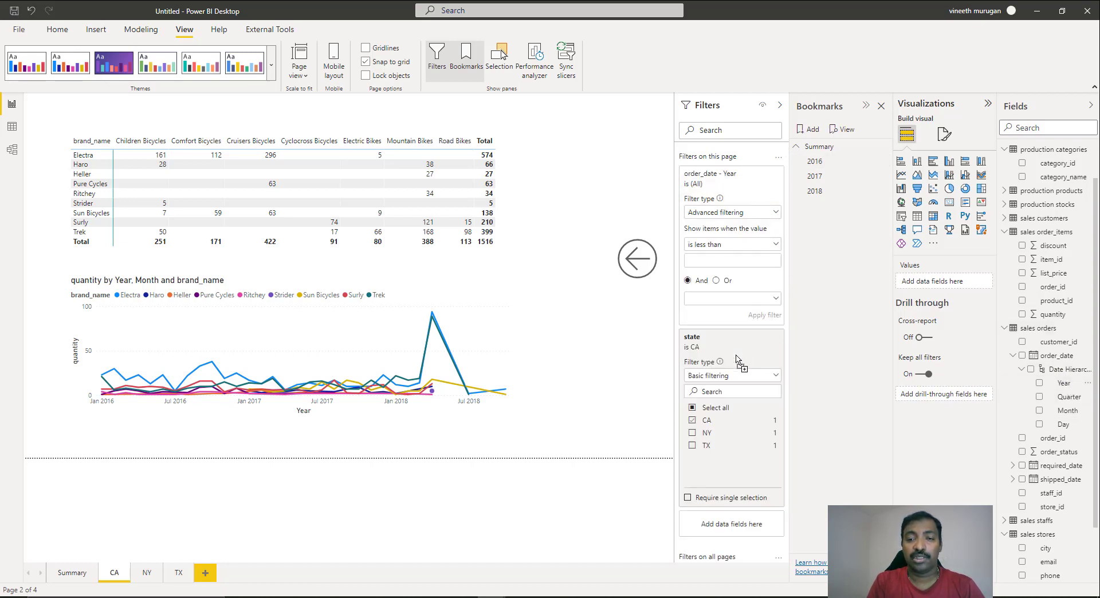
left_click(730, 219)
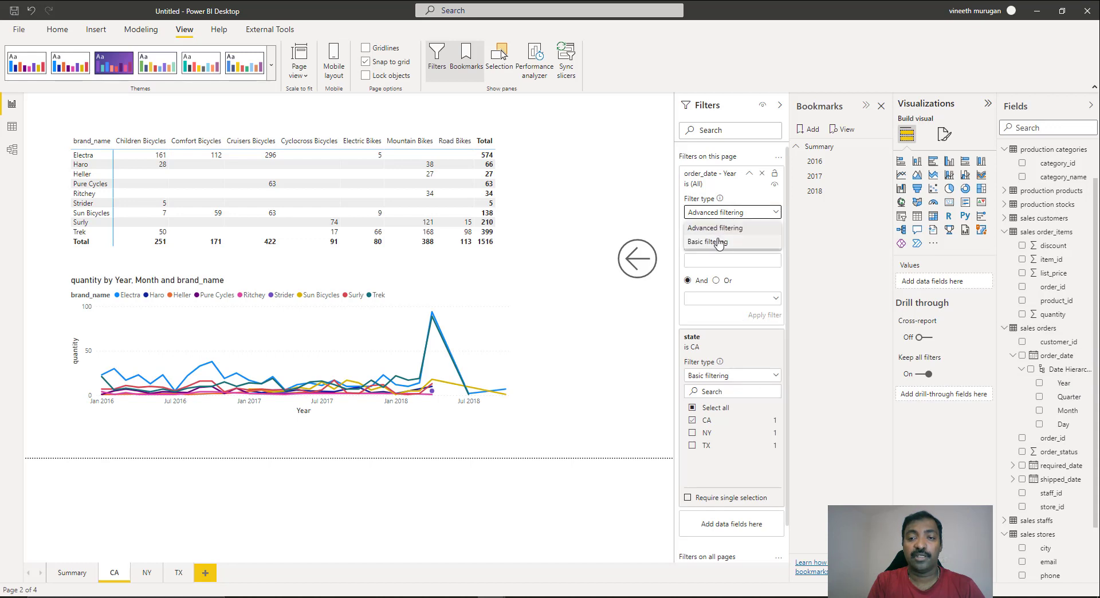
left_click(723, 245)
left_click(692, 238)
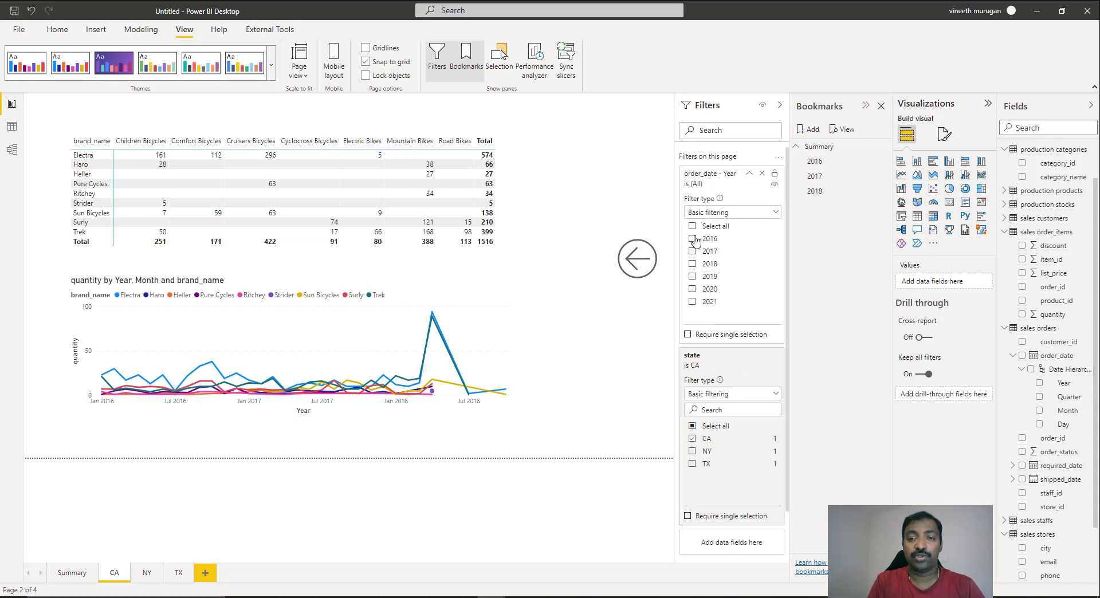
Step: Add a bookmark of the 2016-filtered CA page and name it 2016
left_click(809, 129)
double_click(834, 210)
type("016")
key("Left")
key("Left")
type("2")
key("Return")
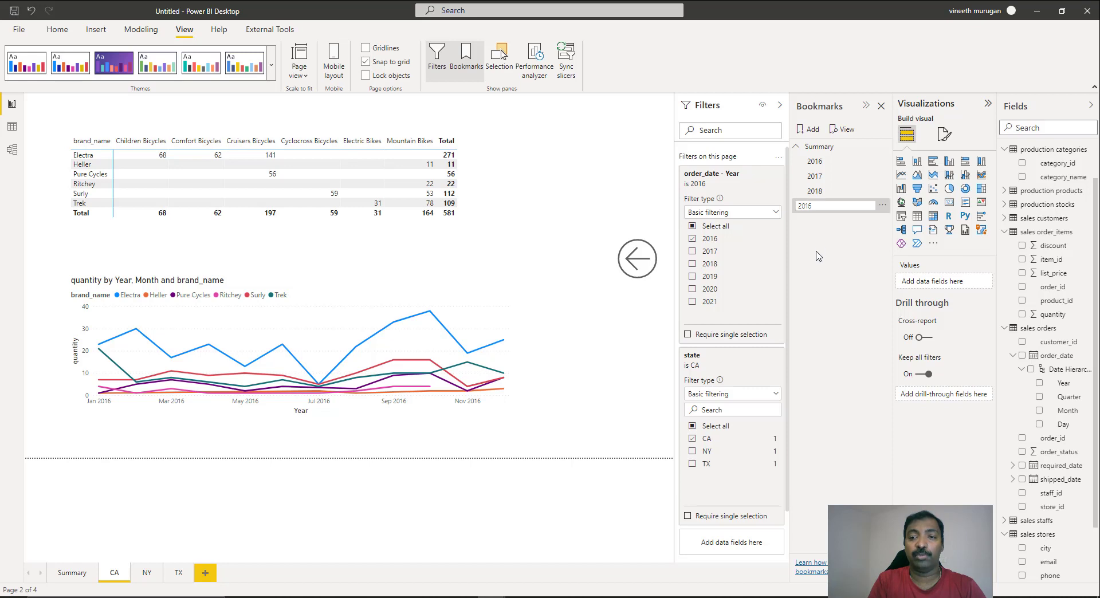
Step: Include 2017 in the CA page's order_date Year filter and save the view as a bookmark named 2017
left_click(709, 252)
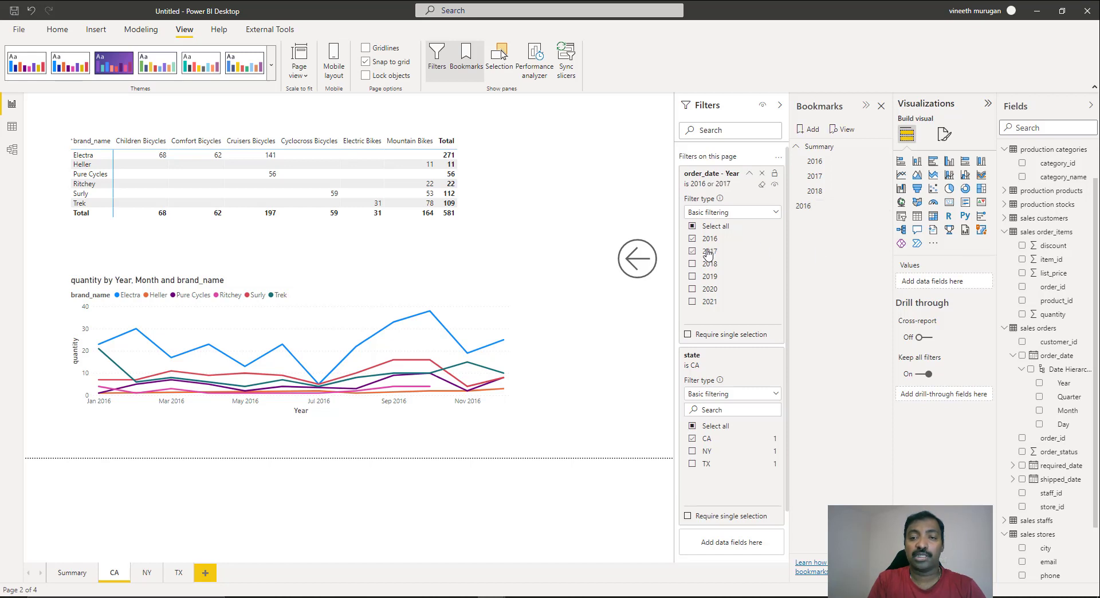
left_click(811, 128)
double_click(832, 221)
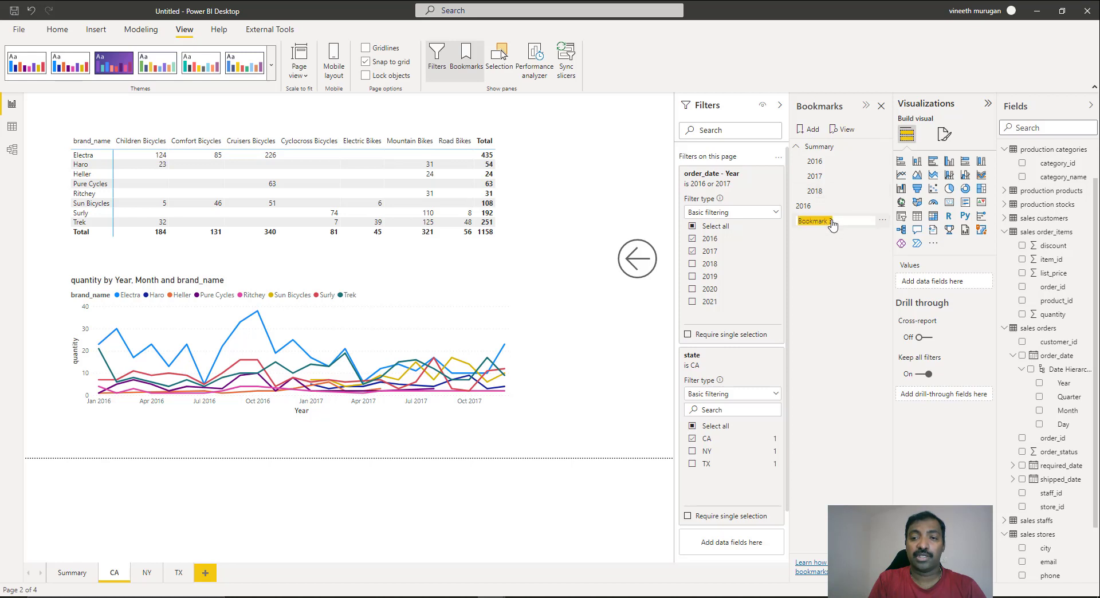
type("2017")
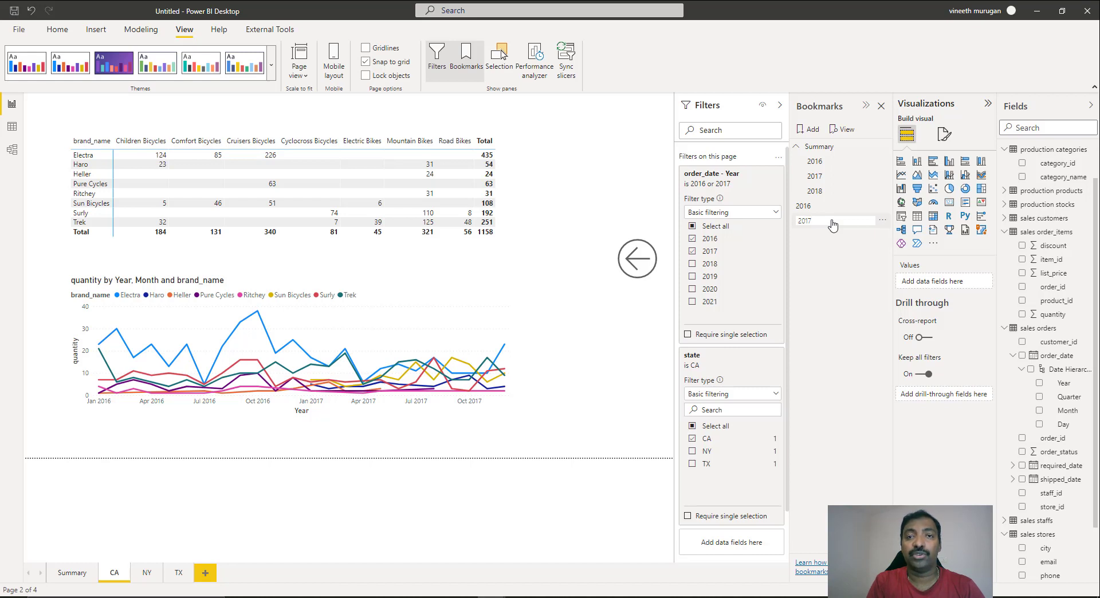
left_click(848, 303)
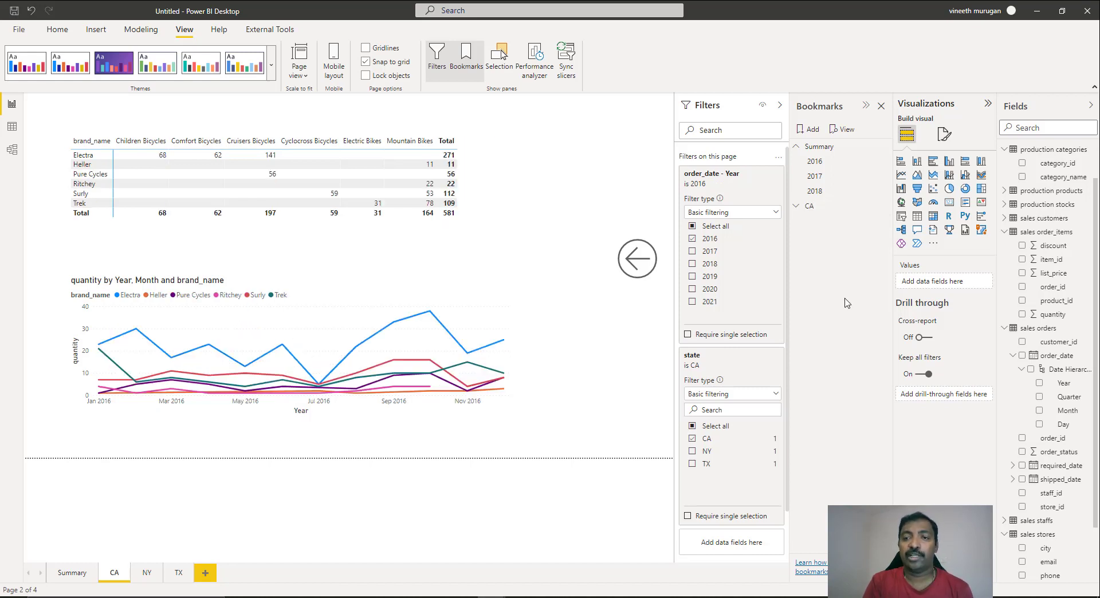
Step: Check the 2017 and 2018 bookmarks in the CA group by applying each one
left_click(798, 207)
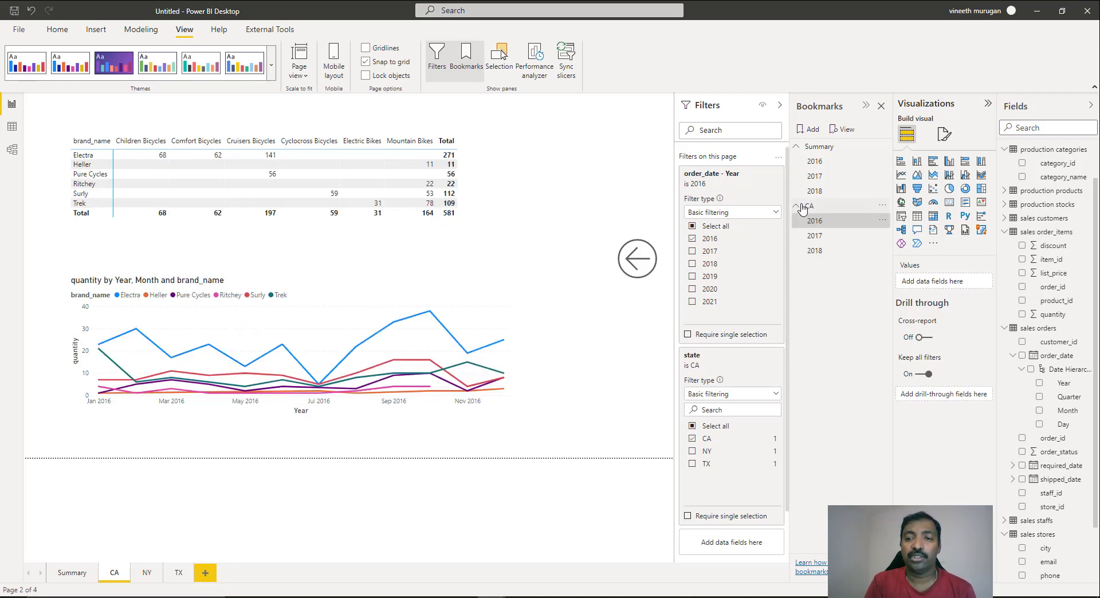
left_click(823, 240)
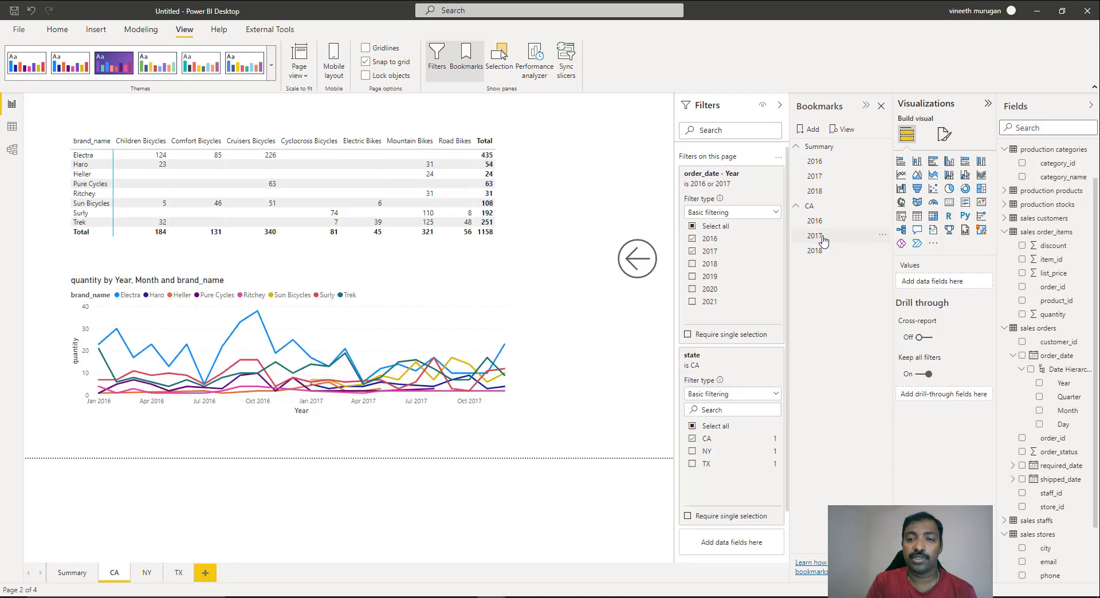
left_click(817, 250)
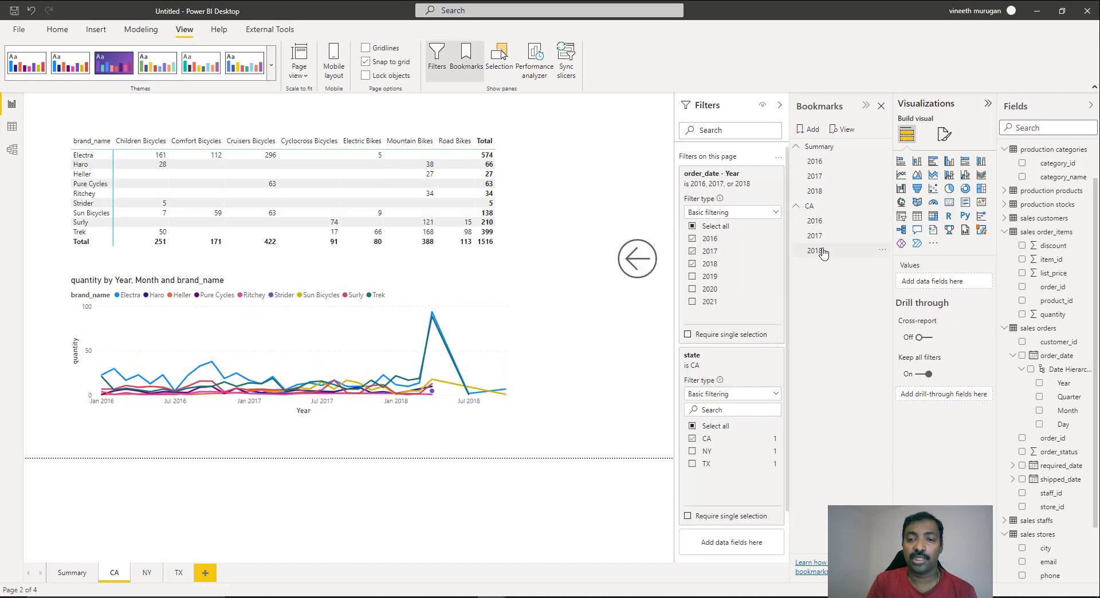
left_click(797, 209)
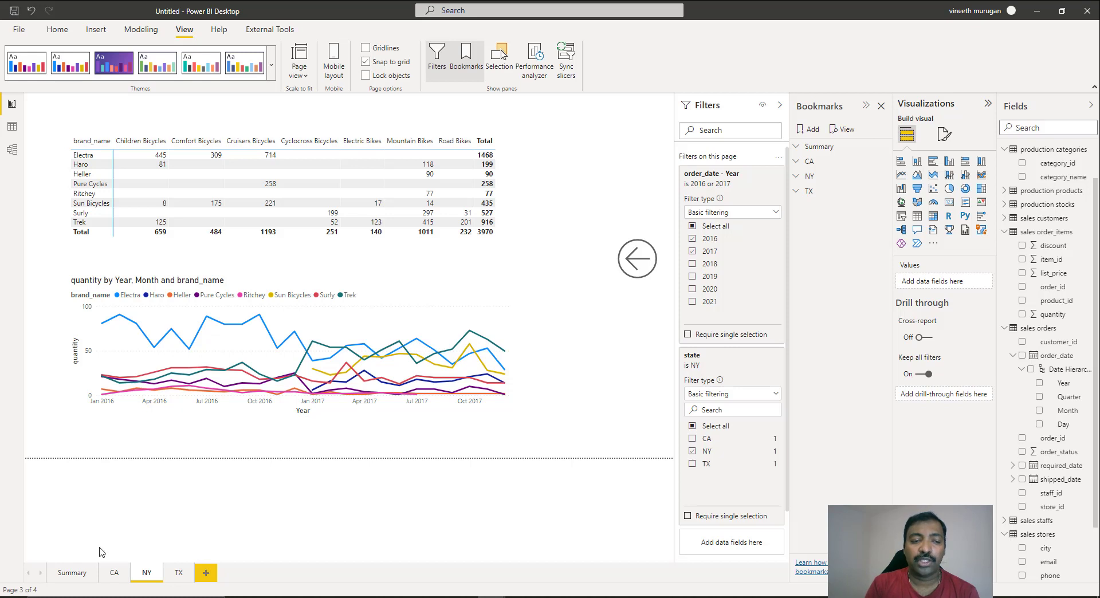
Step: Insert a bookmark navigator on the Summary page and place it above the brand table
left_click(68, 573)
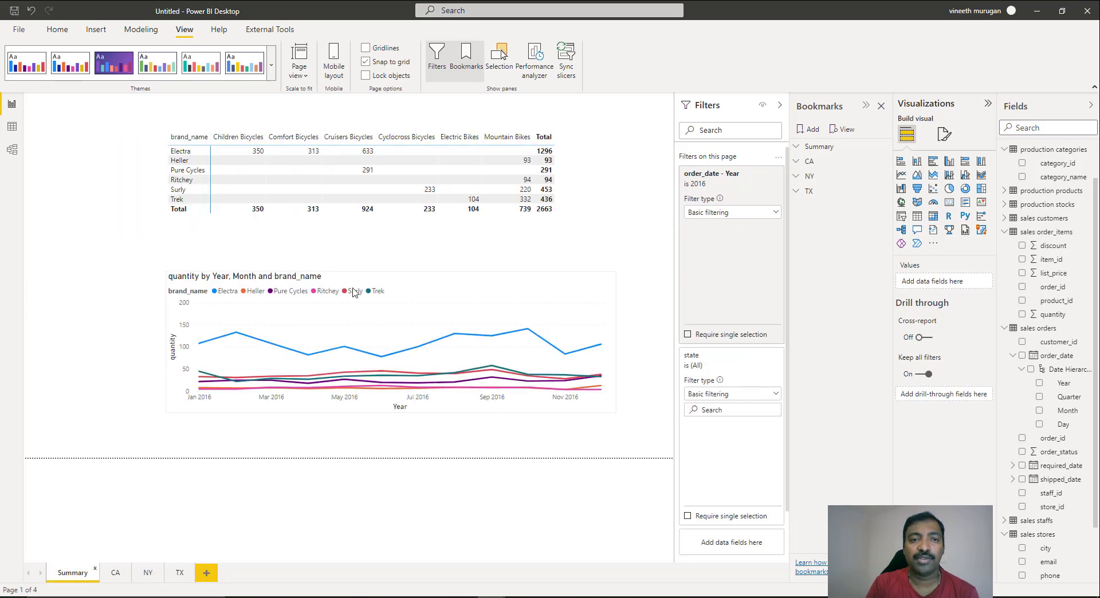
left_click(97, 27)
left_click(421, 71)
mouse_move(474, 263)
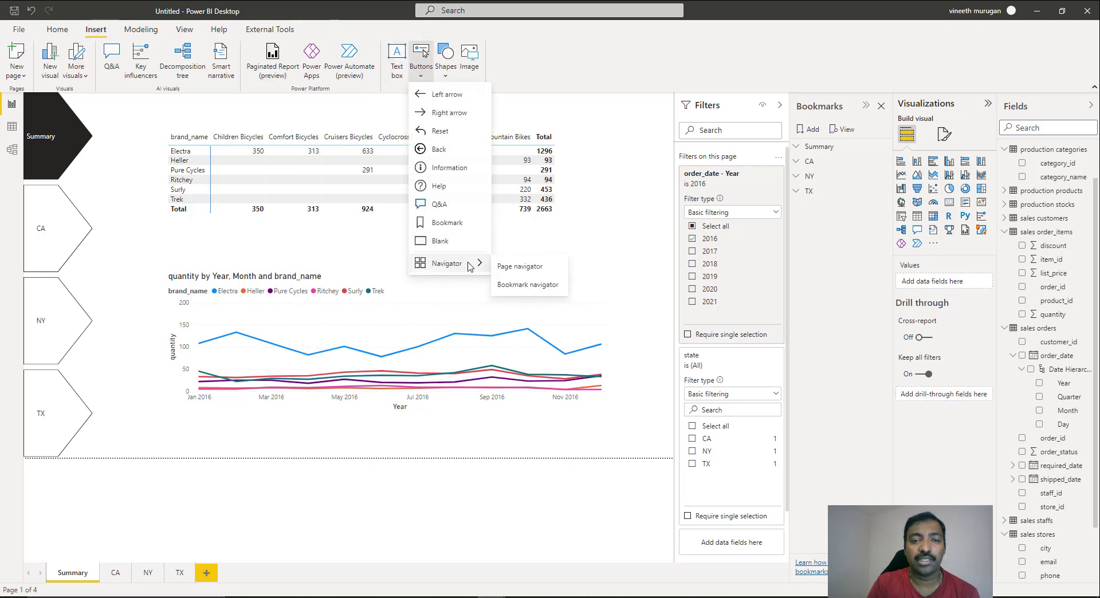
left_click(528, 285)
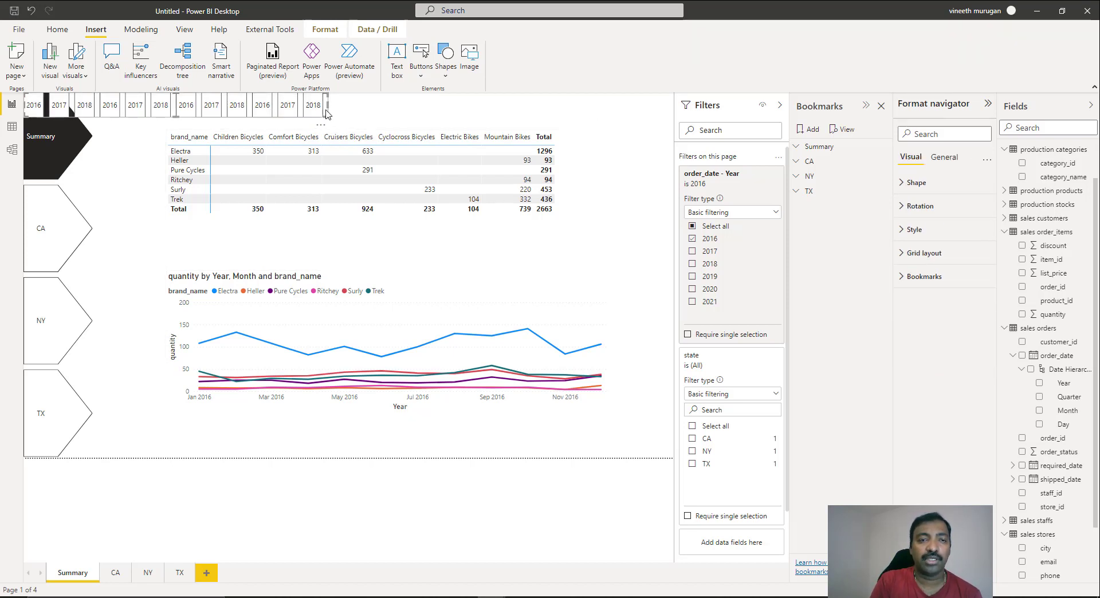
left_click_drag(326, 113, 503, 115)
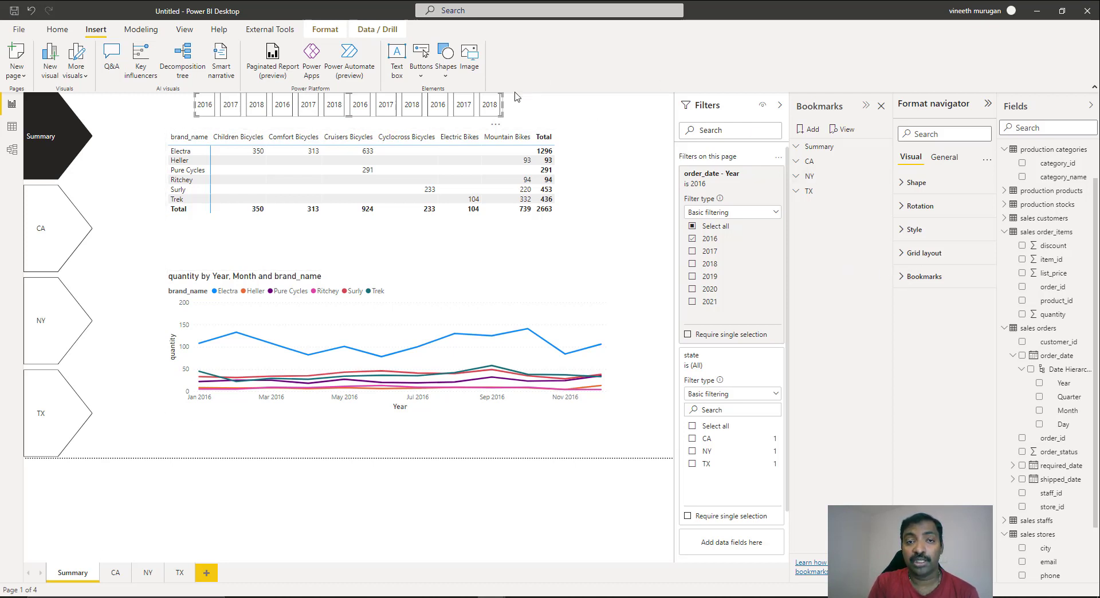
Step: Limit the bookmark navigator to the Summary bookmark group and set its button shape to Pill
left_click(906, 277)
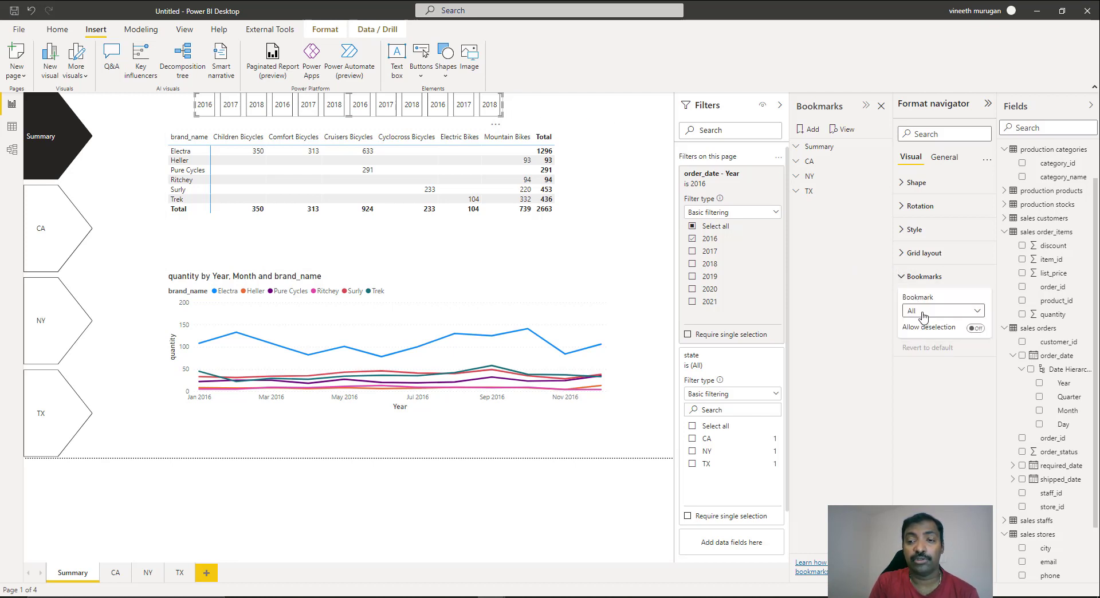
left_click(923, 314)
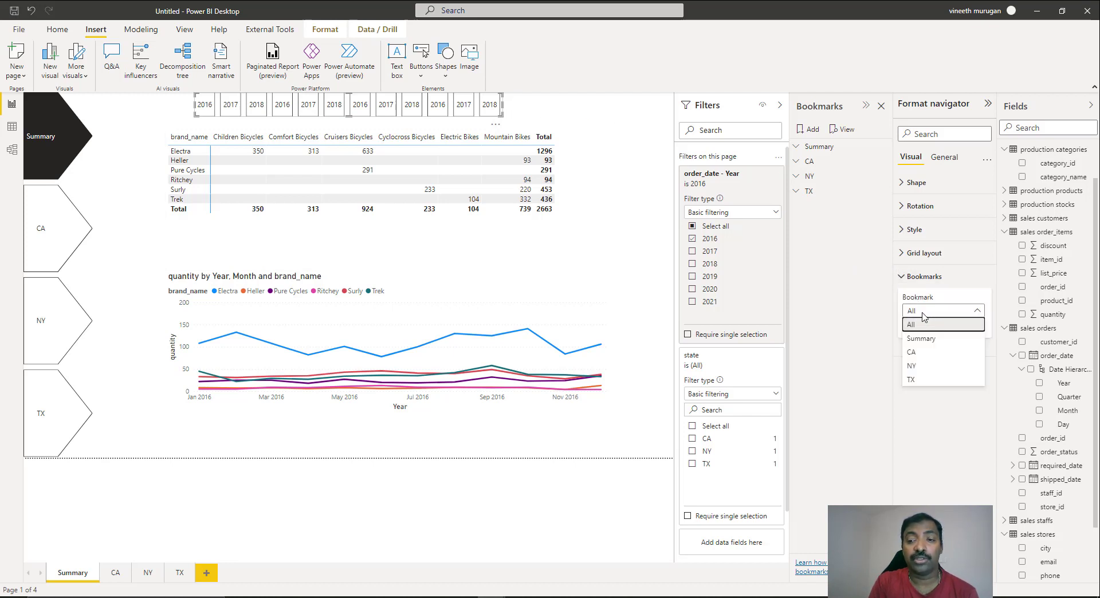
left_click(927, 344)
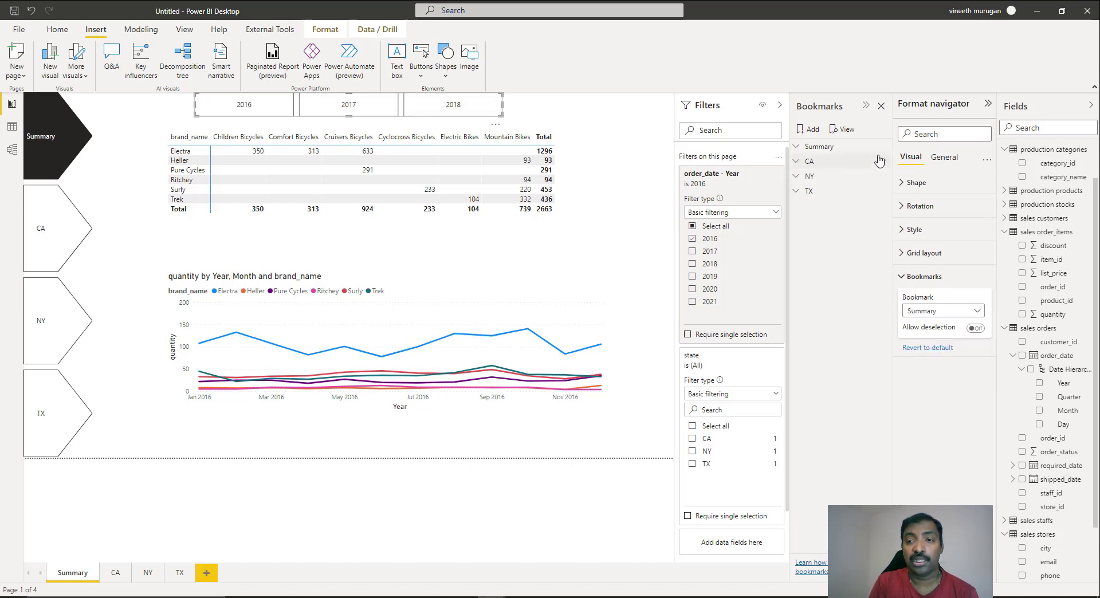
left_click(916, 183)
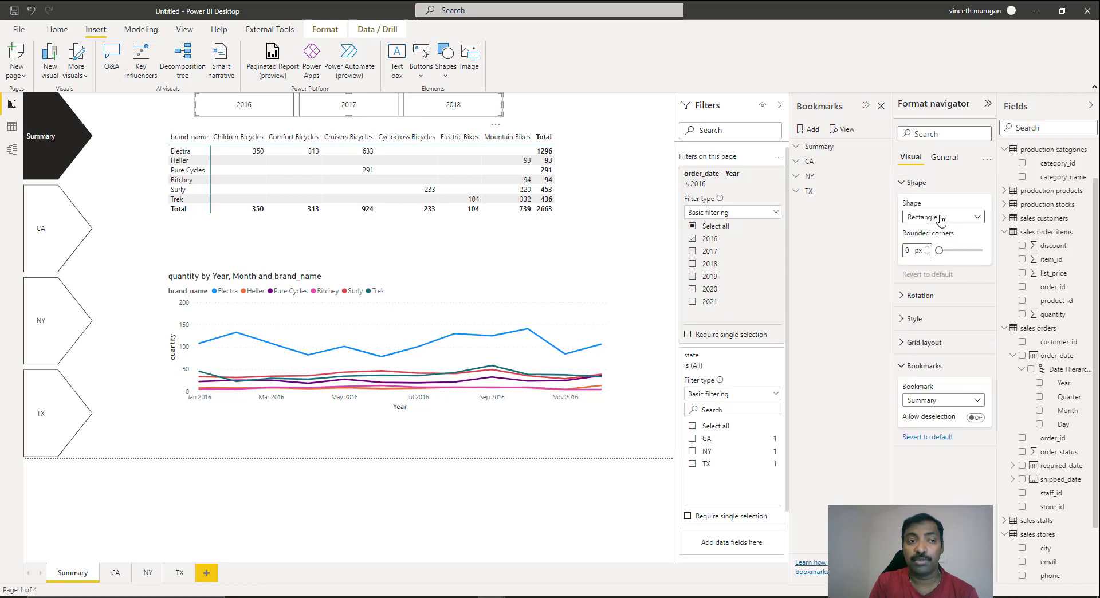
left_click(940, 219)
left_click(923, 364)
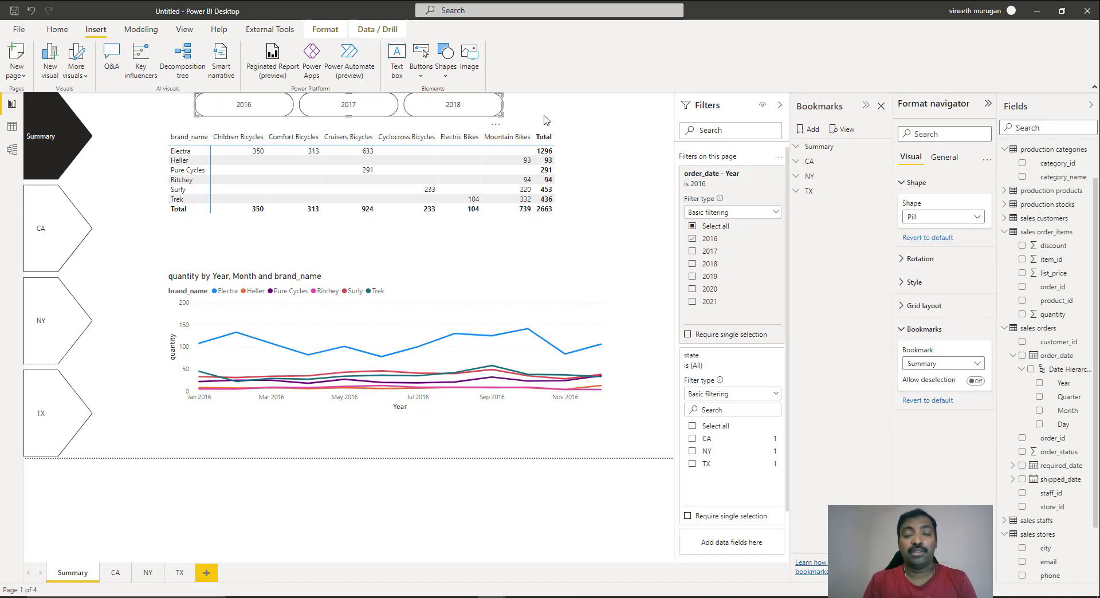
Step: Test the 2018, 2017 and 2016 buttons of the bookmark navigator on the Summary page
left_click(474, 106)
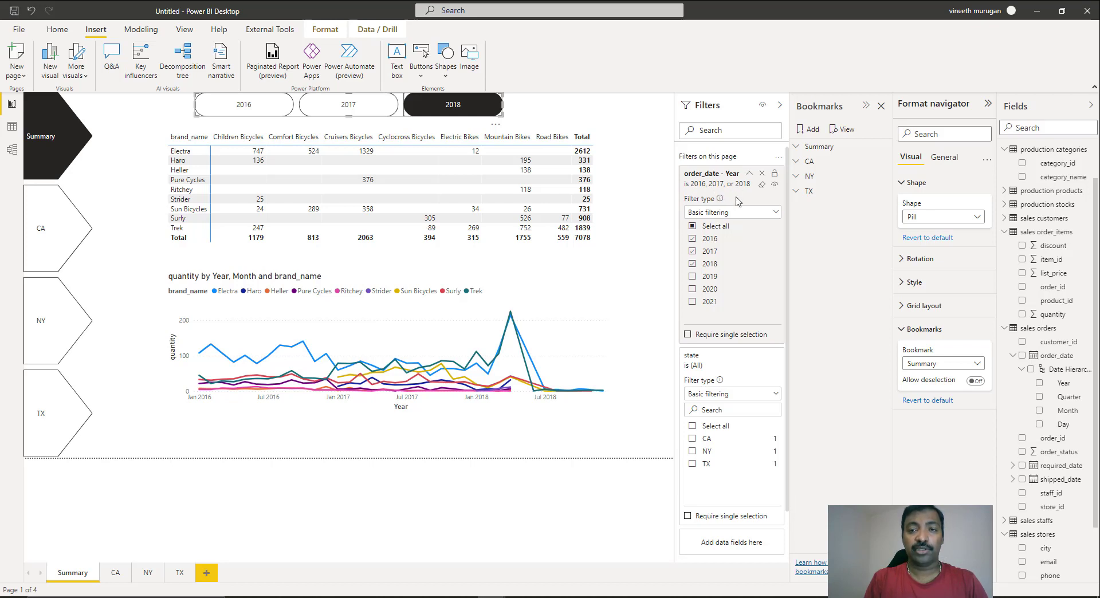
left_click(353, 118)
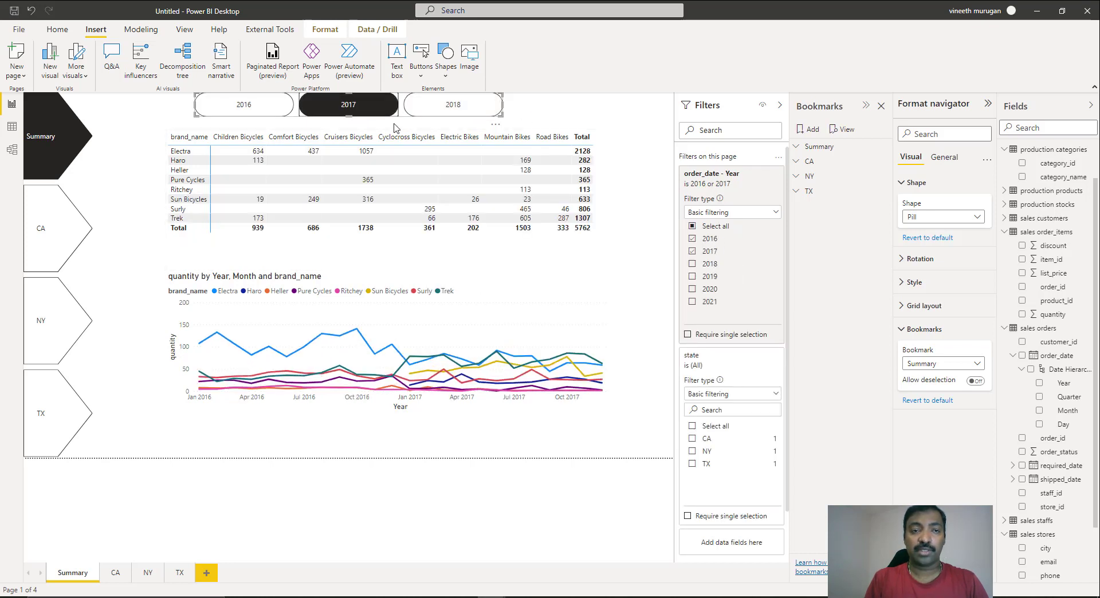
left_click(261, 111)
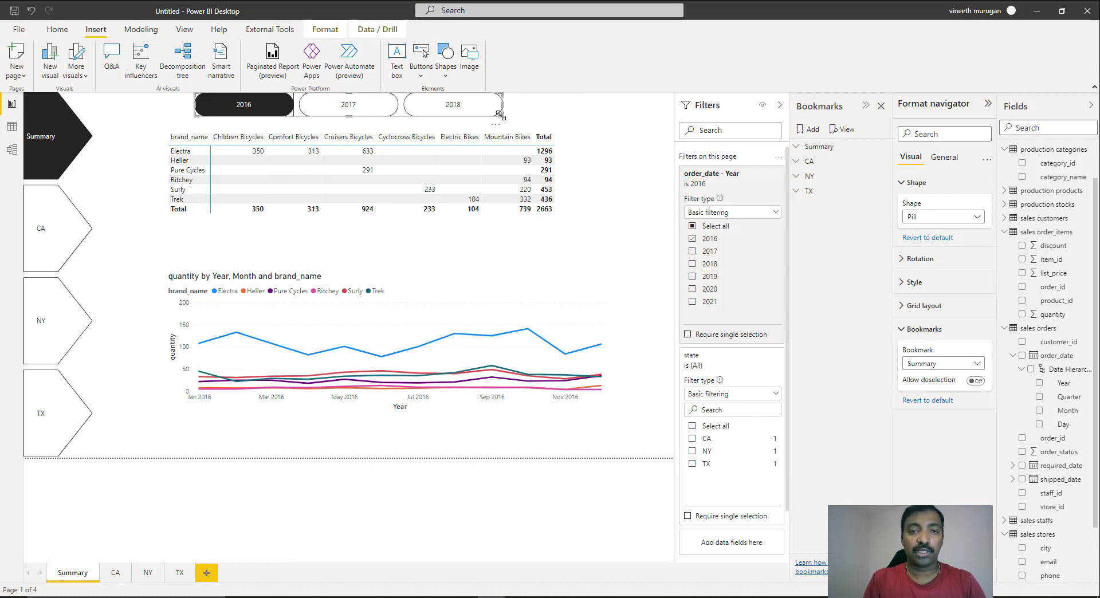
Step: Place a copy of the bookmark navigator on the CA page, centred above the brand table
left_click(179, 572)
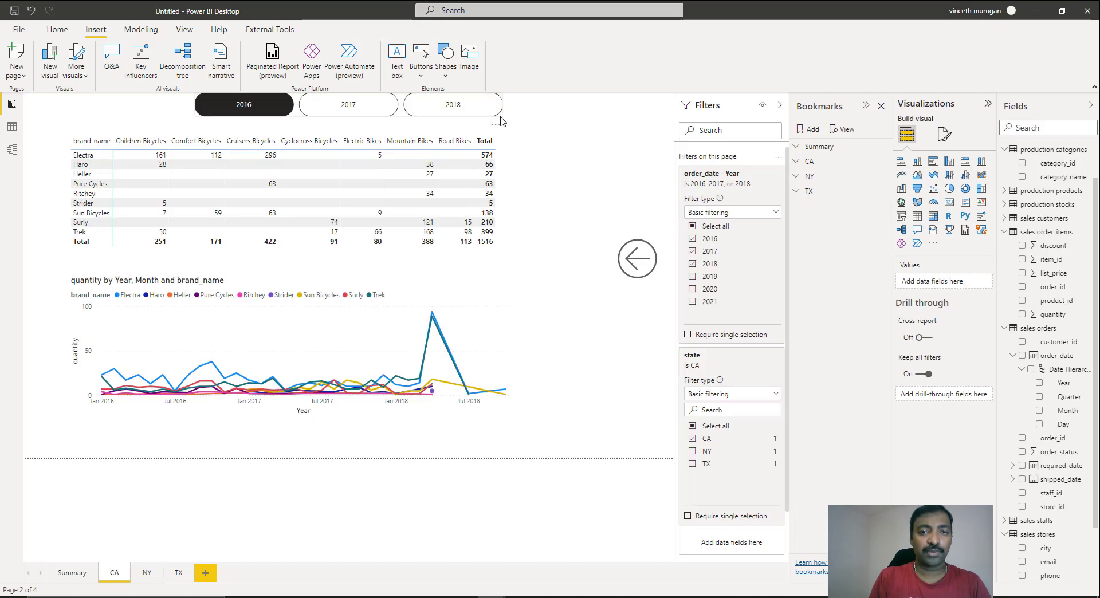
left_click(498, 115)
left_click_drag(496, 104, 431, 113)
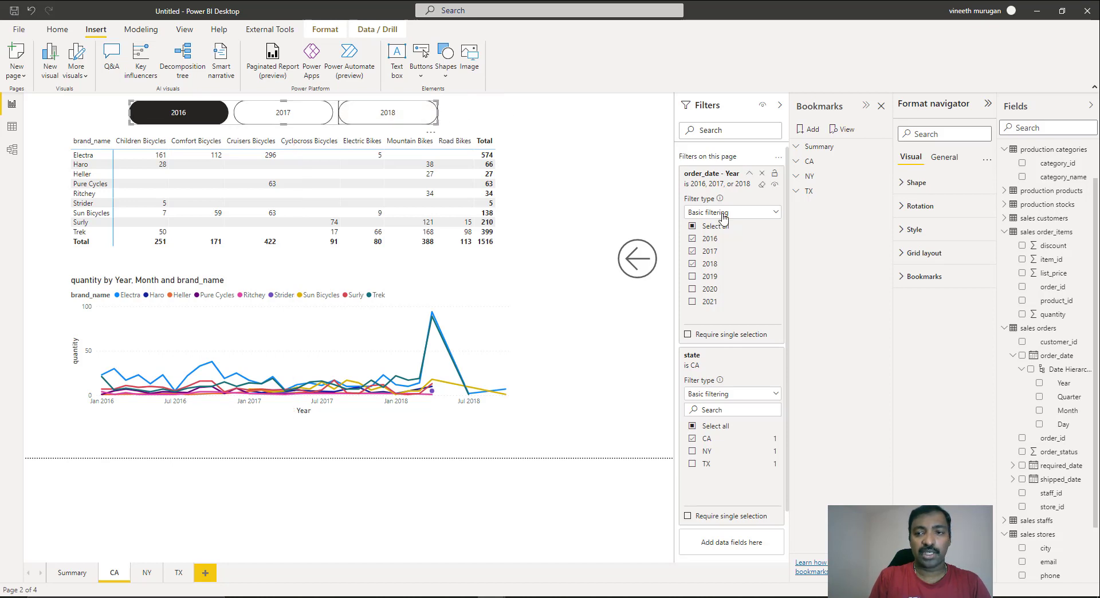
Step: Limit the bookmark navigator on the CA page to the CA bookmark group
left_click(920, 276)
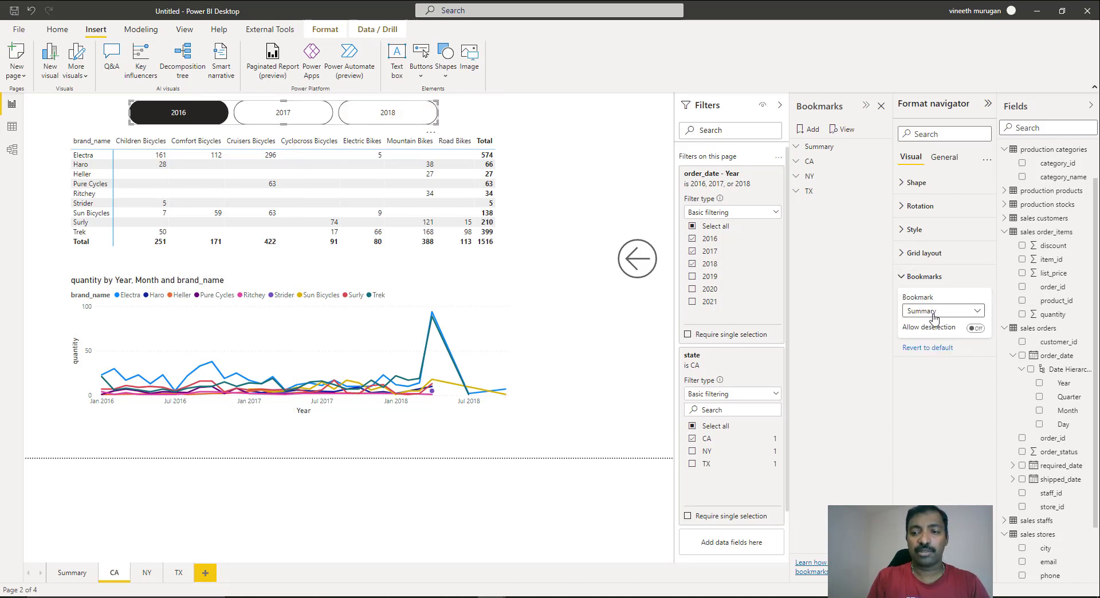
left_click(934, 313)
left_click(922, 344)
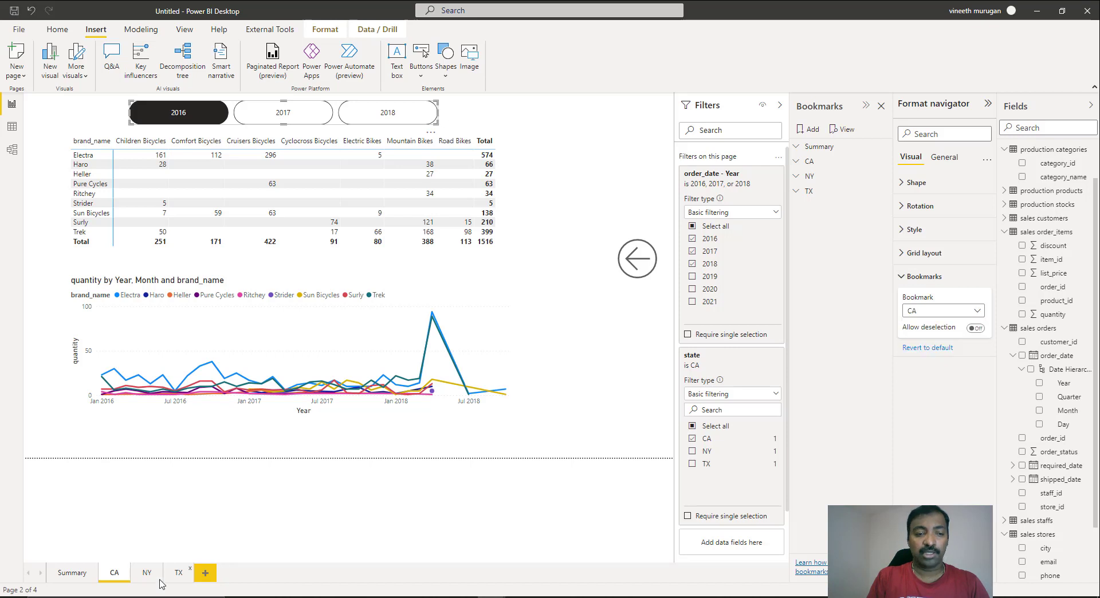
Step: Place a copy of the bookmark navigator above the brand table on the NY page and limit it to the NY bookmark group
left_click(150, 577)
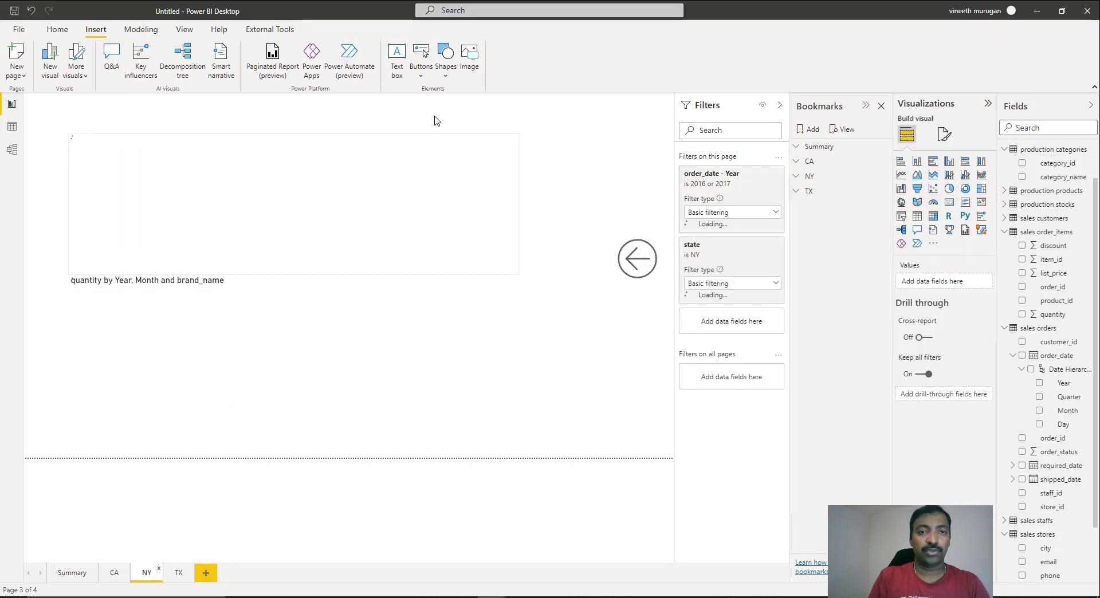
left_click_drag(491, 114, 422, 126)
left_click(924, 276)
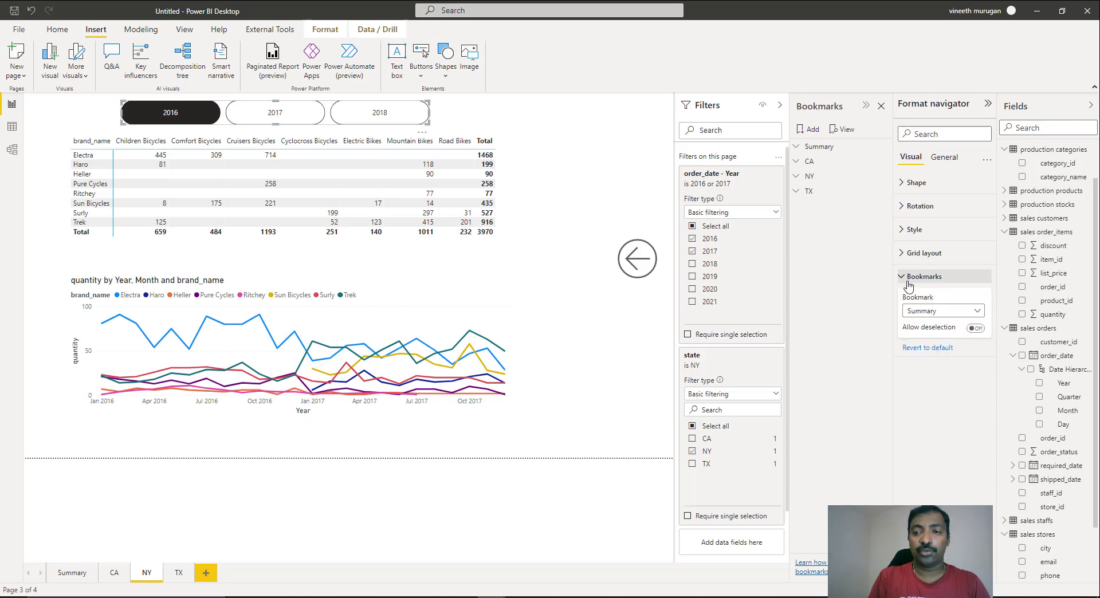
left_click(942, 311)
left_click(912, 379)
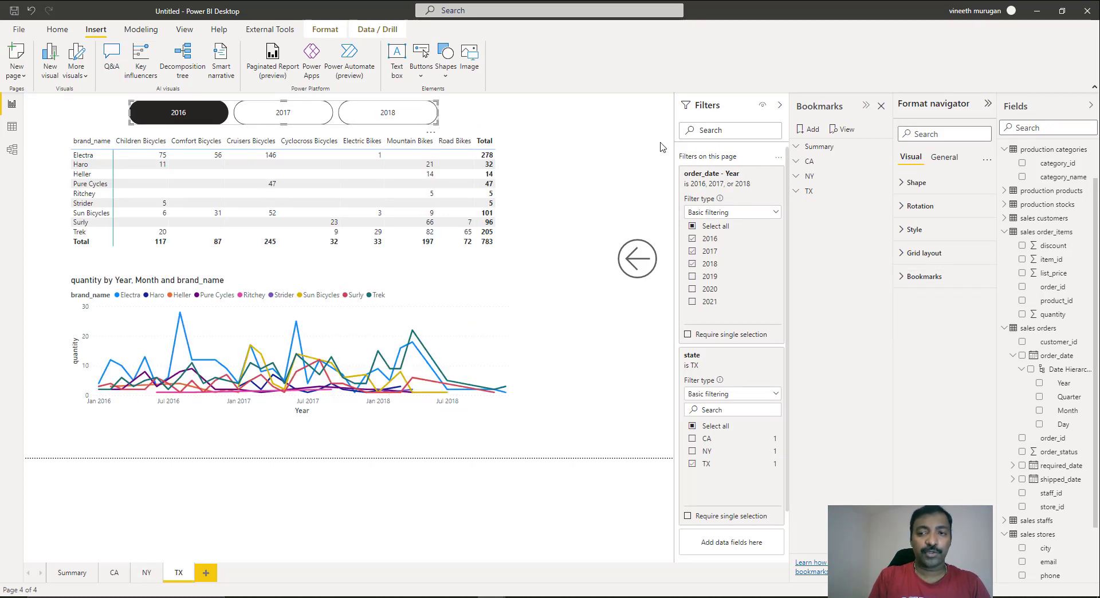
Step: Limit the copied bookmark navigator on the TX page to the TX bookmark group
left_click(908, 281)
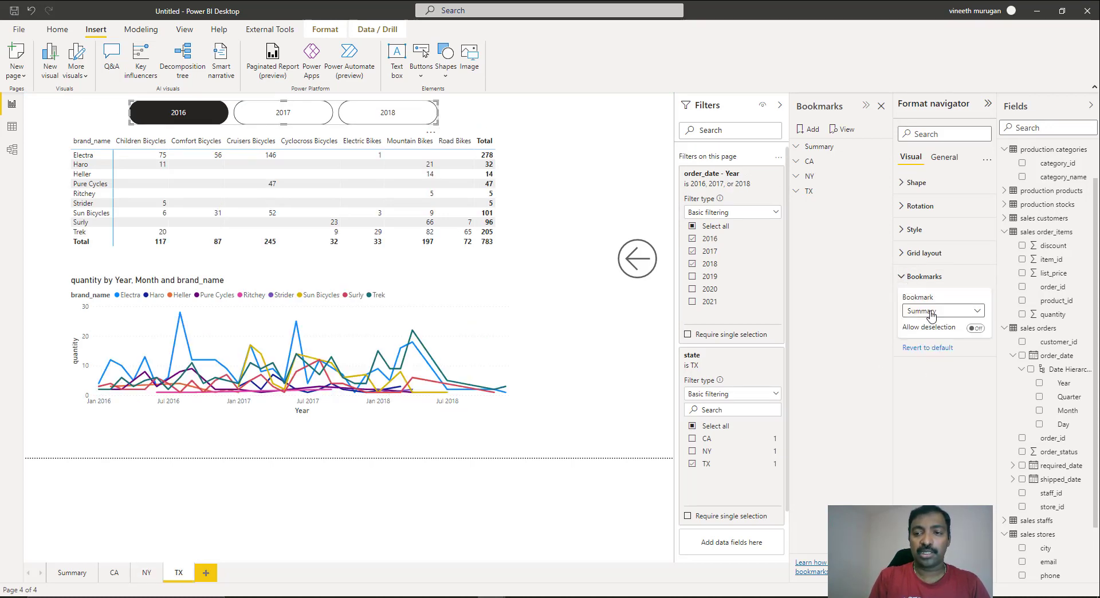
left_click(917, 311)
left_click(911, 381)
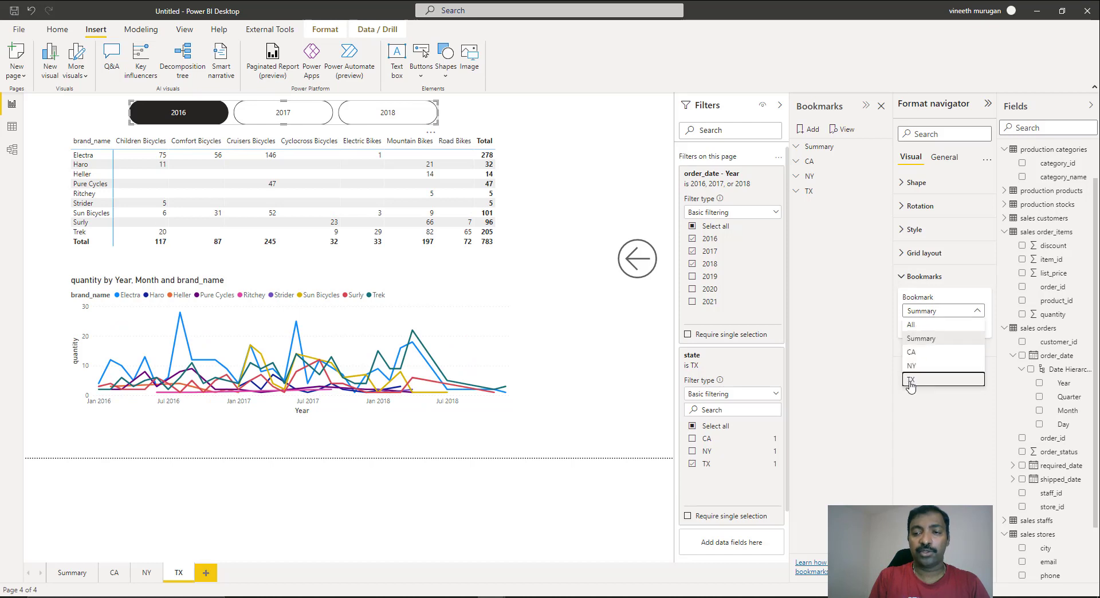
left_click(629, 392)
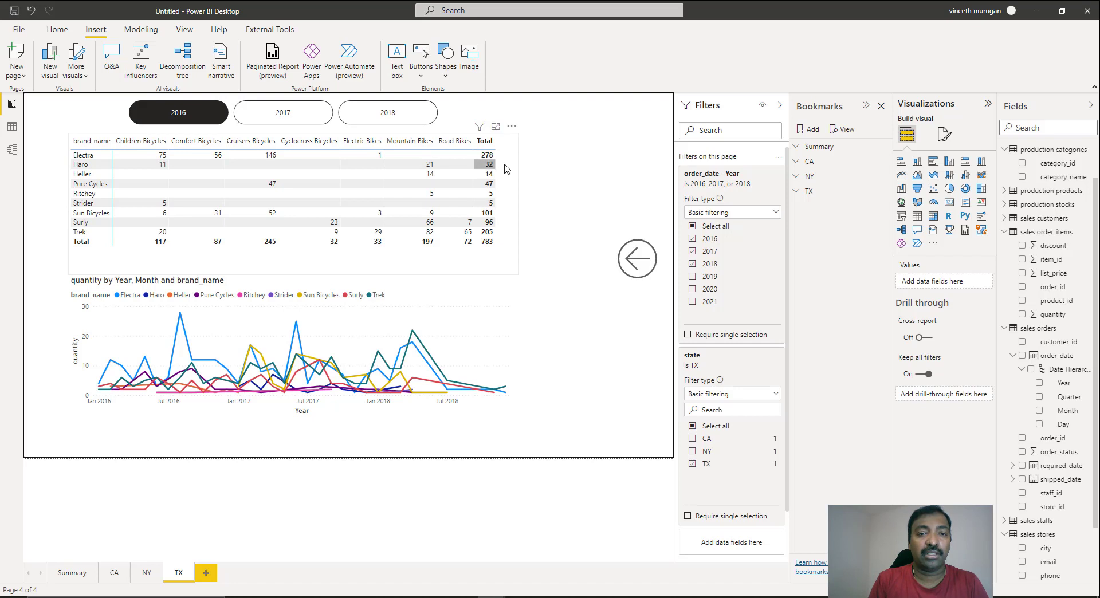
Step: Move the brand table and line chart down together on the TX and NY pages, leaving room for a title below the bookmark navigator
left_click(514, 179)
left_click(507, 341, "ctrl")
left_click_drag(509, 220, 507, 260)
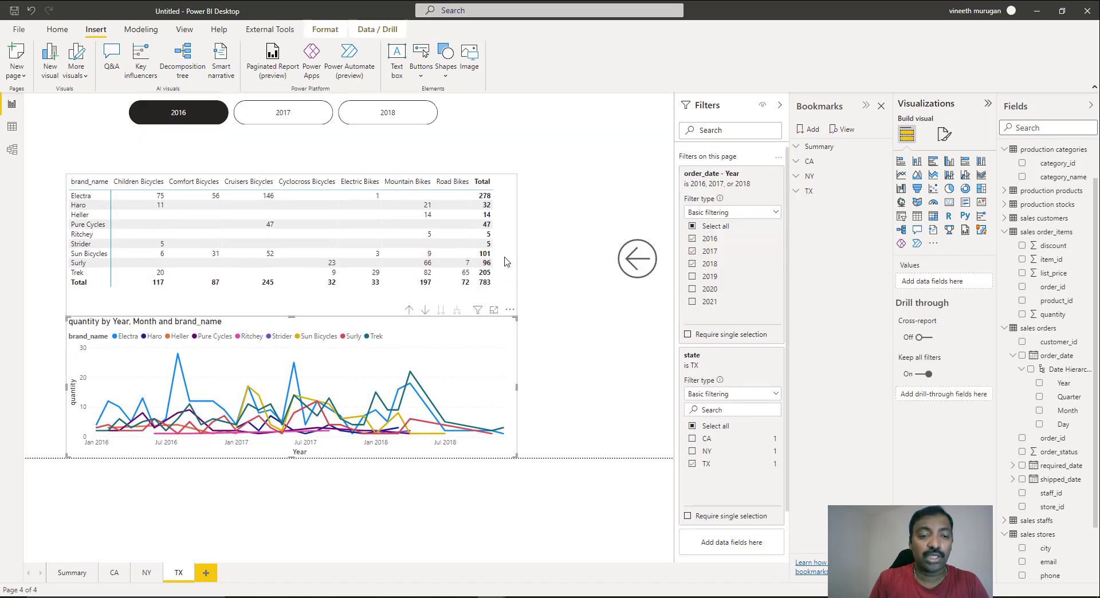
left_click(463, 238)
left_click(146, 573)
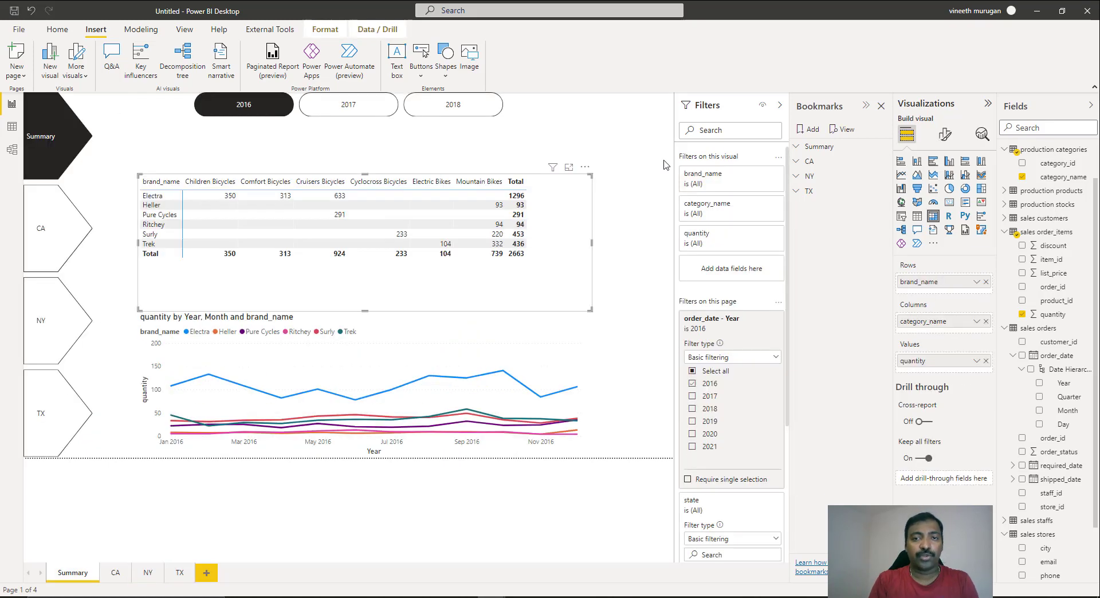
left_click(665, 161)
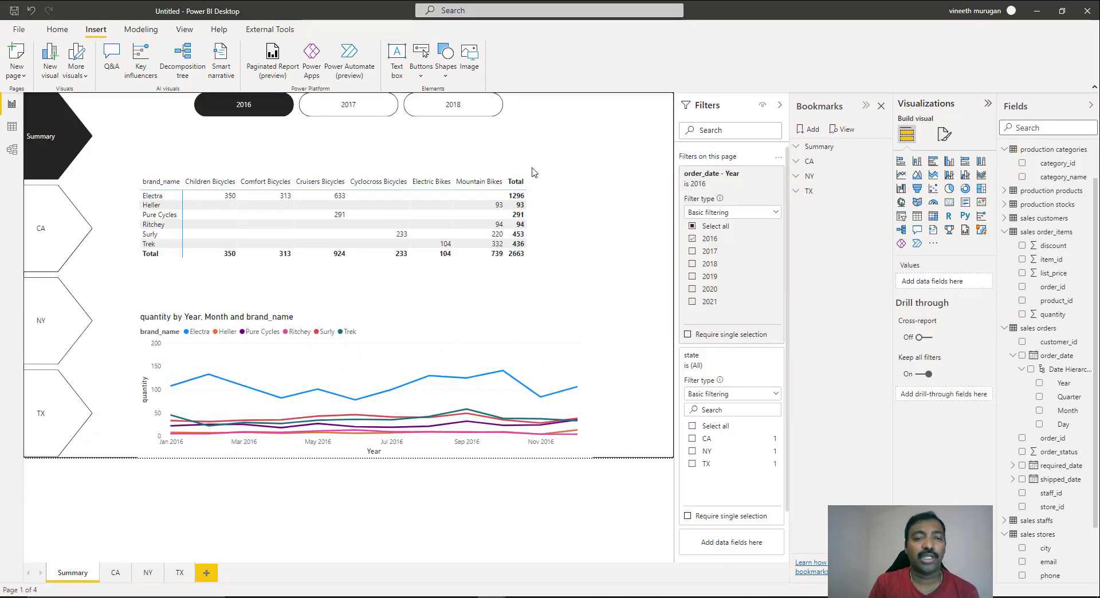
Step: Add a text box above the Summary page's brand table reading "Sales for the Year", followed by a dynamic OrderYear value
left_click(404, 73)
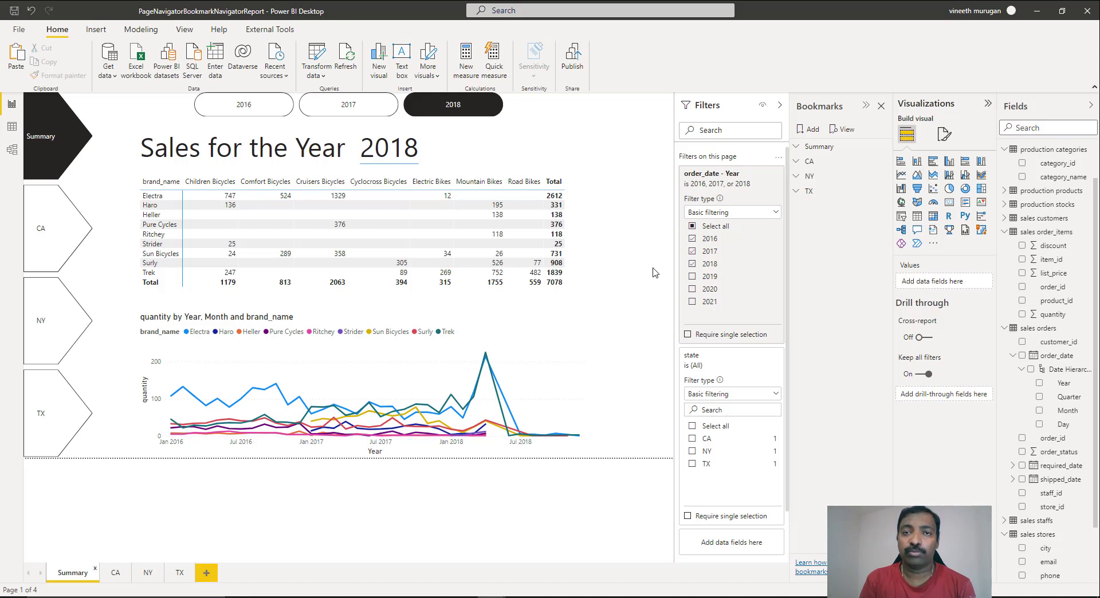
Step: Review how the OrderYear value in the Summary title is calculated, leaving its definition as it is
left_click(443, 150)
left_click(228, 238)
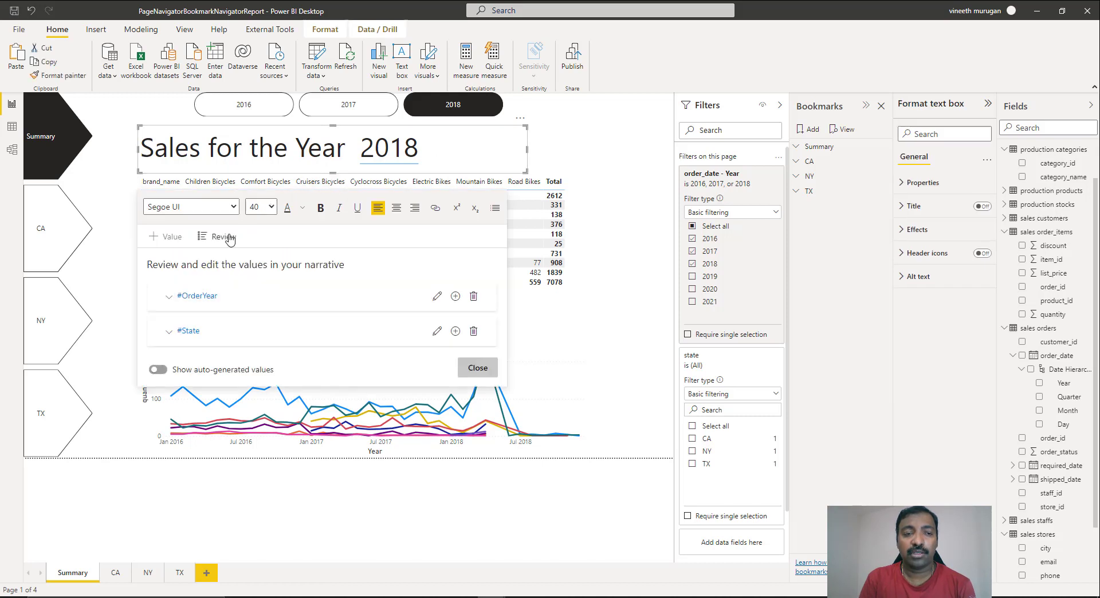
left_click(435, 298)
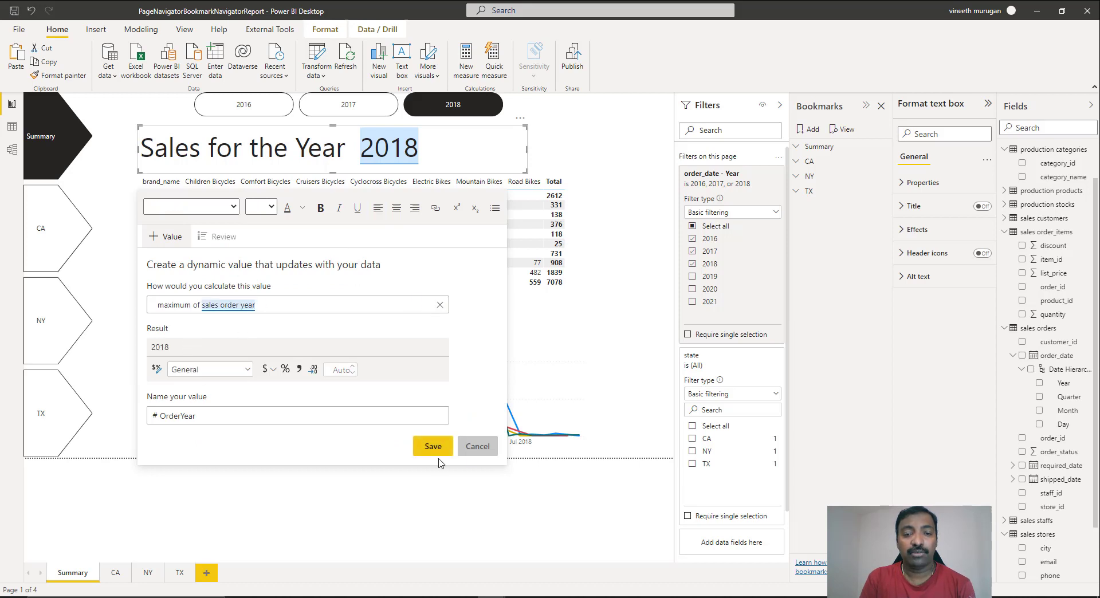
left_click(471, 452)
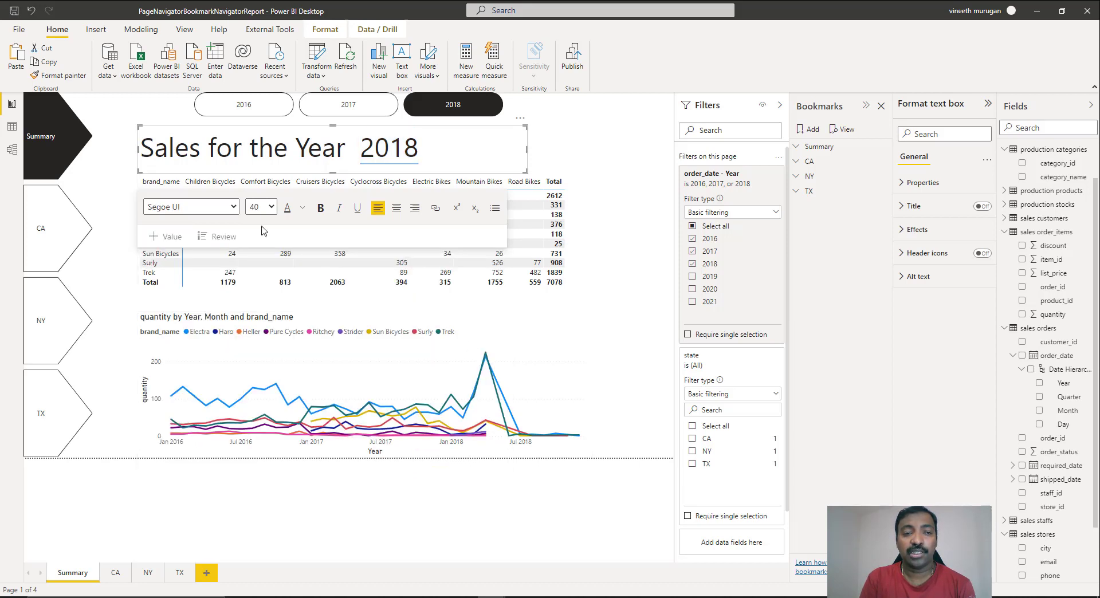
left_click(221, 237)
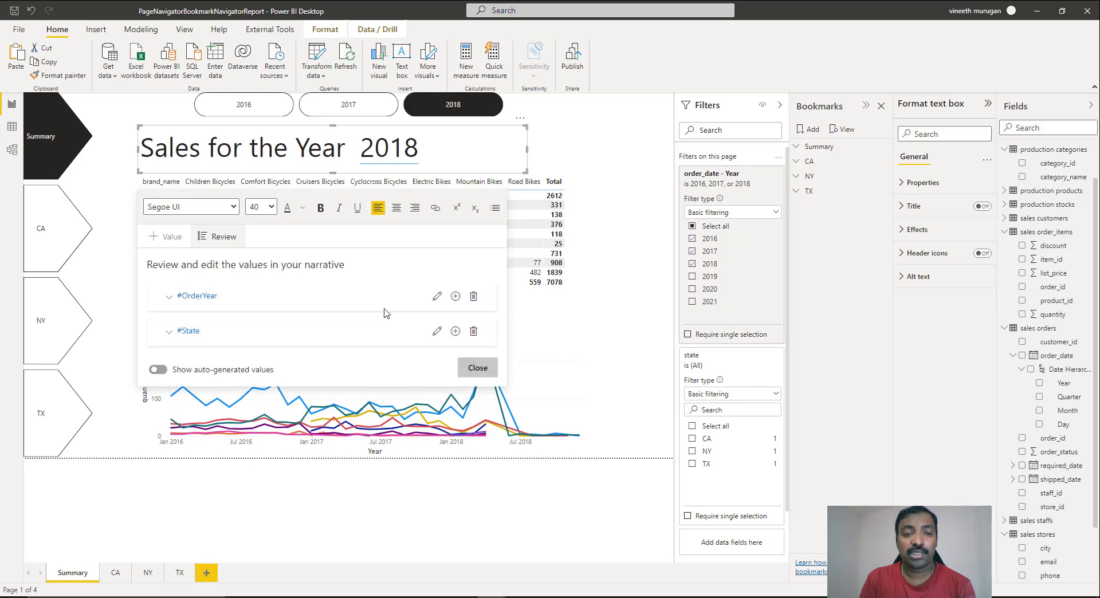
left_click(608, 147)
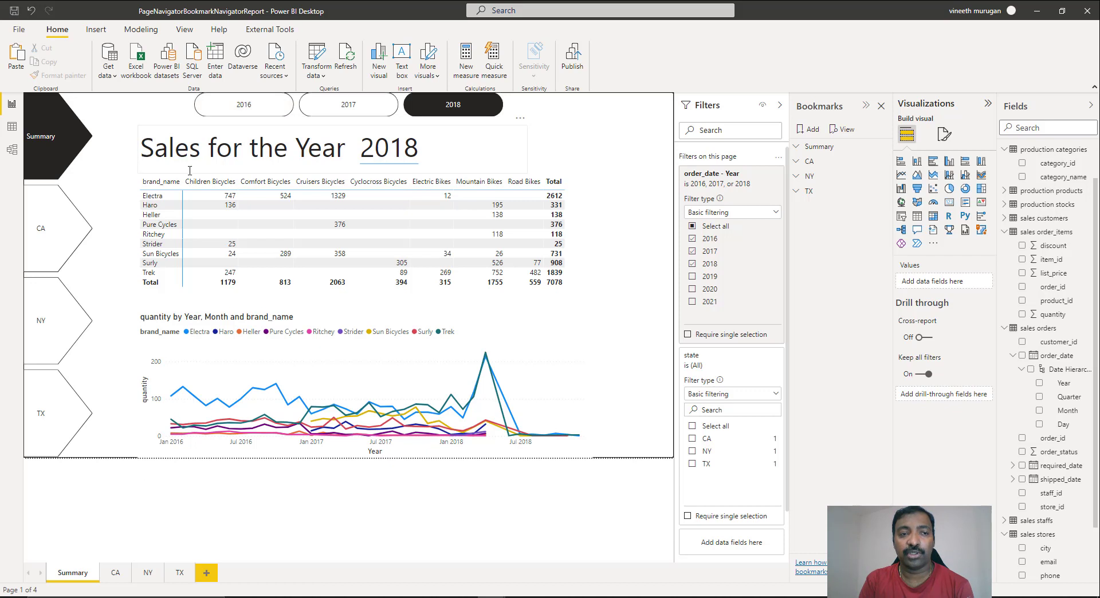
Step: Check the dynamic titles on the CA and NY pages, applying the 2017 bookmark on the CA page
left_click(114, 578)
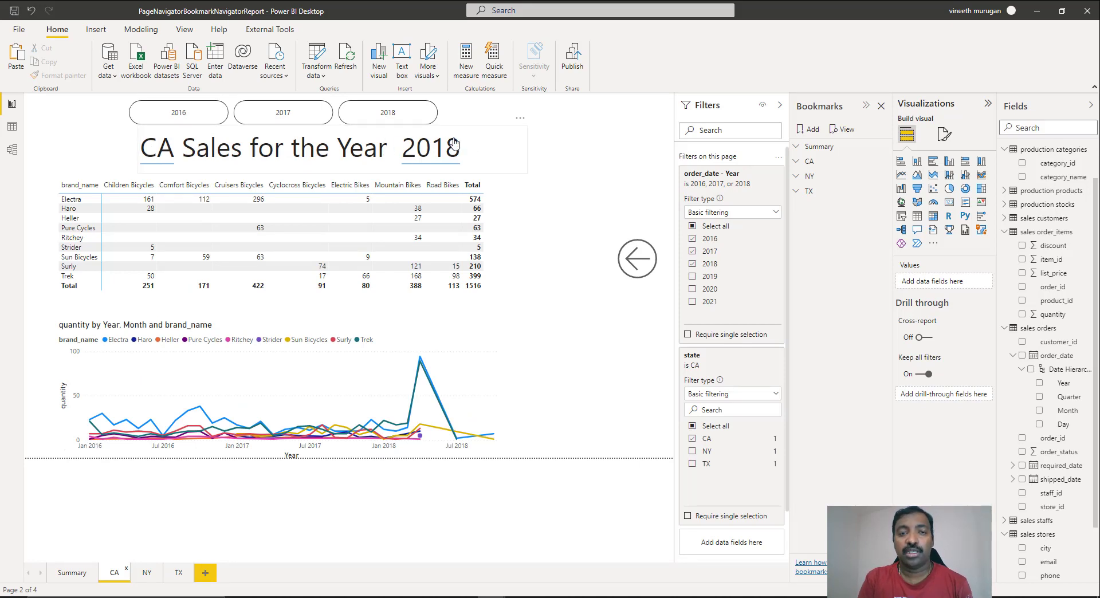
left_click(310, 119)
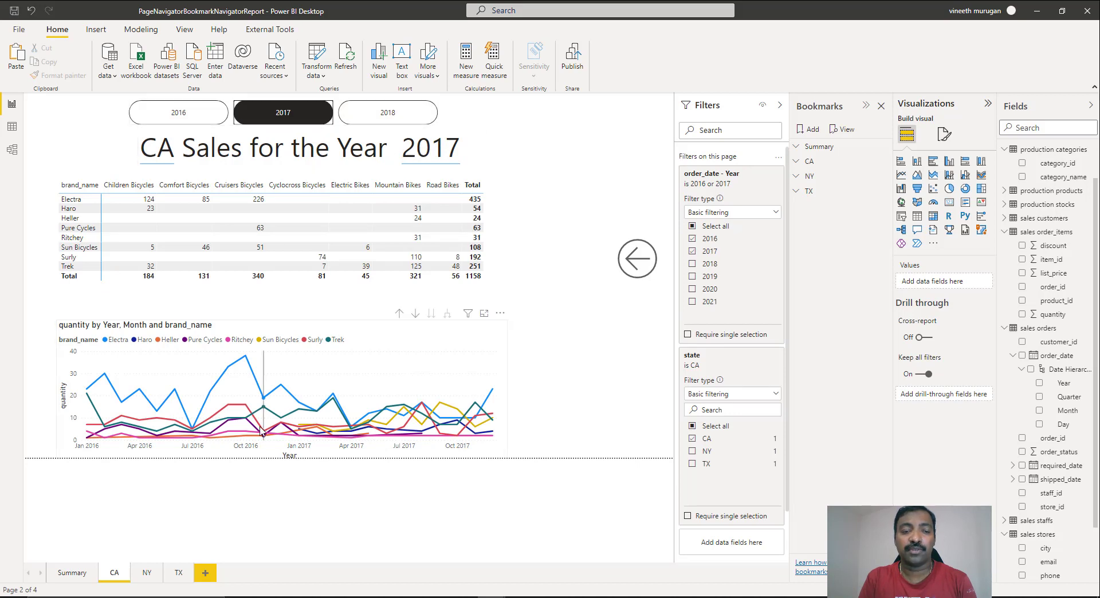
left_click(147, 573)
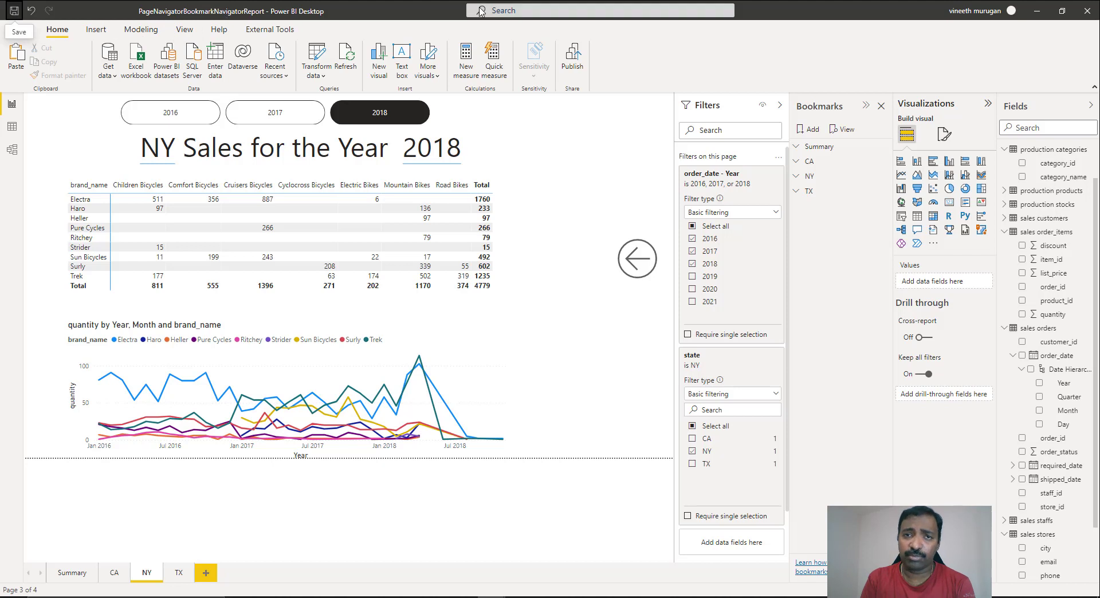
Step: Publish the report to My workspace
left_click(574, 60)
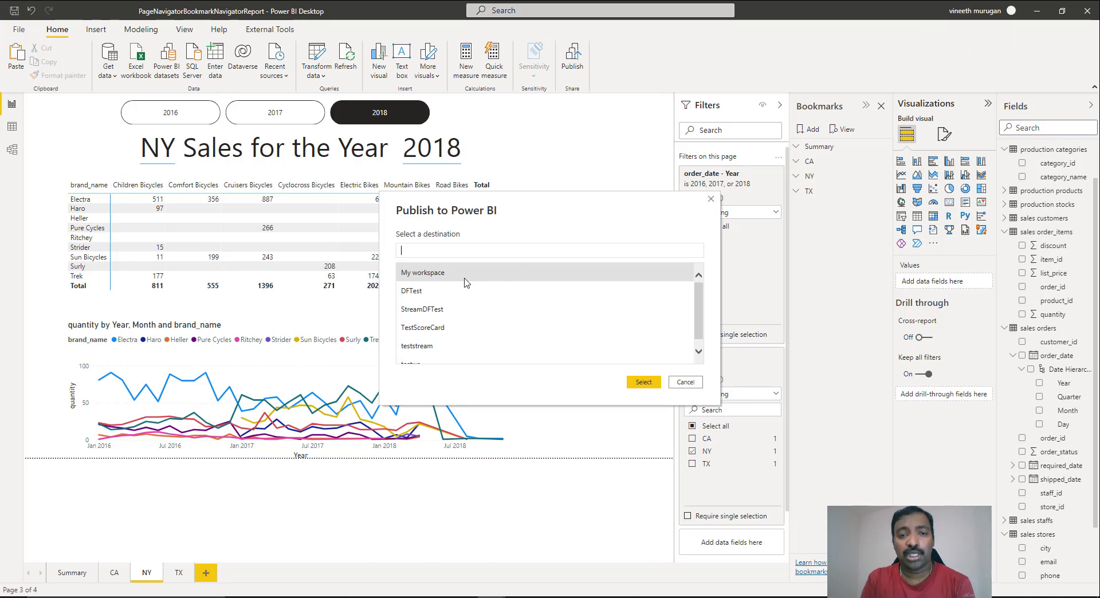
left_click(639, 383)
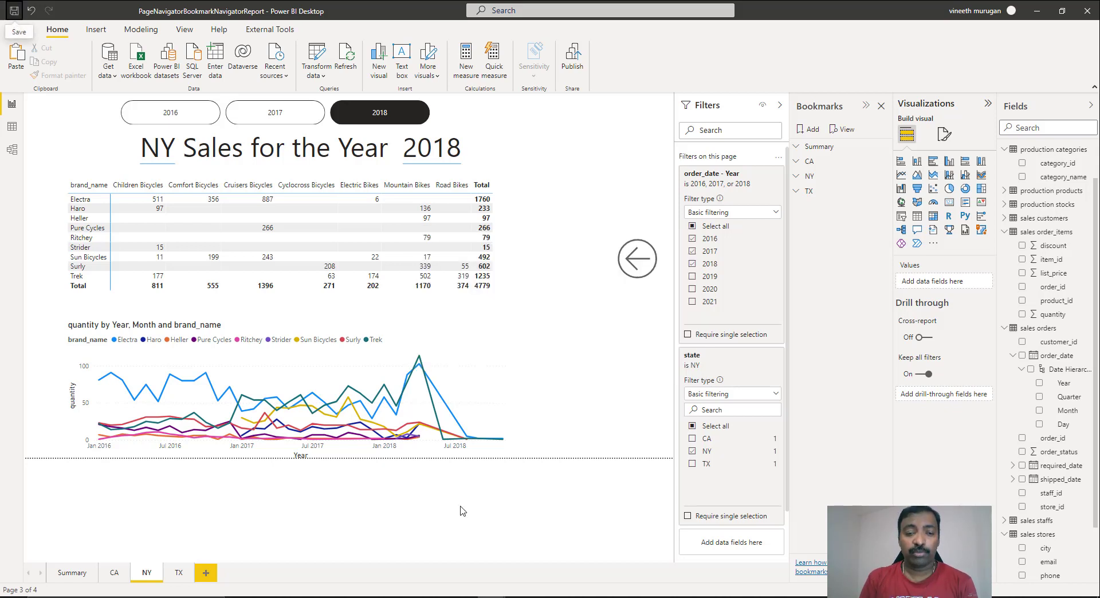
Step: Switch to the Power BI service in the browser and open the published PageNavigatorBookmarkNavigatorReport through its dataset in My workspace
mouse_move(352, 597)
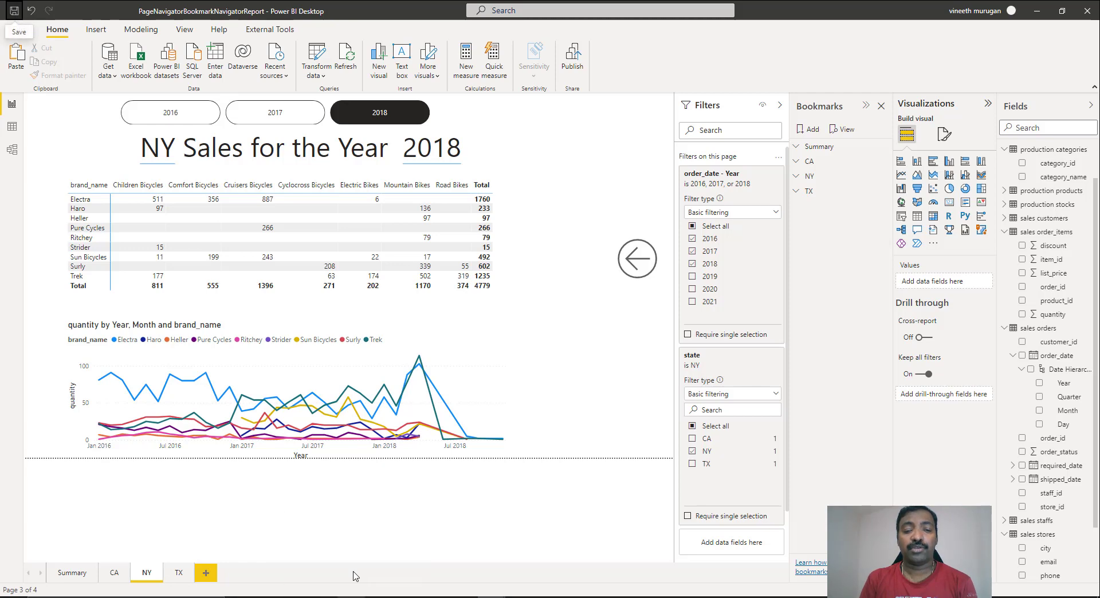
left_click(355, 575)
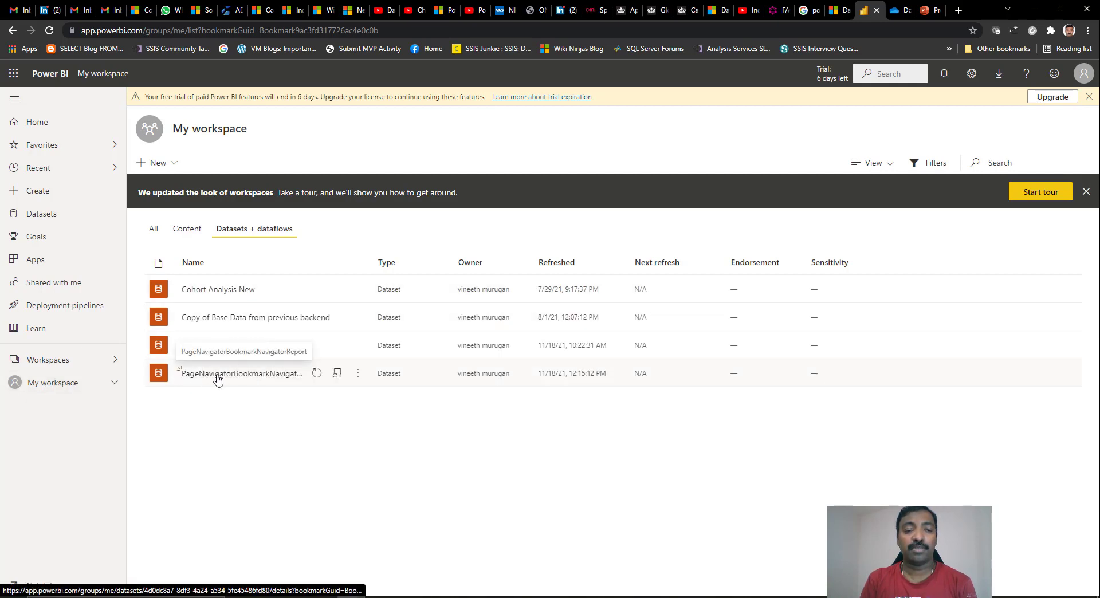
left_click(263, 378)
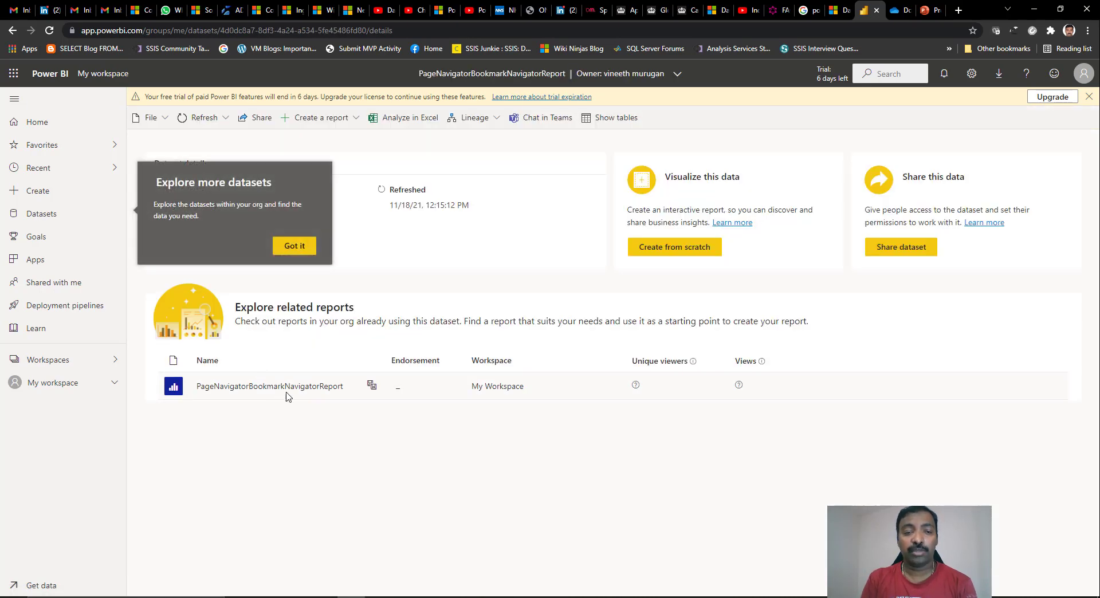
left_click(286, 395)
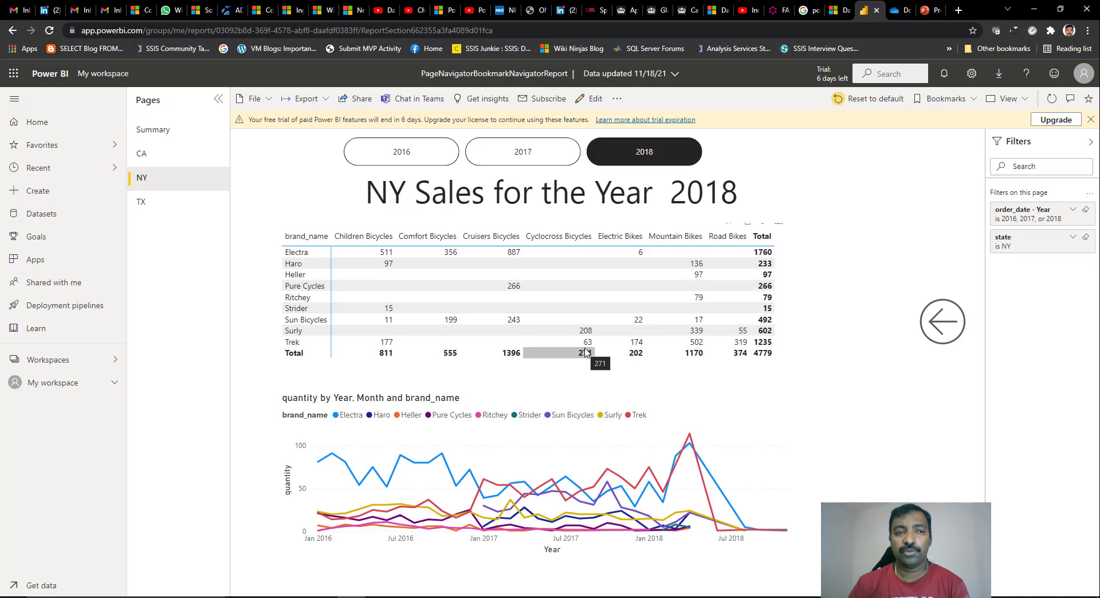
Step: Test the published report by going from the Summary page to NY, applying the 2016 bookmark and returning to Summary
left_click(193, 128)
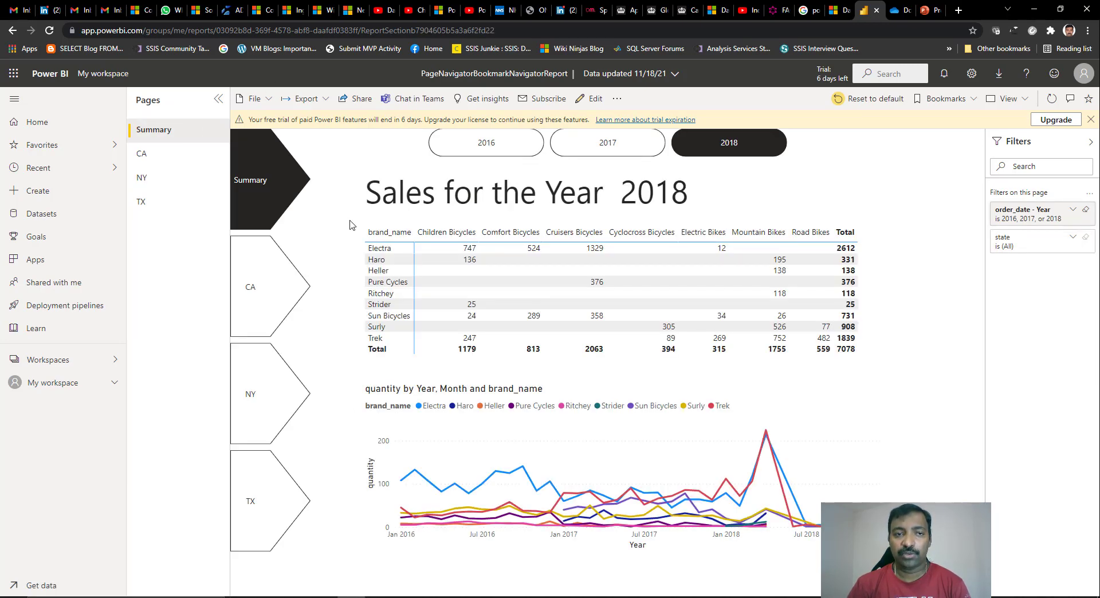
left_click(274, 385)
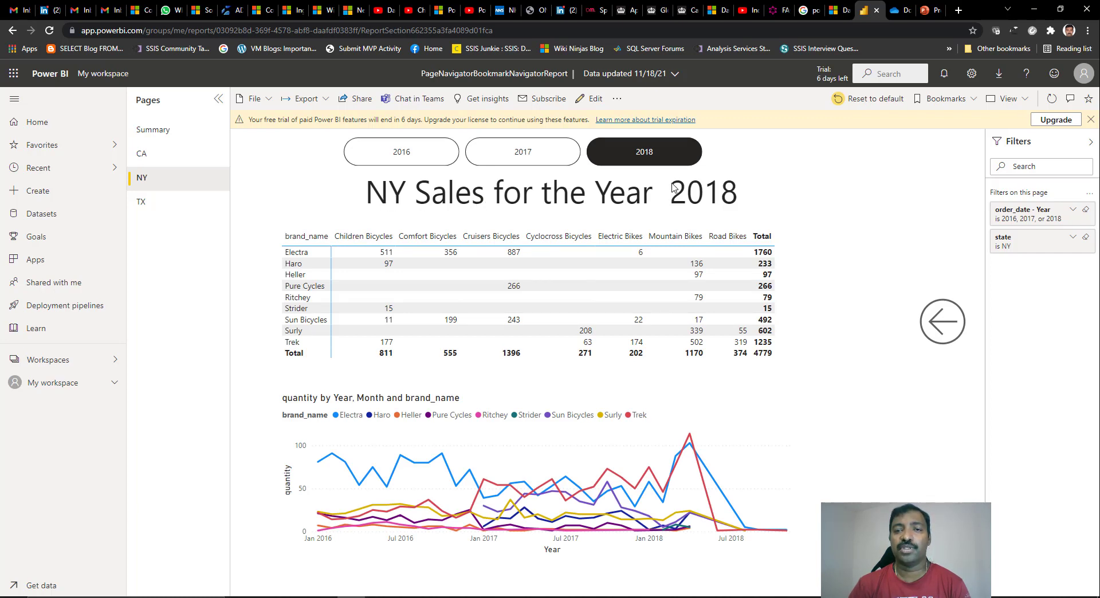
left_click(433, 155)
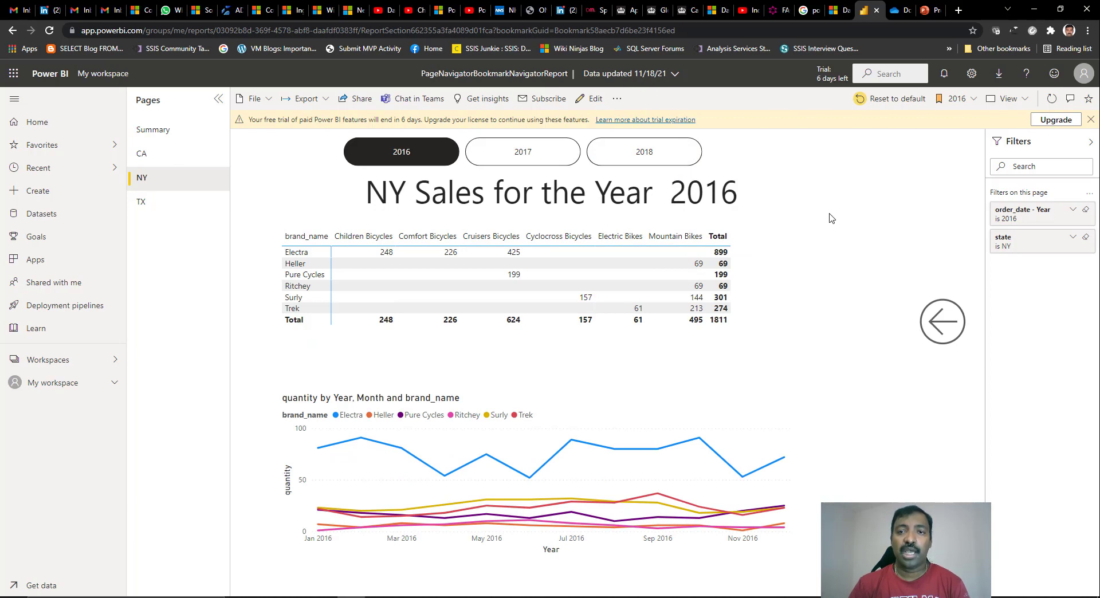
left_click(944, 339)
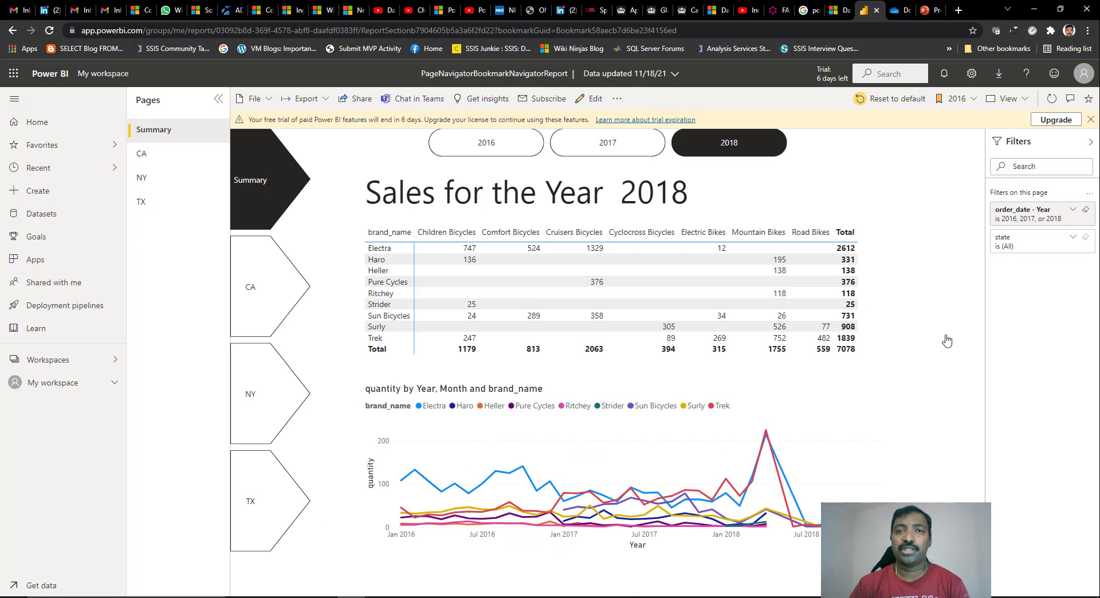
Step: Test the TX page's 2016 and 2018 bookmarks, return to the Summary page and dismiss the trial expiration notice
left_click(262, 498)
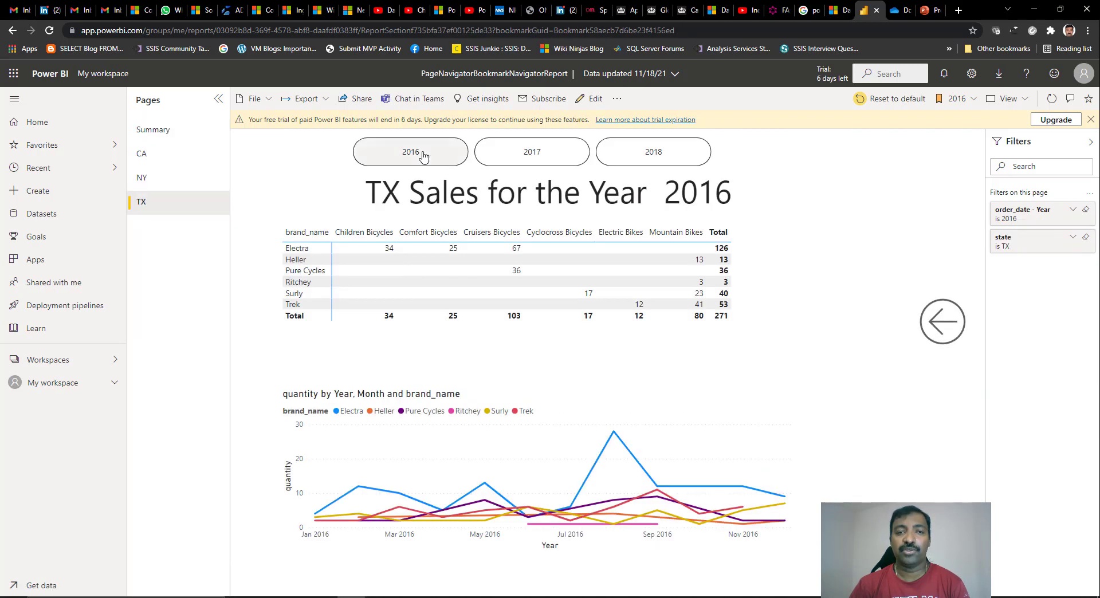
left_click(683, 155)
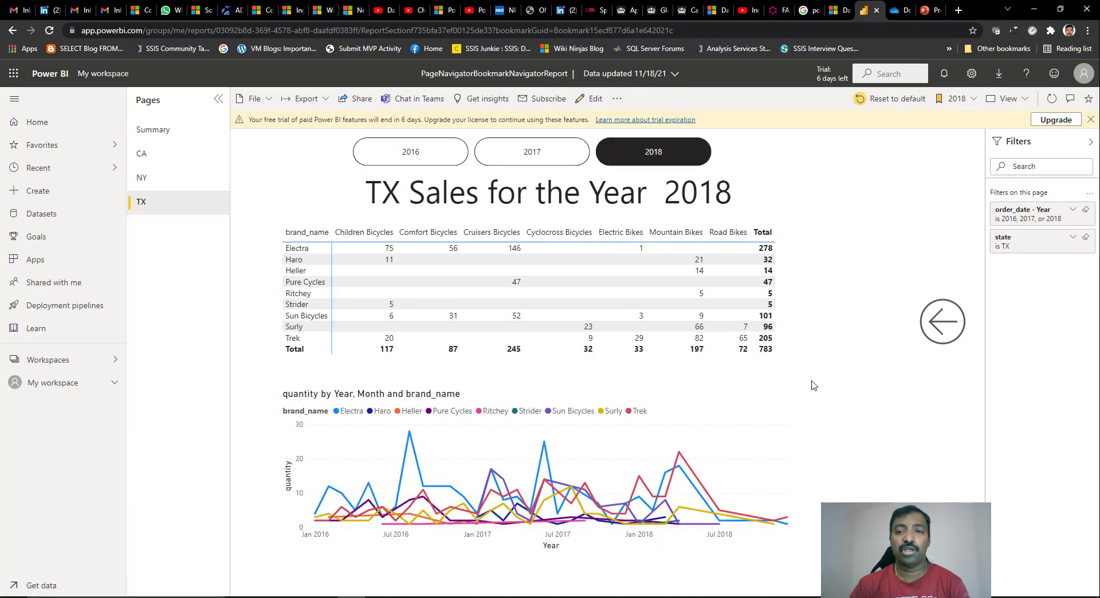
left_click(951, 338)
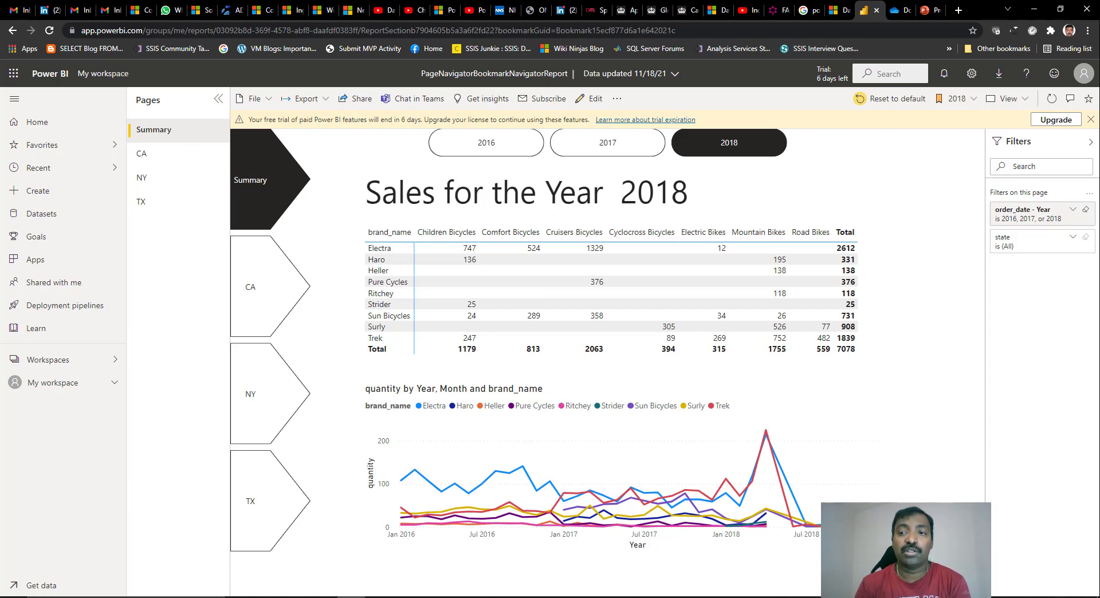
left_click(1091, 120)
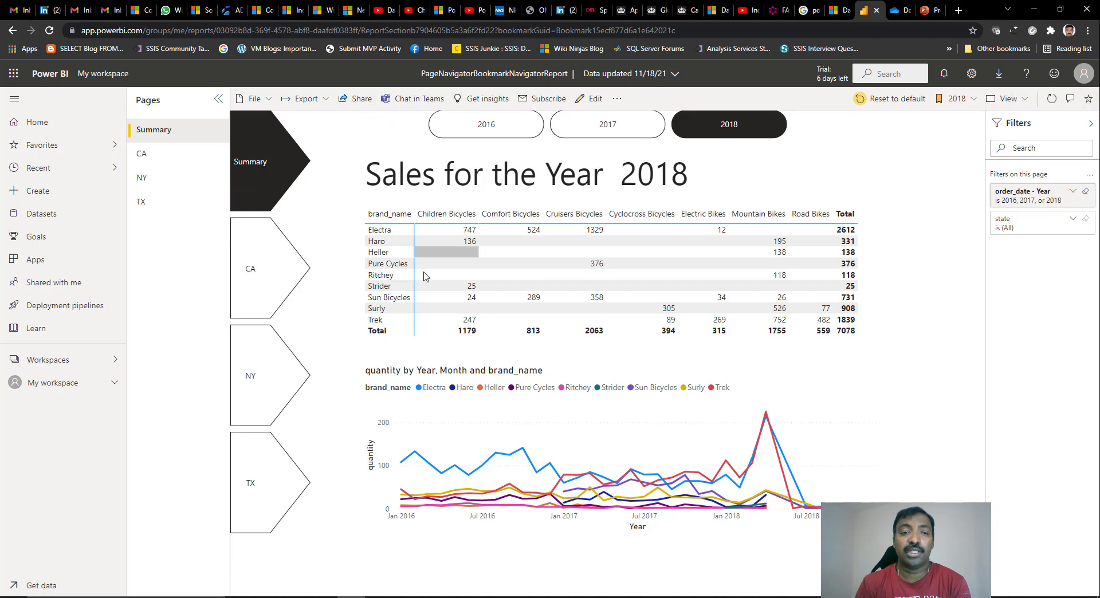